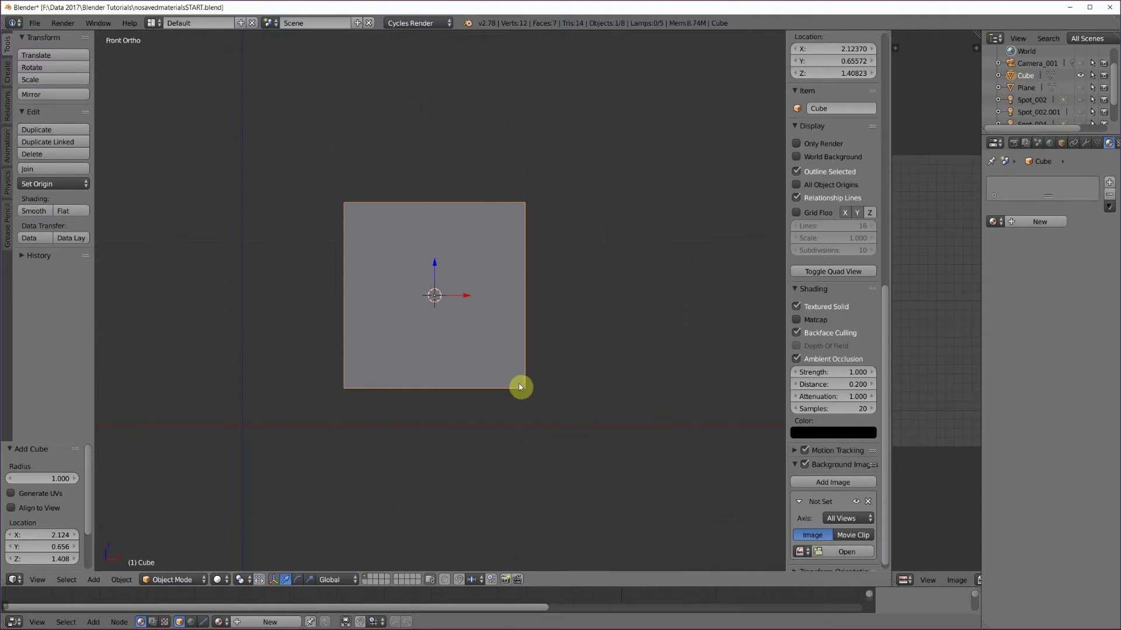
Enter Edit Mode with face selection and scale the cube's bottom face to about 0.736 to taper the sides.
{"action": "mouse_move", "coordinate": [468, 370]}
{"action": "middle_mouse_down"}
{"action": "mouse_move", "coordinate": [468, 387]}
{"action": "mouse_move", "coordinate": [473, 348]}
{"action": "mouse_move", "coordinate": [473, 391]}
{"action": "mouse_move", "coordinate": [475, 347]}
{"action": "mouse_move", "coordinate": [459, 365]}
{"action": "mouse_move", "coordinate": [488, 390]}
{"action": "mouse_move", "coordinate": [475, 370]}
{"action": "mouse_move", "coordinate": [471, 383]}
{"action": "mouse_move", "coordinate": [468, 350]}
{"action": "middle_mouse_up"}
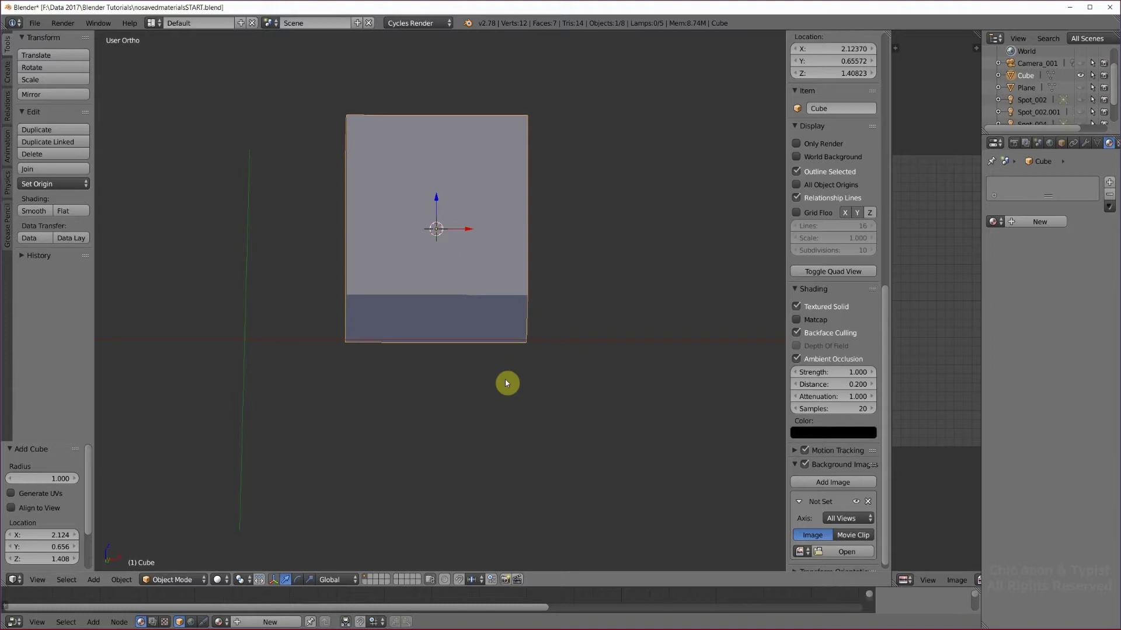
{"action": "key", "text": "Tab"}
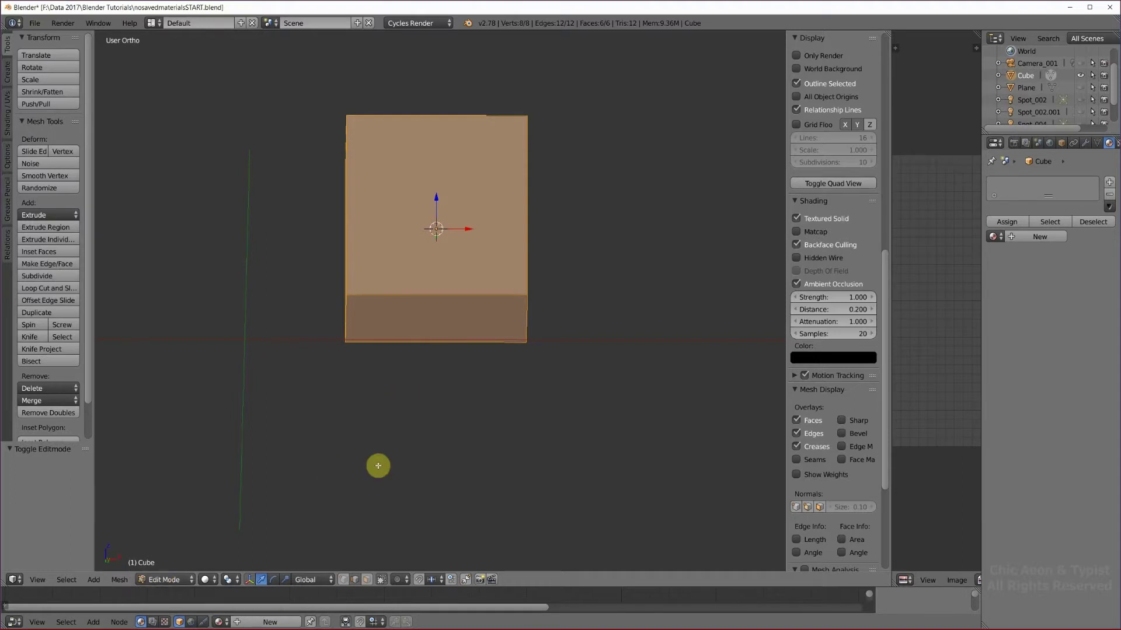
{"action": "left_click", "coordinate": [368, 580]}
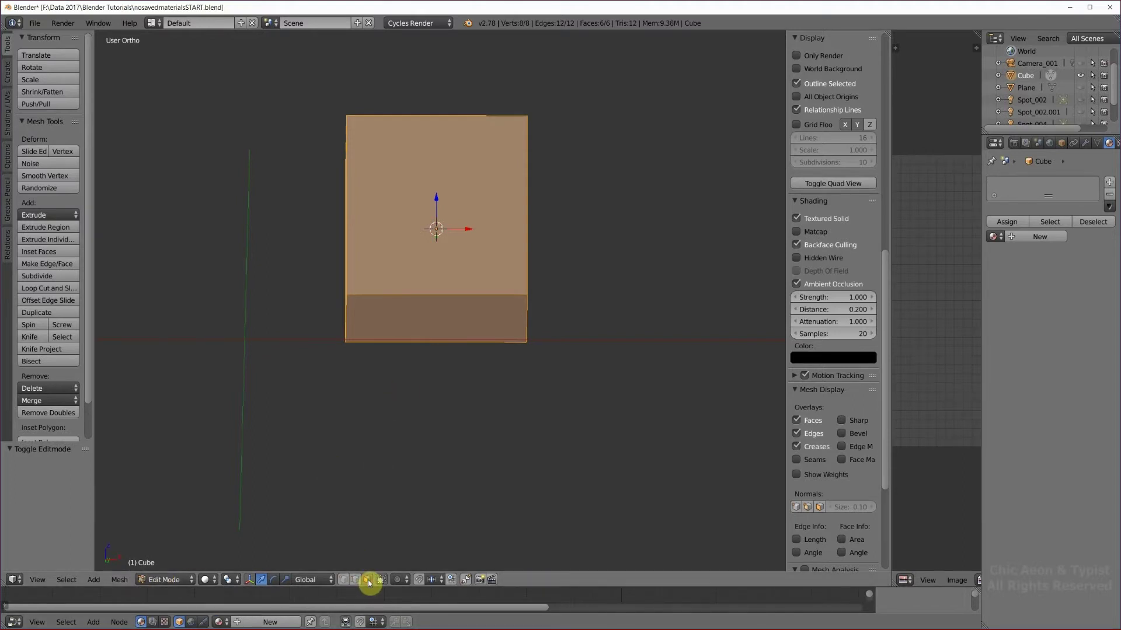
{"action": "right_click", "coordinate": [453, 320]}
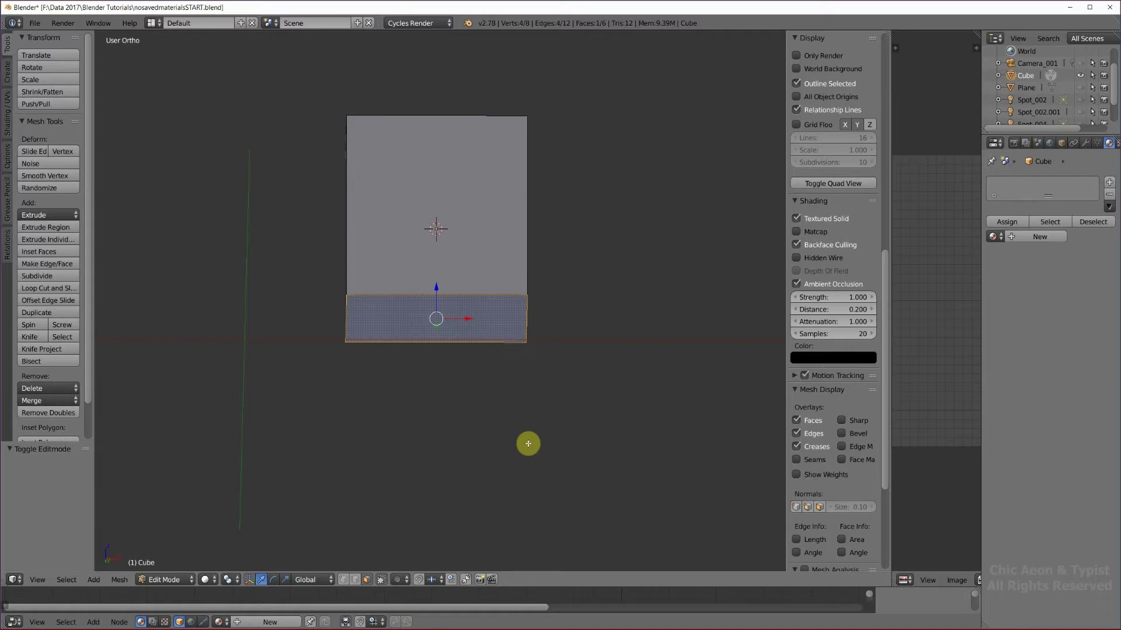
{"action": "key", "text": "s"}
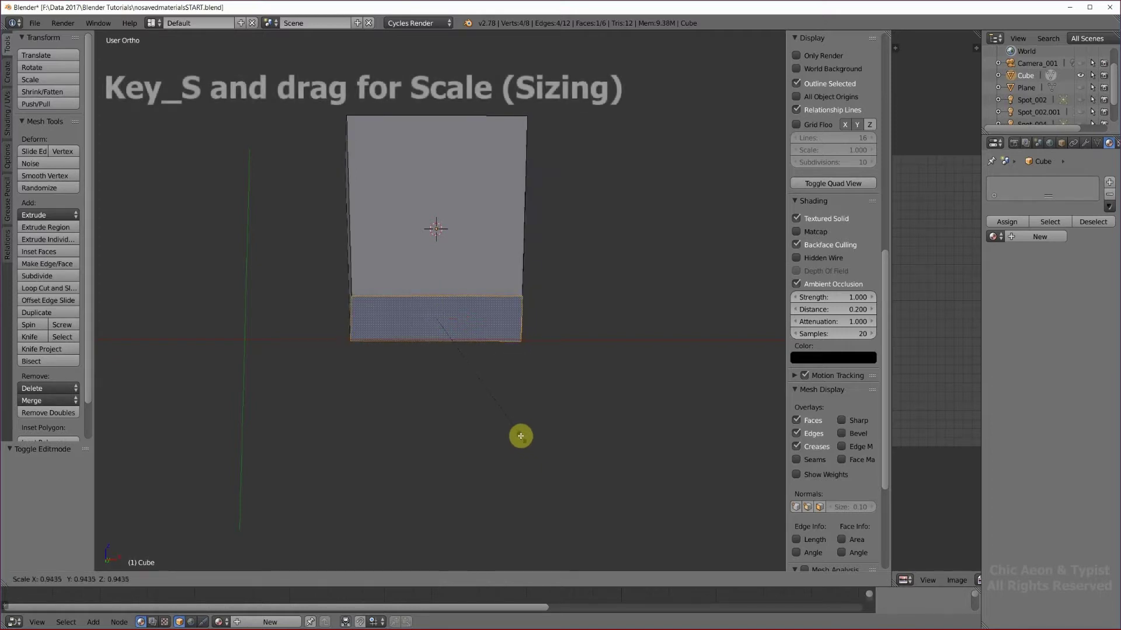
{"action": "left_click", "coordinate": [498, 415]}
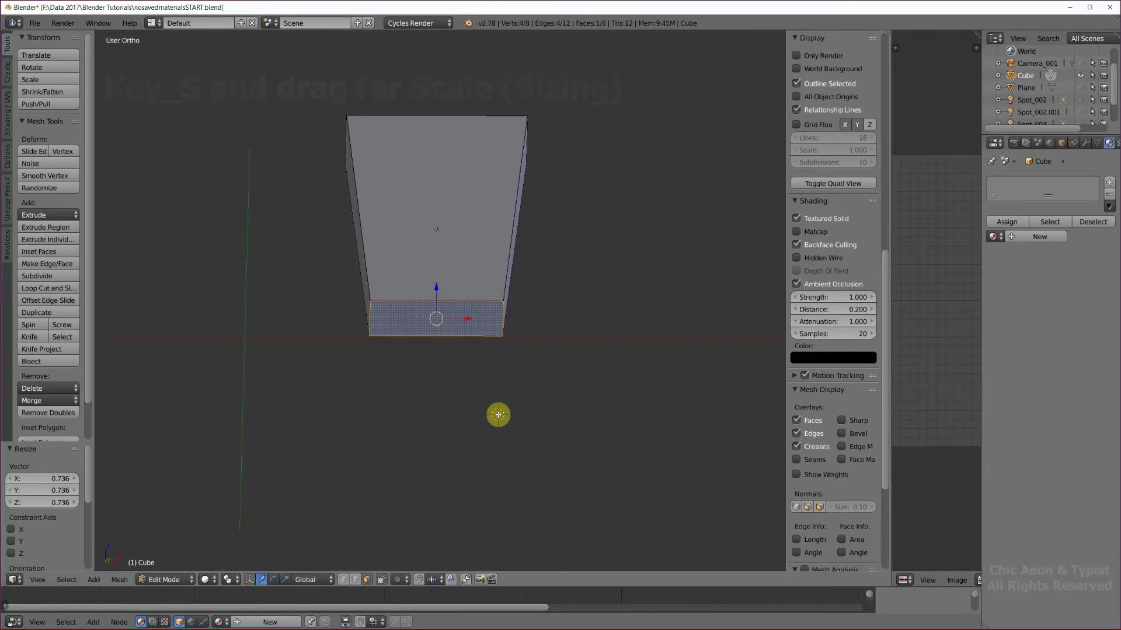
Inset the cube's top face with a thickness of about 0.2 to form a rim.
{"action": "key", "text": "KP_1"}
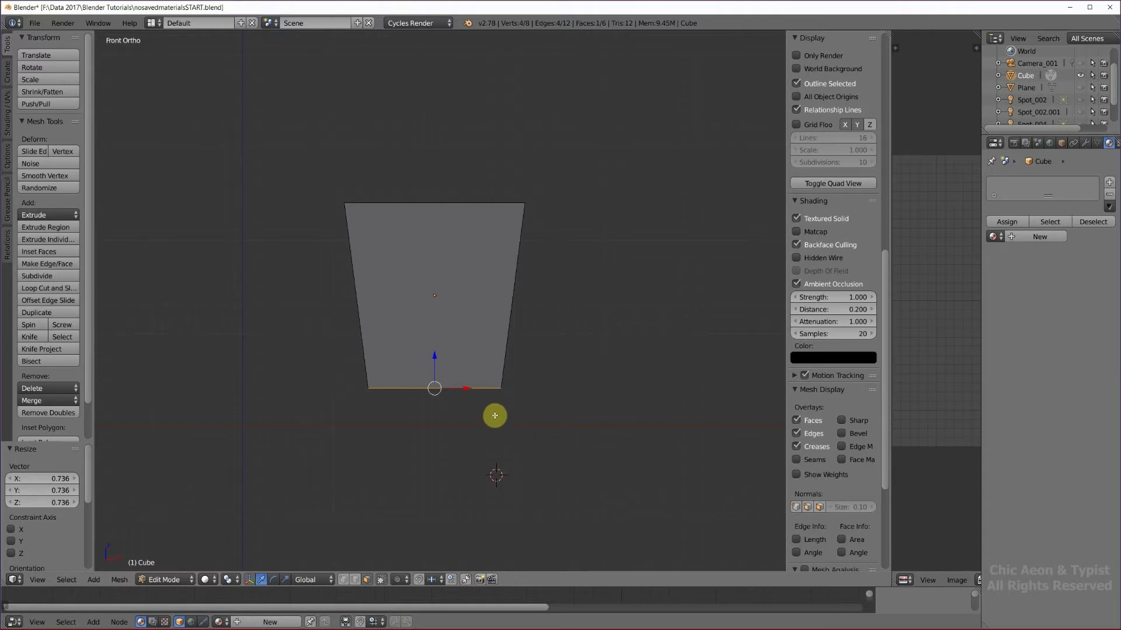
{"action": "middle_click_drag", "start_coordinate": [494, 416], "coordinate": [494, 446]}
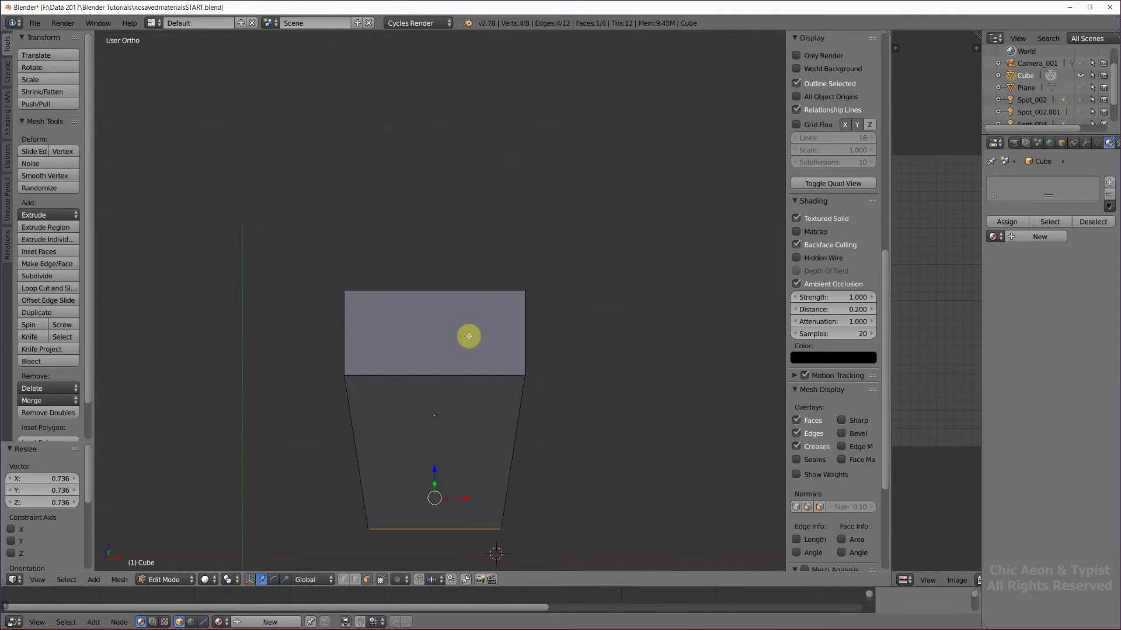
{"action": "right_click", "coordinate": [468, 336]}
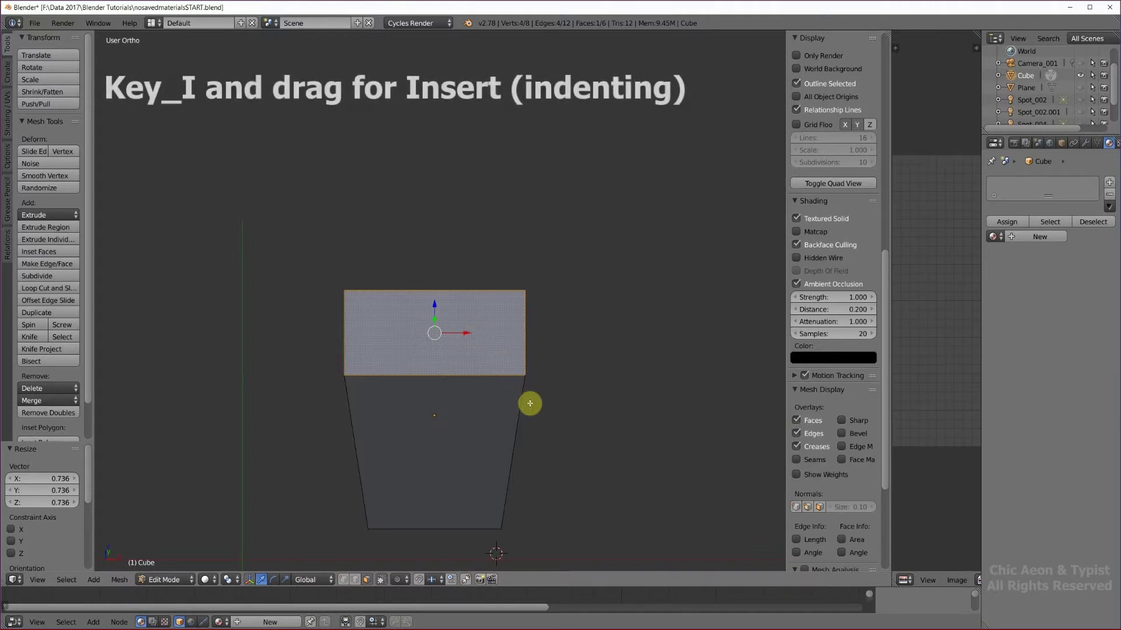
{"action": "key", "text": "i"}
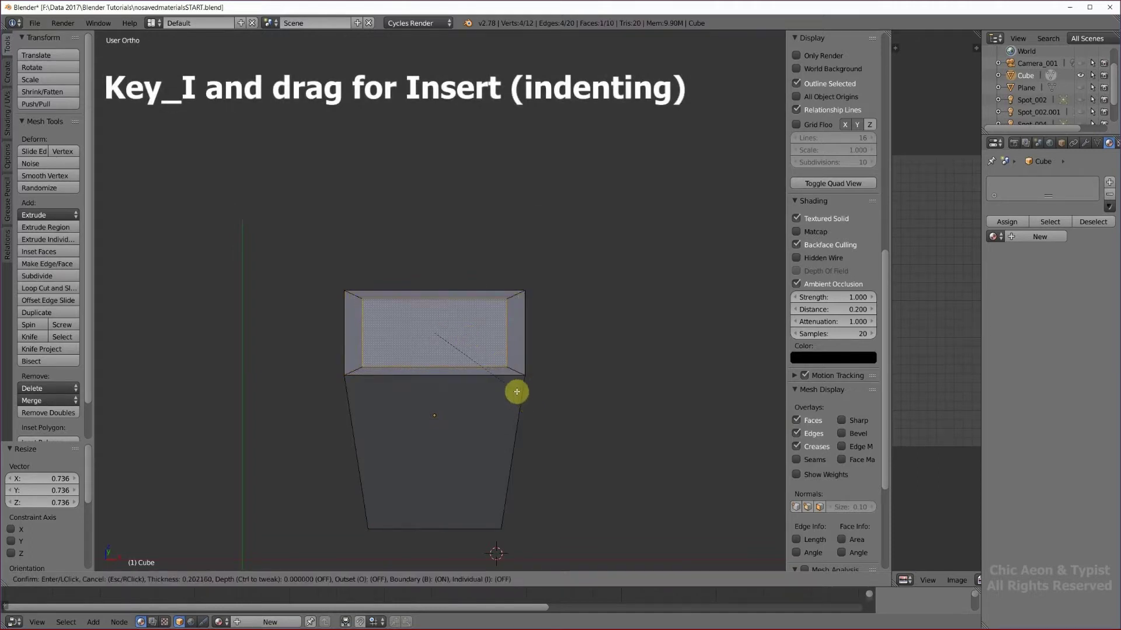
{"action": "left_click", "coordinate": [517, 392]}
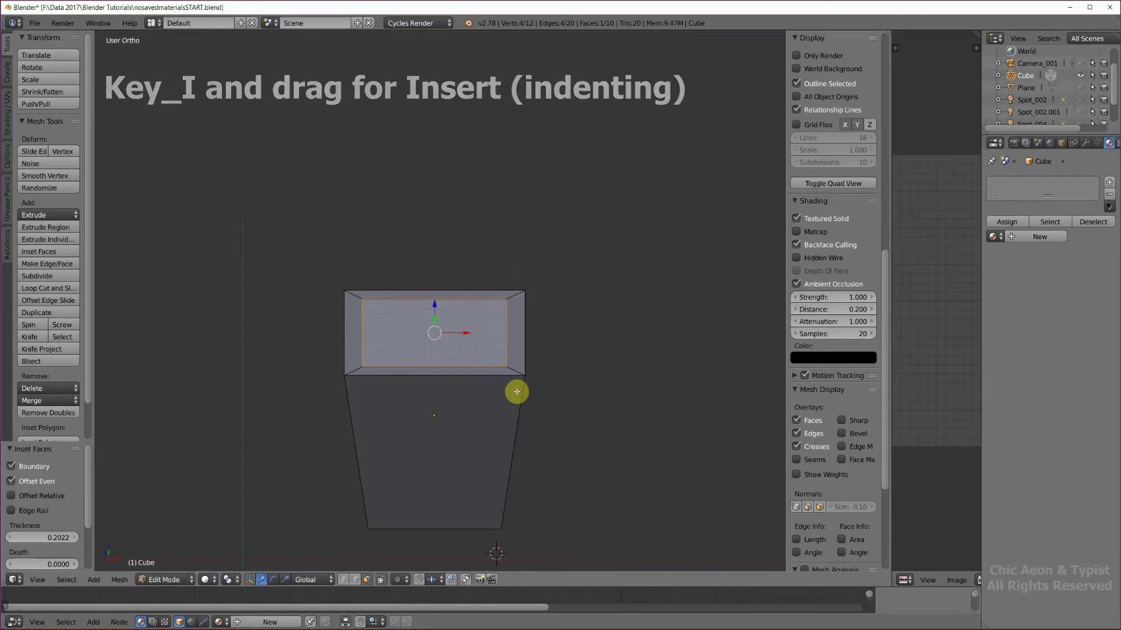
In wireframe front view, extrude the inset face down about 0.336 on Z and scale it to about 0.946.
{"action": "key", "text": "KP_1"}
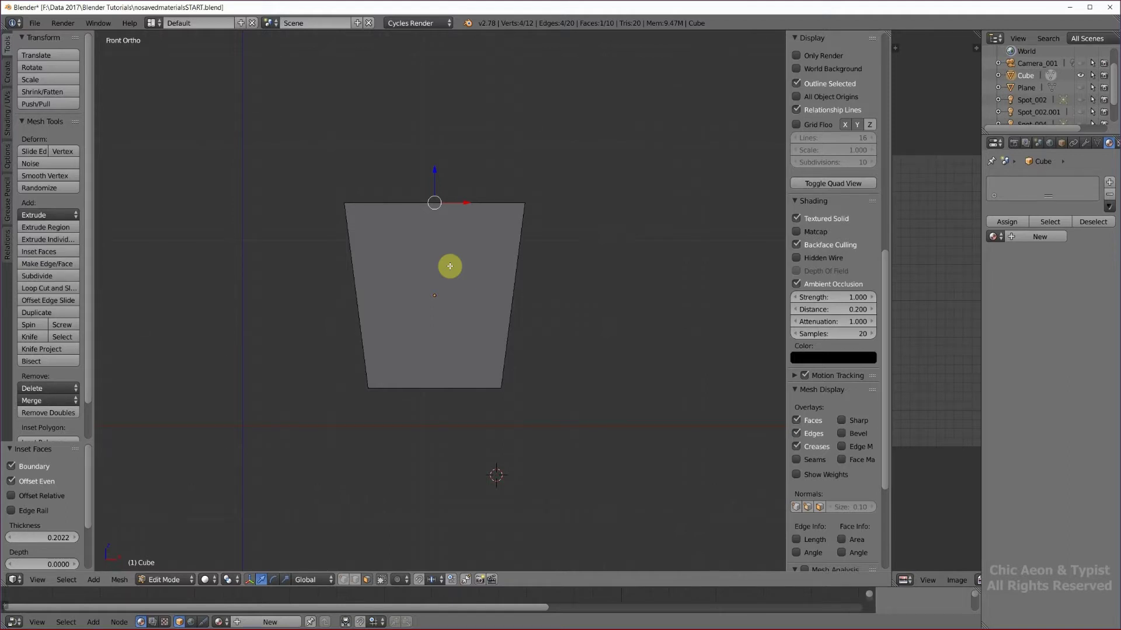
{"action": "key", "text": "z"}
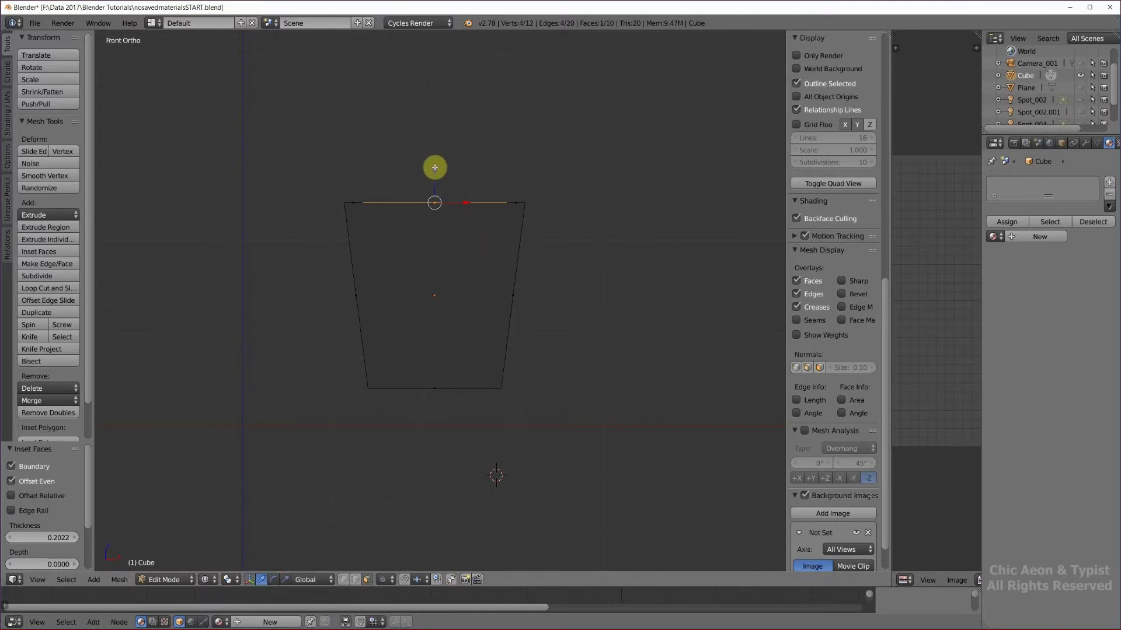
{"action": "left_click_drag", "start_coordinate": [435, 169], "coordinate": [435, 169]}
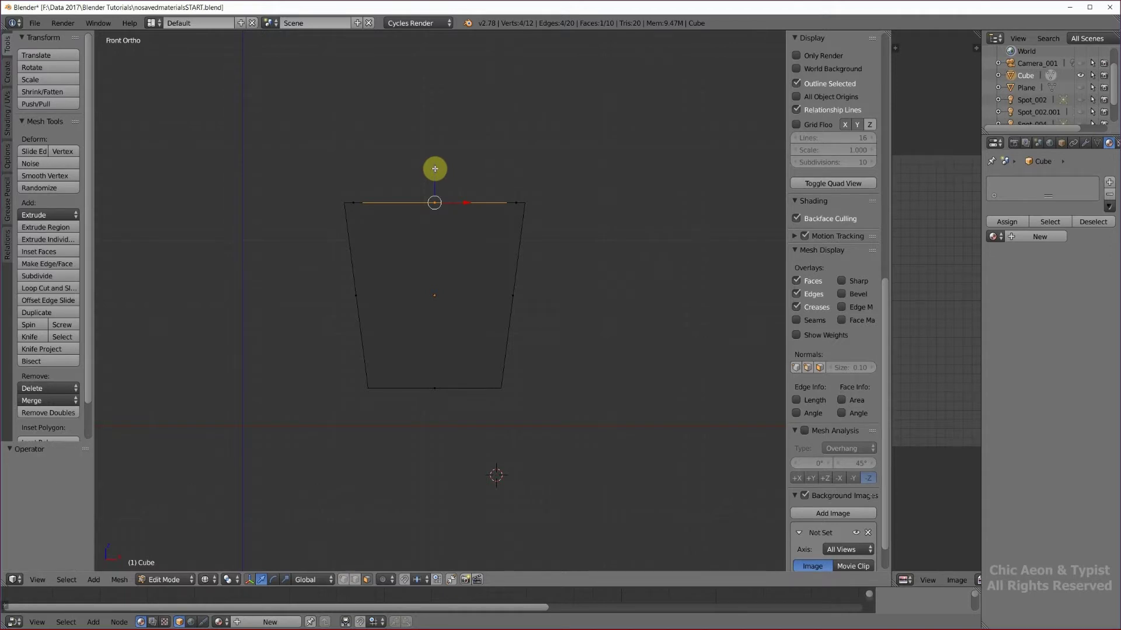
{"action": "key", "text": "e"}
{"action": "left_click", "coordinate": [435, 170]}
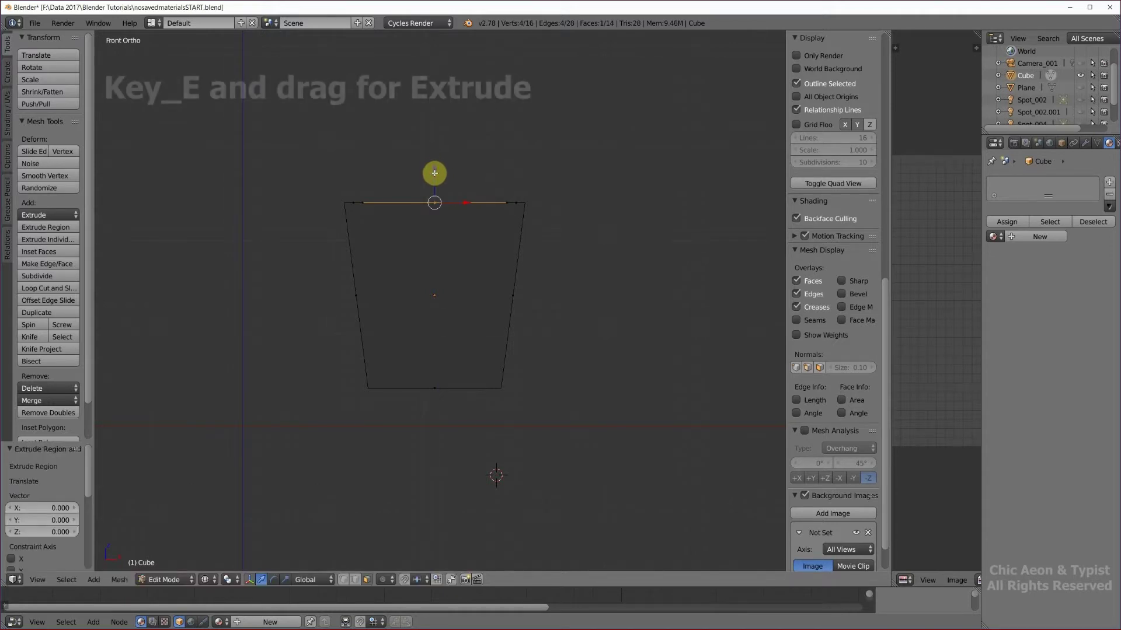
{"action": "left_click_drag", "start_coordinate": [435, 175], "coordinate": [434, 204]}
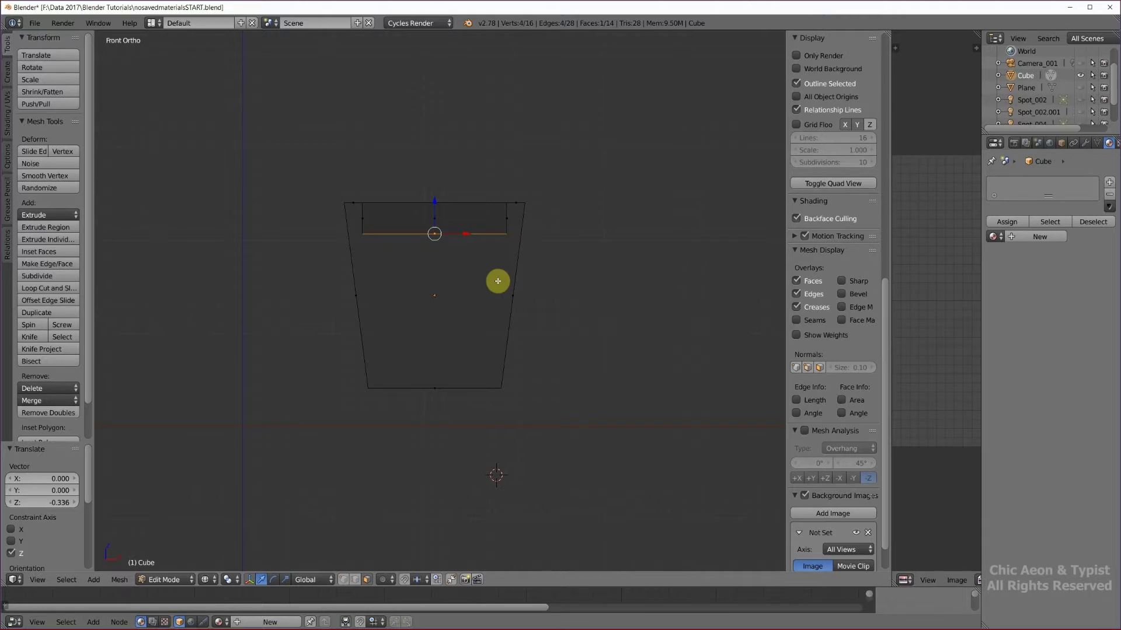
{"action": "key", "text": "s"}
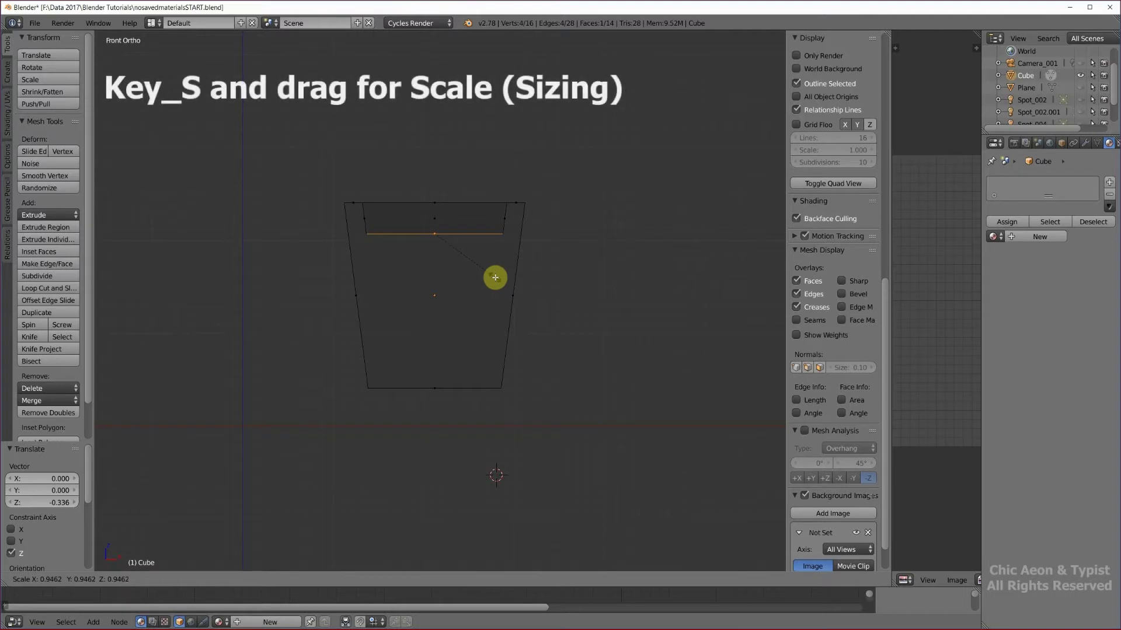
{"action": "left_click", "coordinate": [495, 277]}
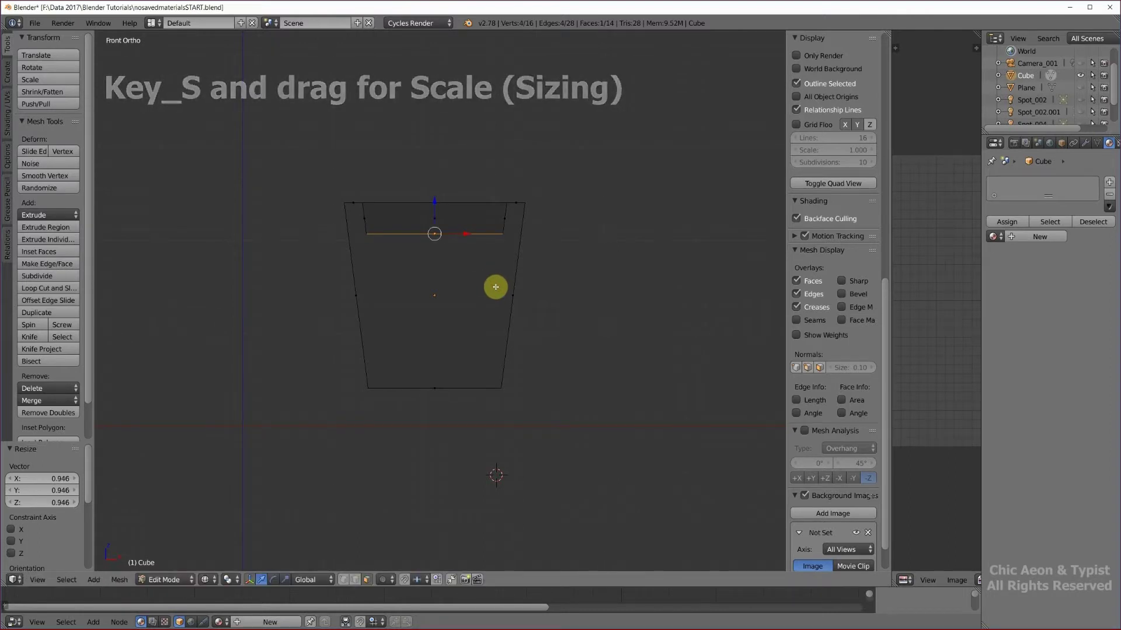
Switch the viewport shading to Material and inspect the hollowed shape at an angle.
{"action": "left_click", "coordinate": [206, 582]}
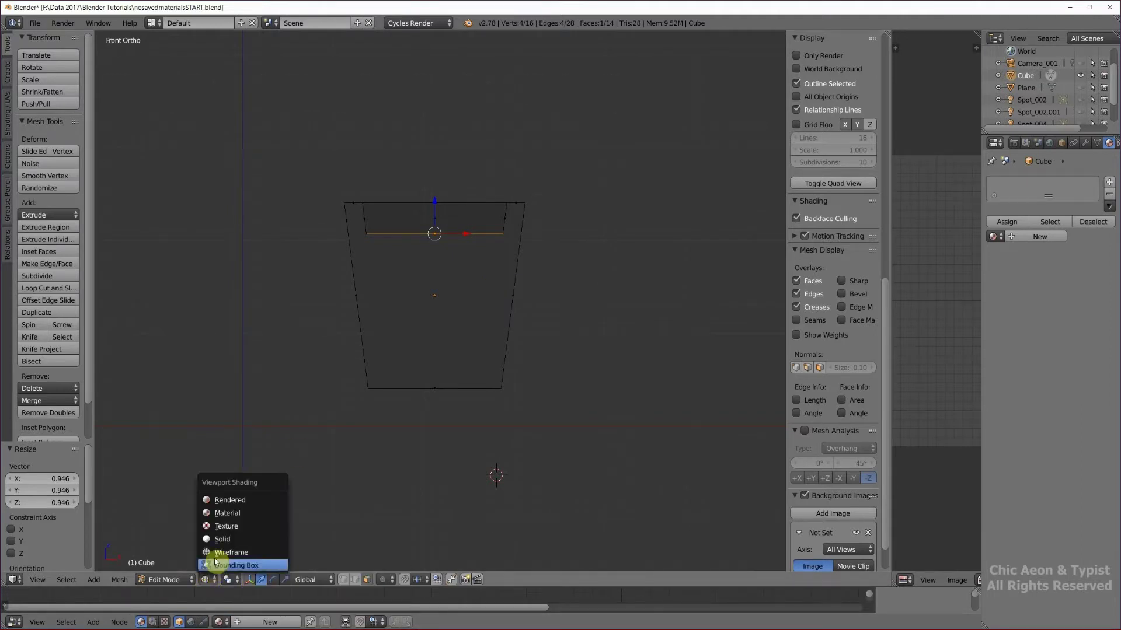
{"action": "left_click", "coordinate": [233, 513]}
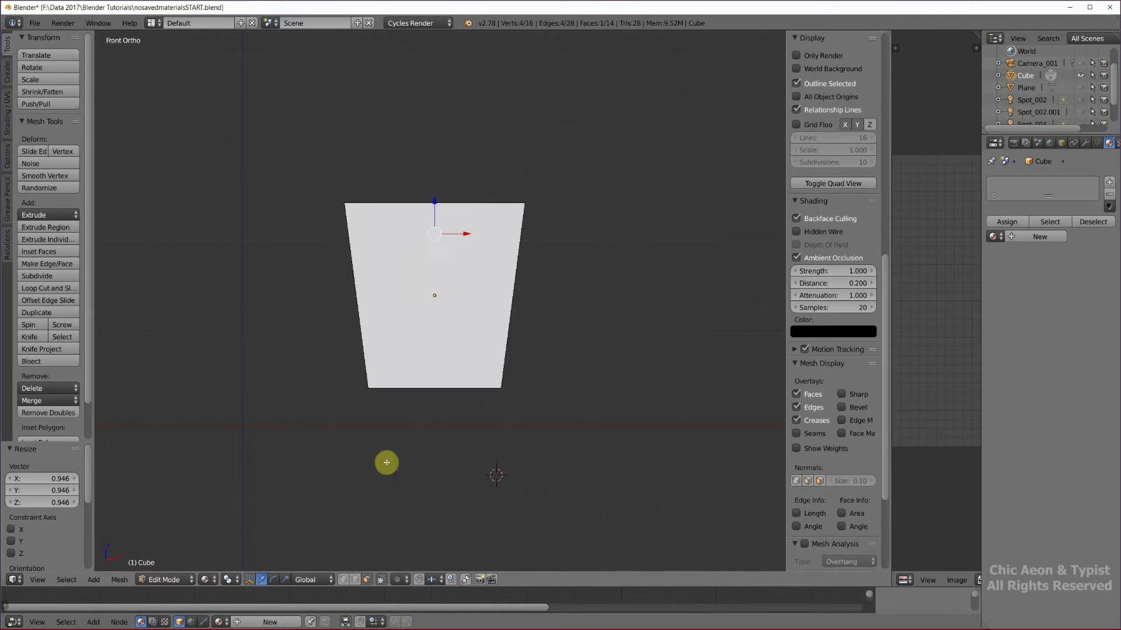
{"action": "mouse_move", "coordinate": [463, 396]}
{"action": "middle_mouse_down"}
{"action": "mouse_move", "coordinate": [468, 383]}
{"action": "mouse_move", "coordinate": [469, 410]}
{"action": "middle_mouse_up"}
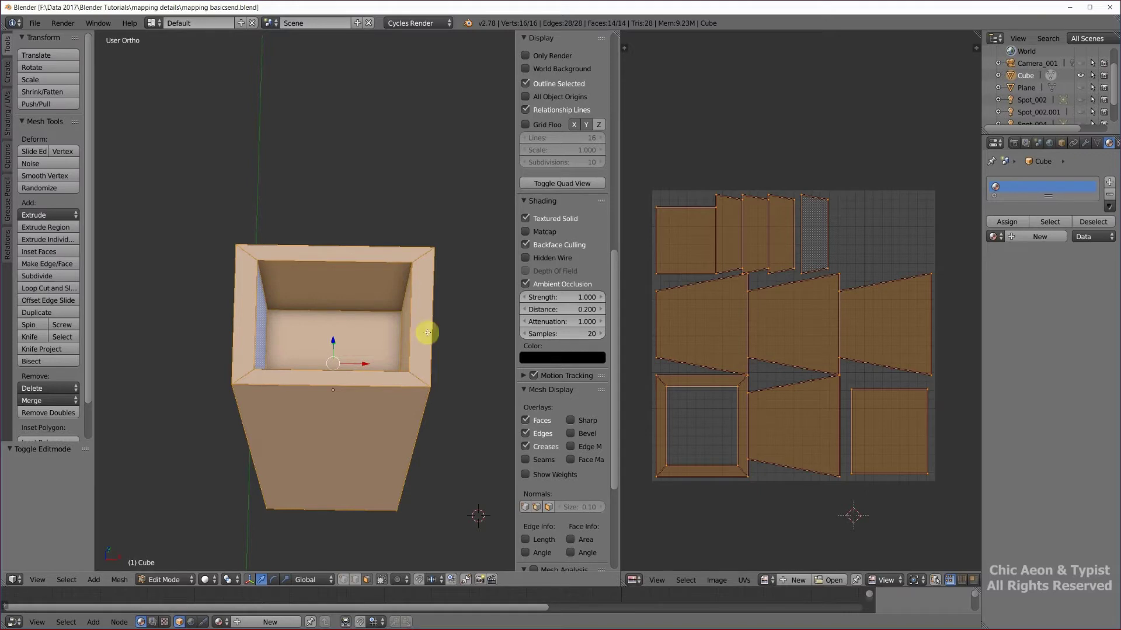
Select the recess floor face, add a material slot with a new material named Dirt, and assign it to the face.
{"action": "right_click", "coordinate": [358, 338]}
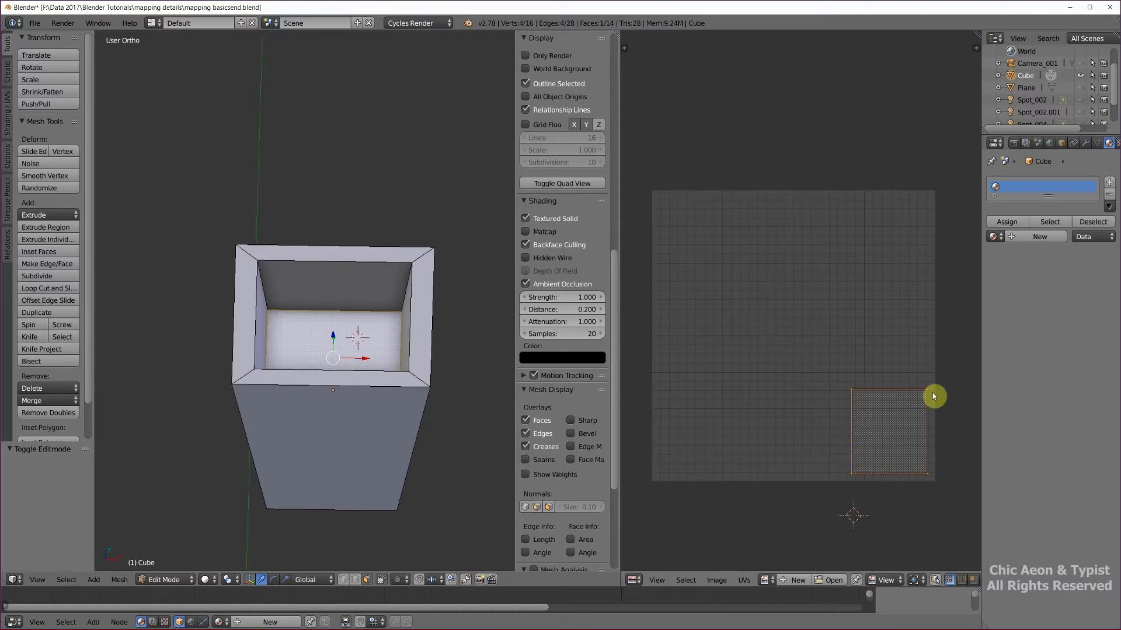
{"action": "left_click", "coordinate": [1110, 184]}
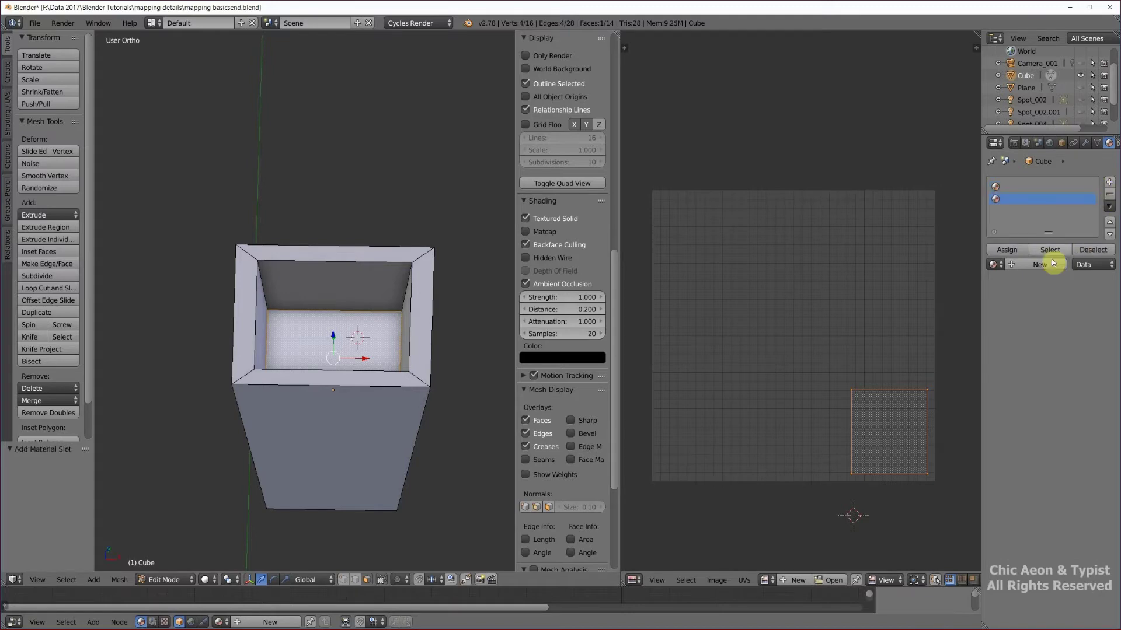
{"action": "left_click", "coordinate": [1036, 265]}
{"action": "left_click", "coordinate": [1034, 266]}
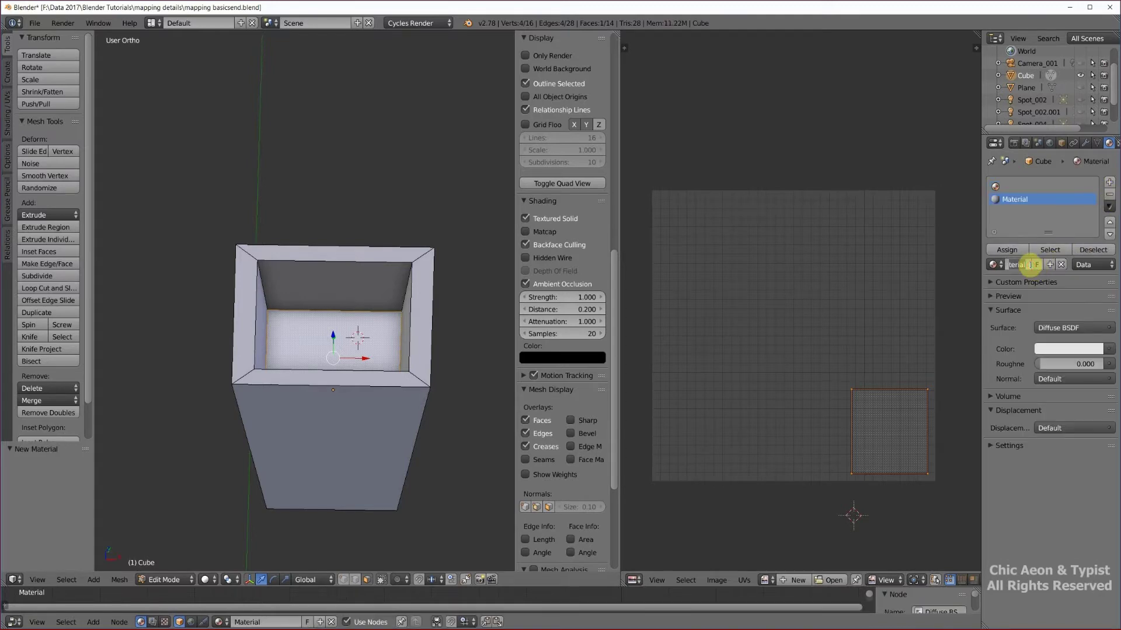
{"action": "type", "text": "Dirt"}
{"action": "key", "text": "Return"}
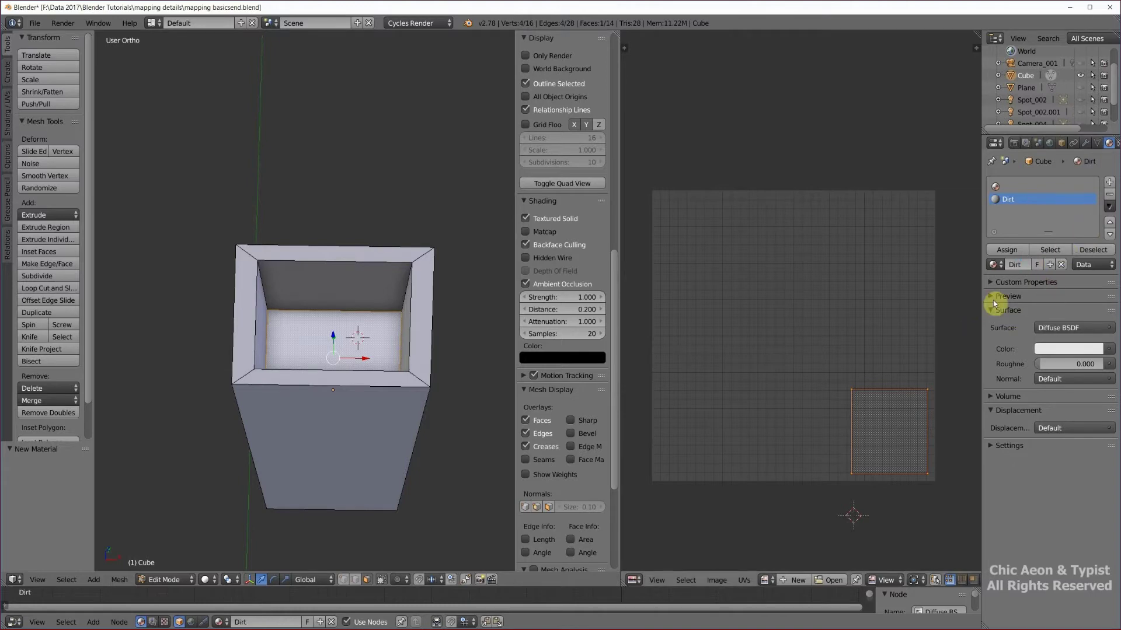
{"action": "left_click", "coordinate": [1008, 251]}
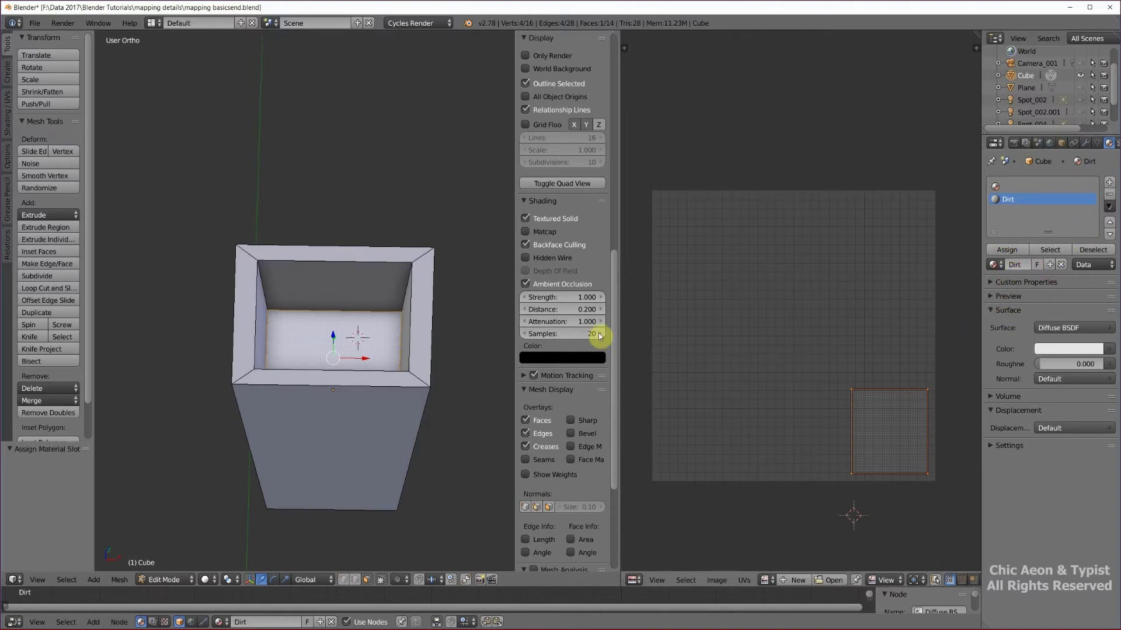
Invert the face selection, add another slot with a new material named pot, and assign it to those faces.
{"action": "left_click", "coordinate": [453, 403]}
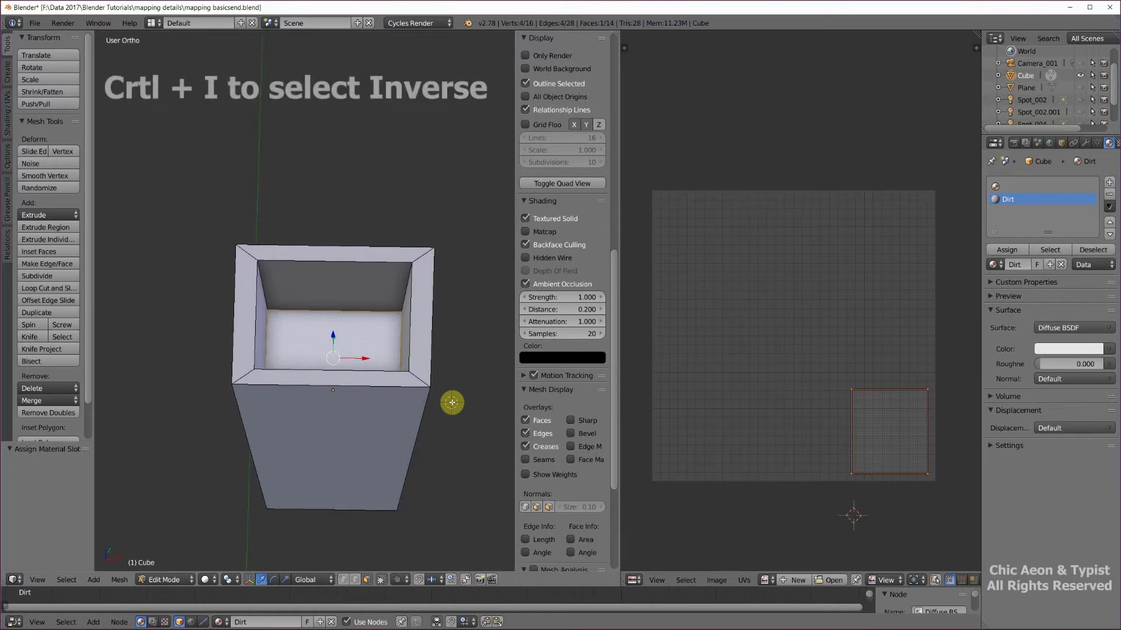
{"action": "key", "text": "ctrl+i"}
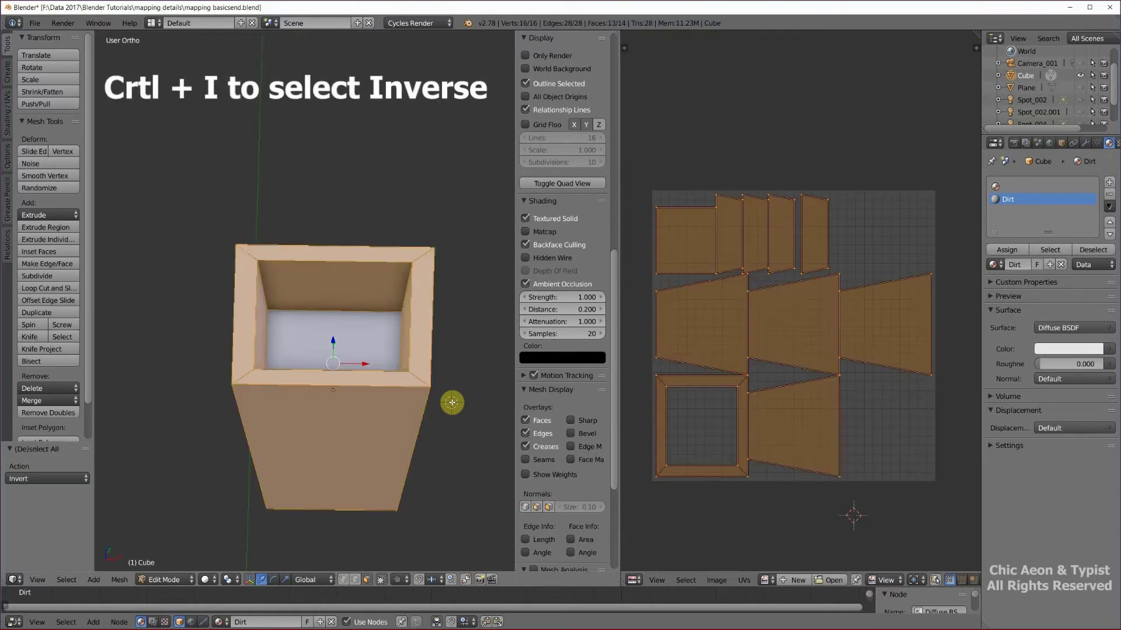
{"action": "left_click", "coordinate": [1110, 183]}
{"action": "left_click", "coordinate": [1042, 265]}
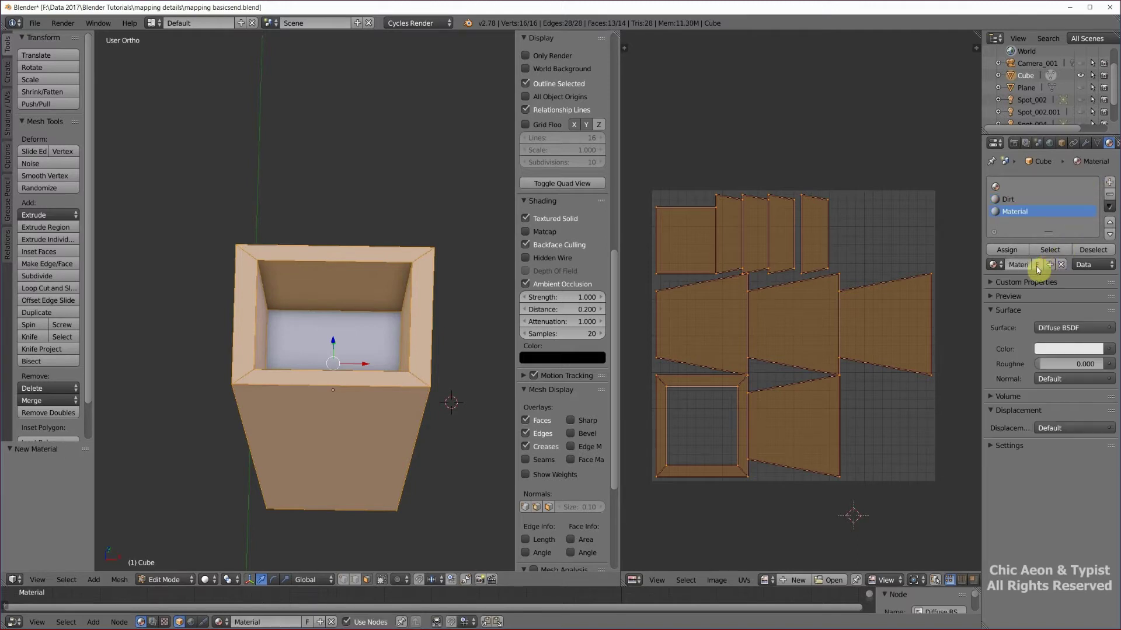
{"action": "type", "text": "pot"}
{"action": "key", "text": "Return"}
{"action": "left_click", "coordinate": [1019, 251]}
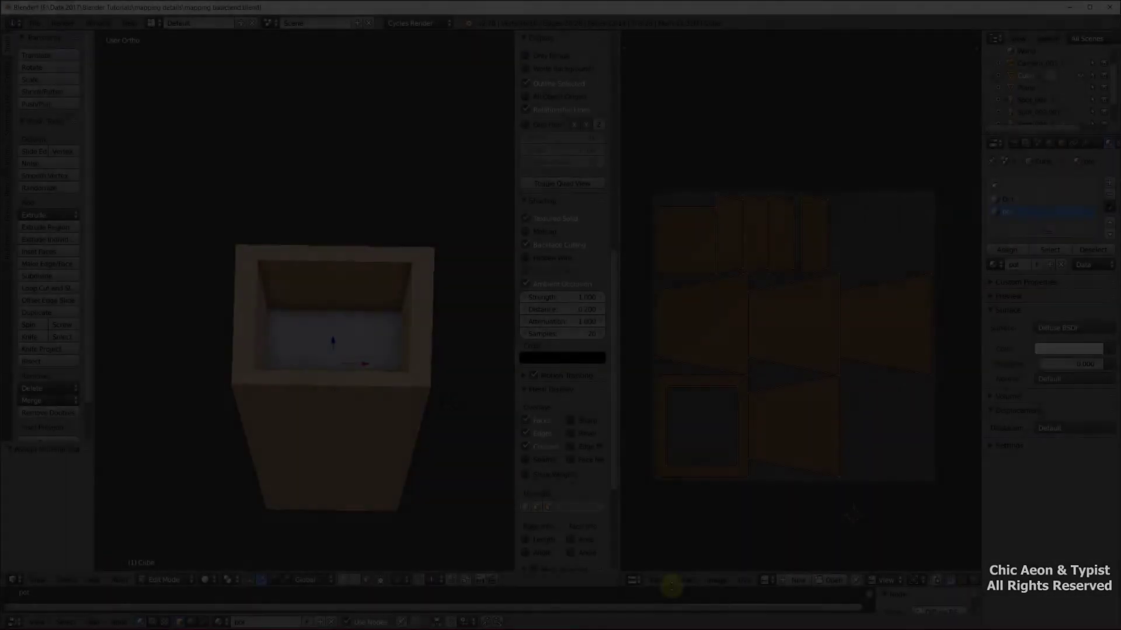
Enlarge the node editor to show the pot material's nodes and set its surface to Mix Shader.
{"action": "left_click_drag", "start_coordinate": [672, 587], "coordinate": [676, 427]}
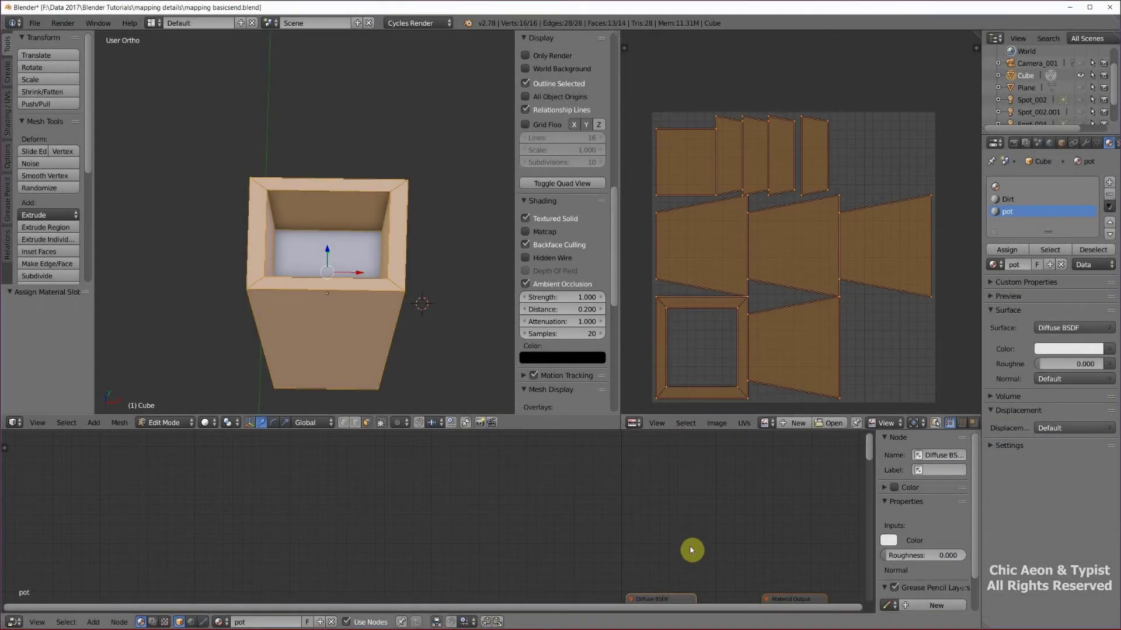
{"action": "middle_click_drag", "start_coordinate": [718, 573], "coordinate": [645, 453]}
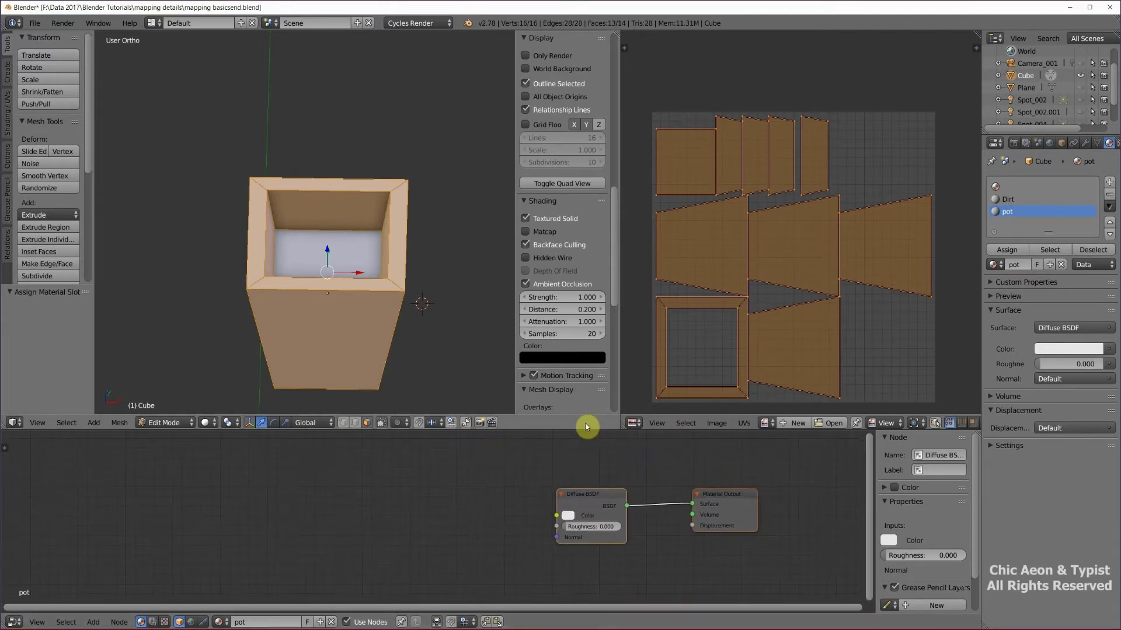
{"action": "left_click_drag", "start_coordinate": [585, 428], "coordinate": [587, 372]}
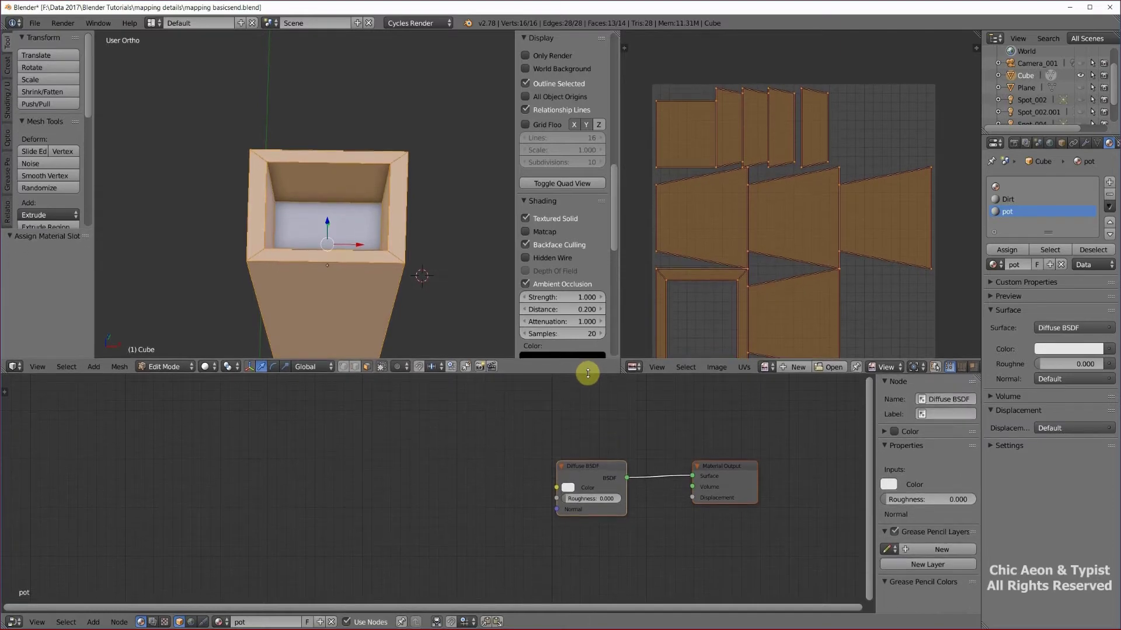
{"action": "left_click", "coordinate": [1055, 330]}
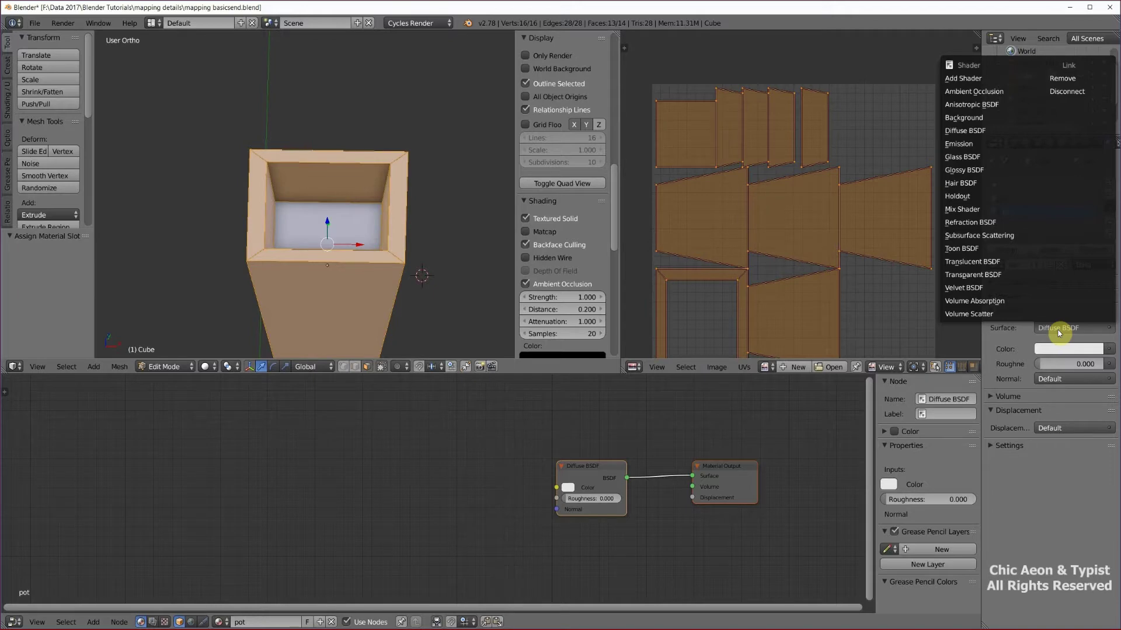
{"action": "left_click", "coordinate": [975, 213]}
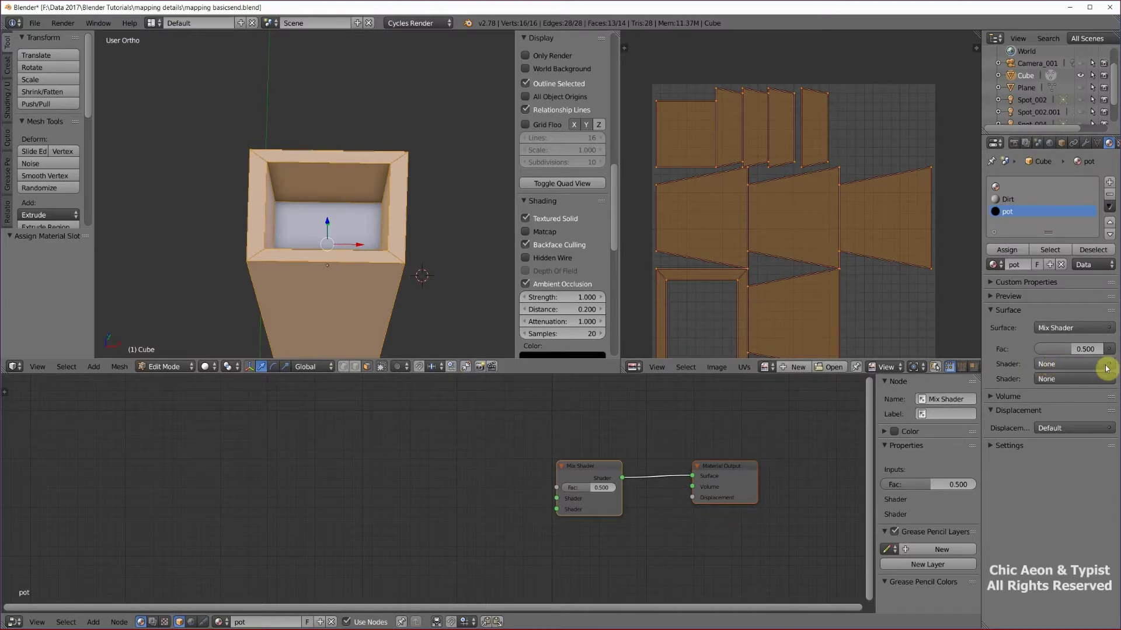
Feed the pot's Mix Shader with a Diffuse BSDF and a Glossy BSDF, and spread the nodes apart so they don't overlap.
{"action": "left_click", "coordinate": [1052, 365]}
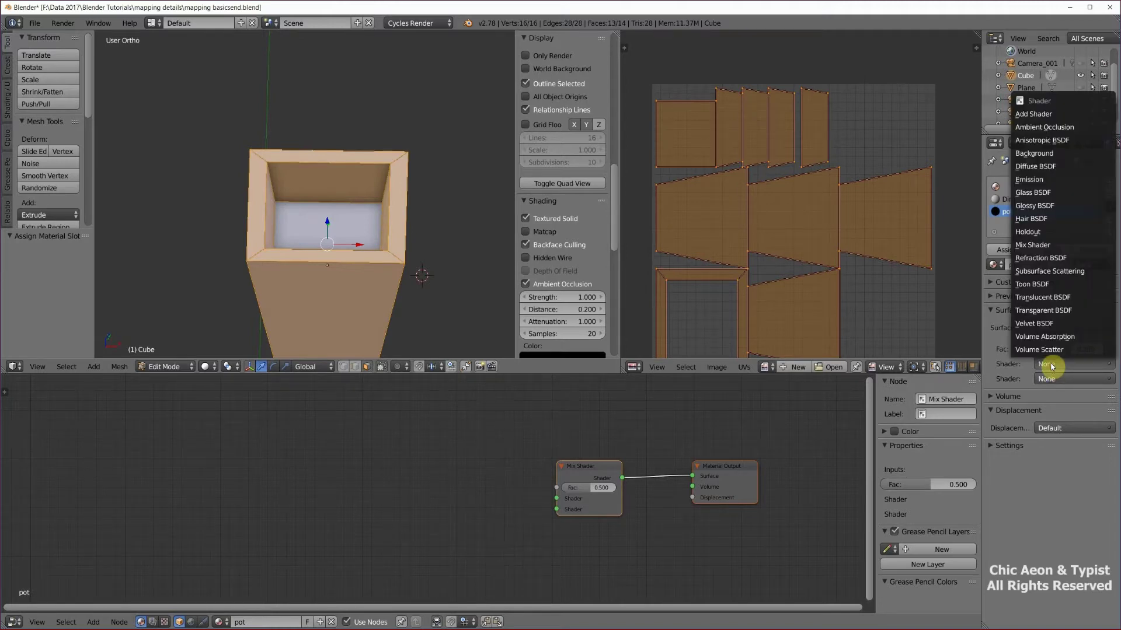
{"action": "left_click", "coordinate": [1033, 170]}
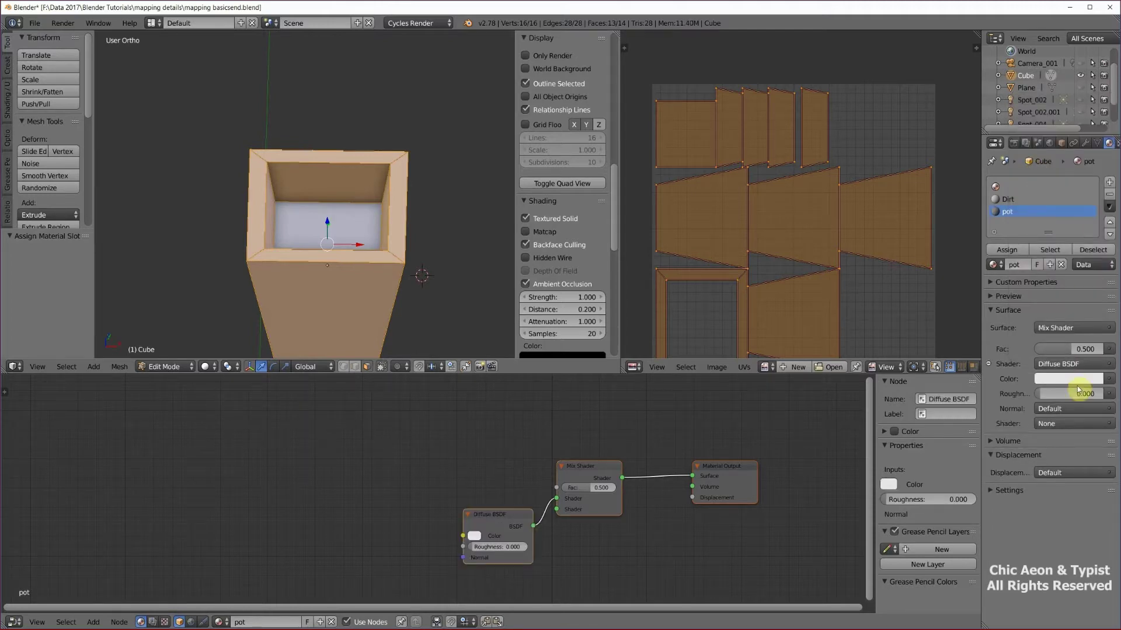
{"action": "left_click", "coordinate": [1055, 424]}
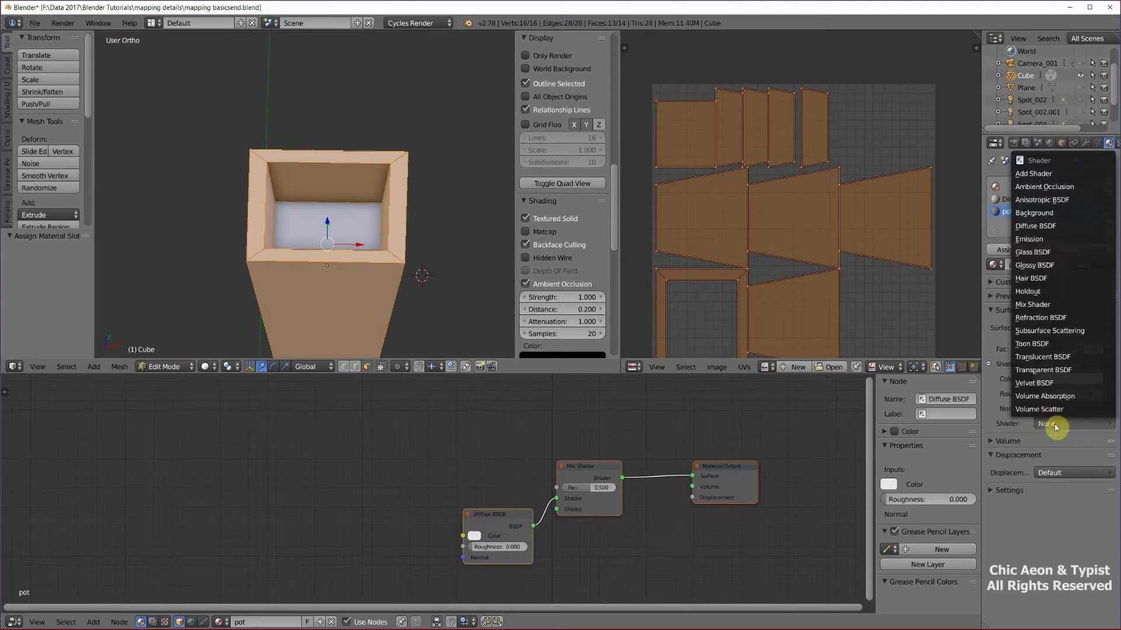
{"action": "left_click", "coordinate": [1052, 267]}
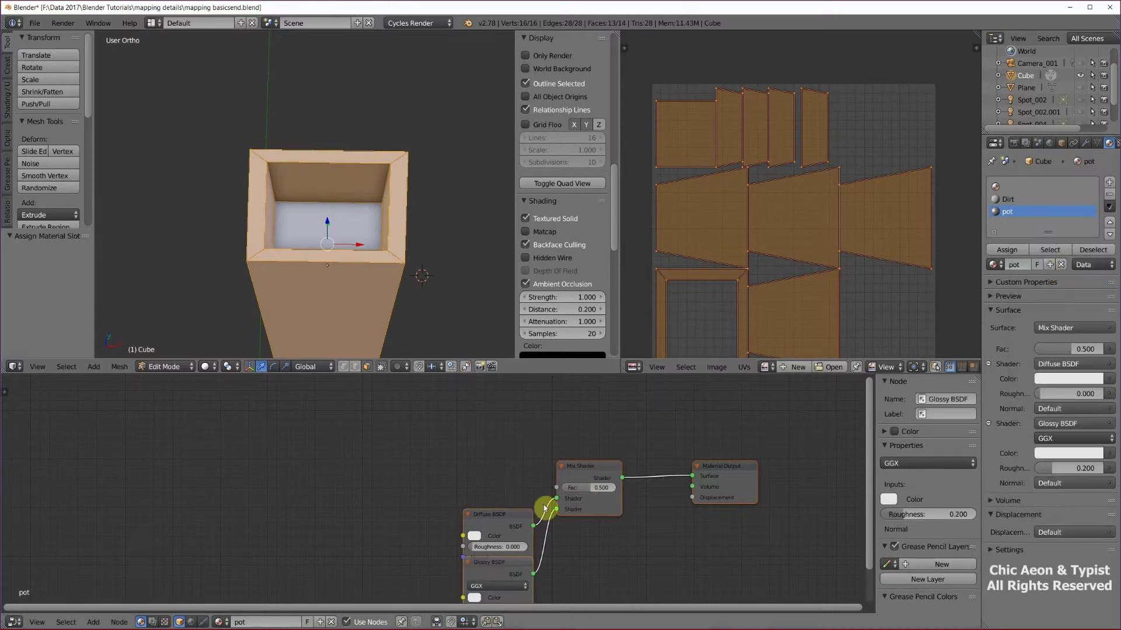
{"action": "left_click_drag", "start_coordinate": [503, 518], "coordinate": [499, 435]}
{"action": "left_click_drag", "start_coordinate": [505, 576], "coordinate": [505, 524]}
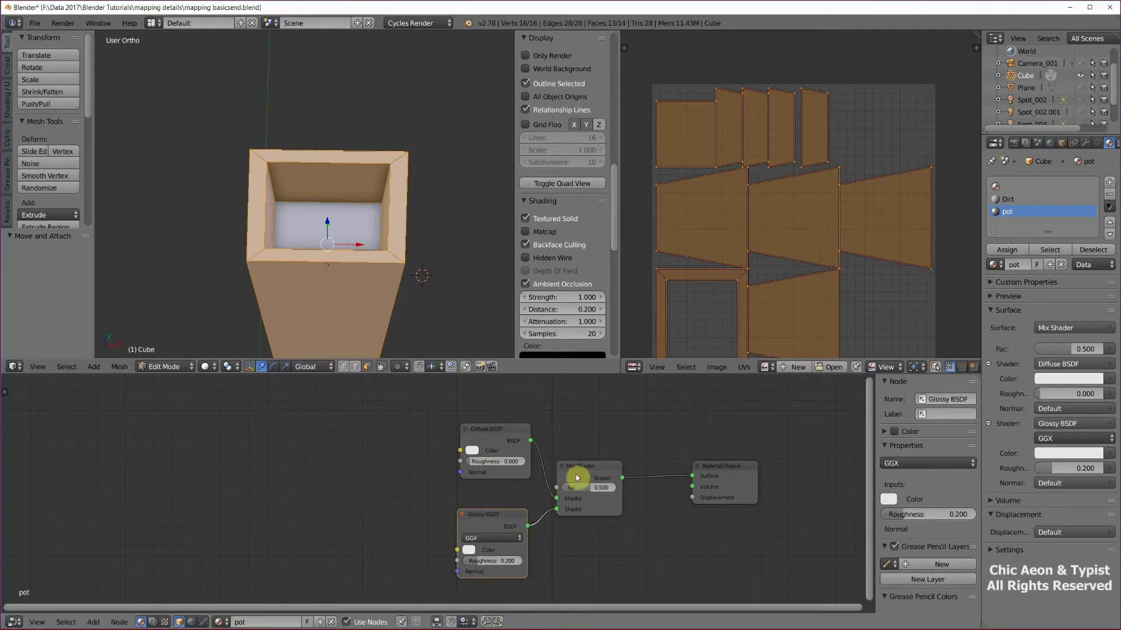
{"action": "left_click_drag", "start_coordinate": [590, 467], "coordinate": [603, 463]}
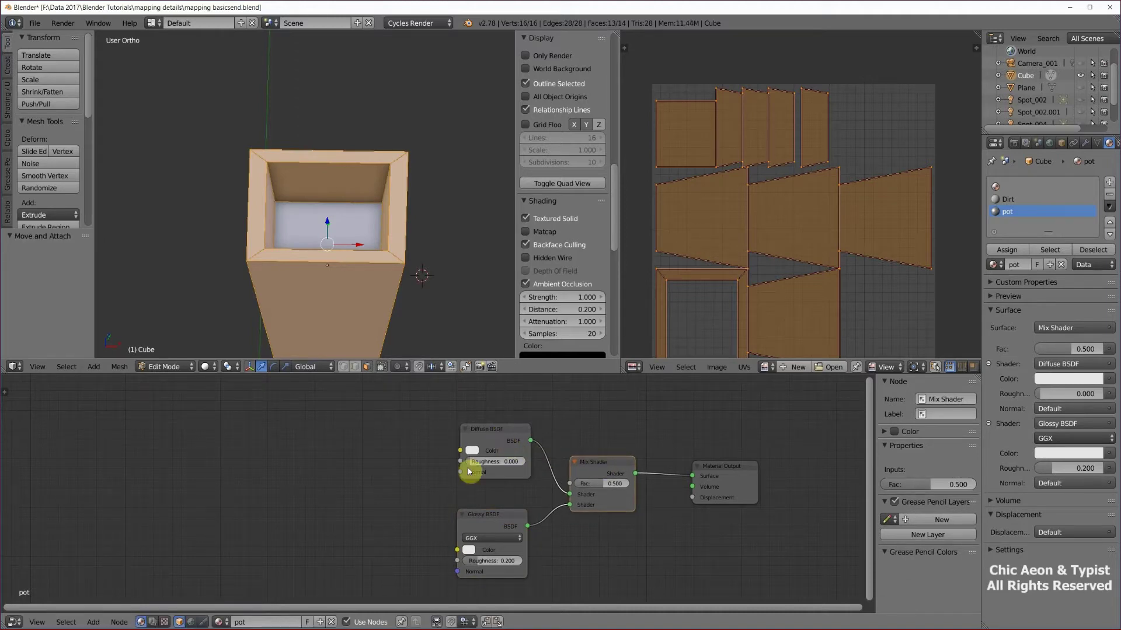
Add an Image Texture node before the shaders and link its Color output to the Color inputs of the Diffuse and Glossy nodes.
{"action": "left_click", "coordinate": [94, 623]}
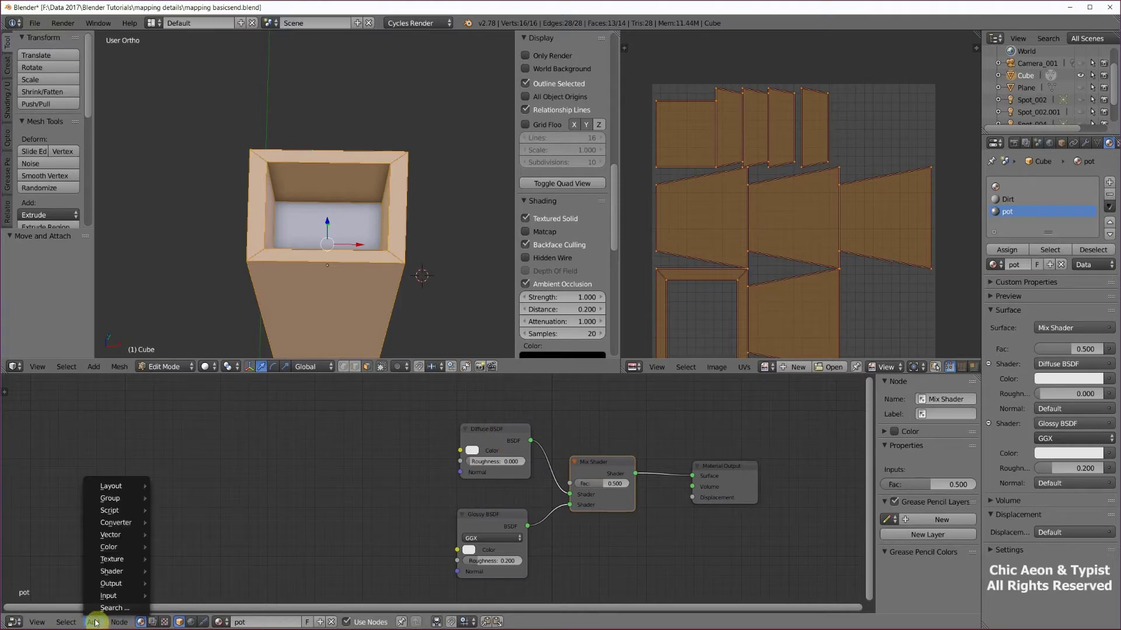
{"action": "mouse_move", "coordinate": [122, 561]}
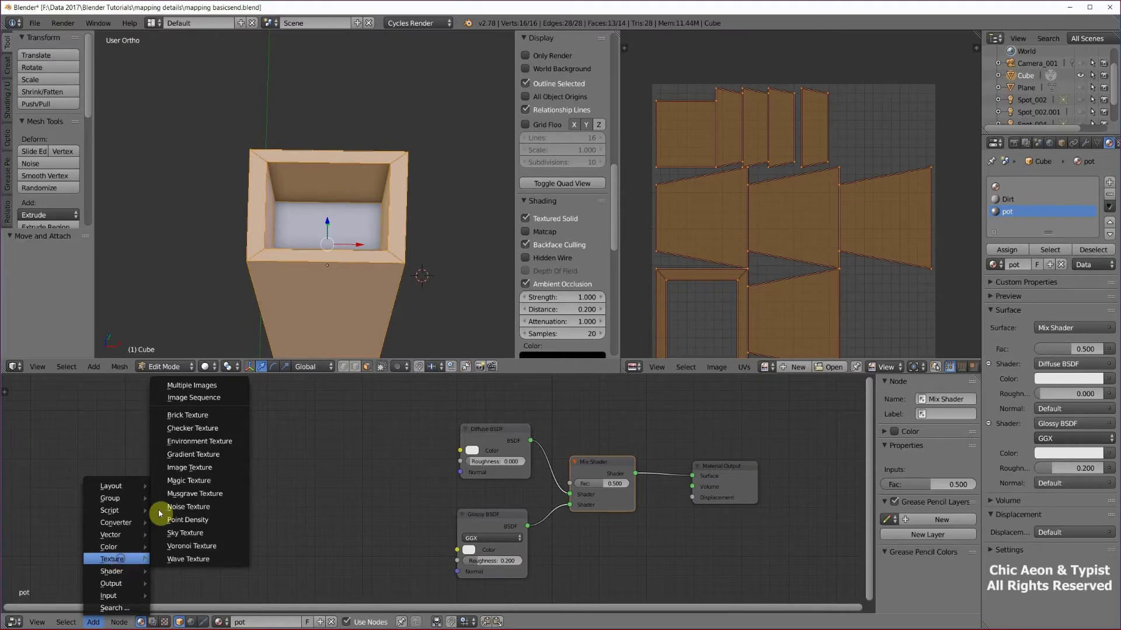
{"action": "left_click", "coordinate": [190, 468]}
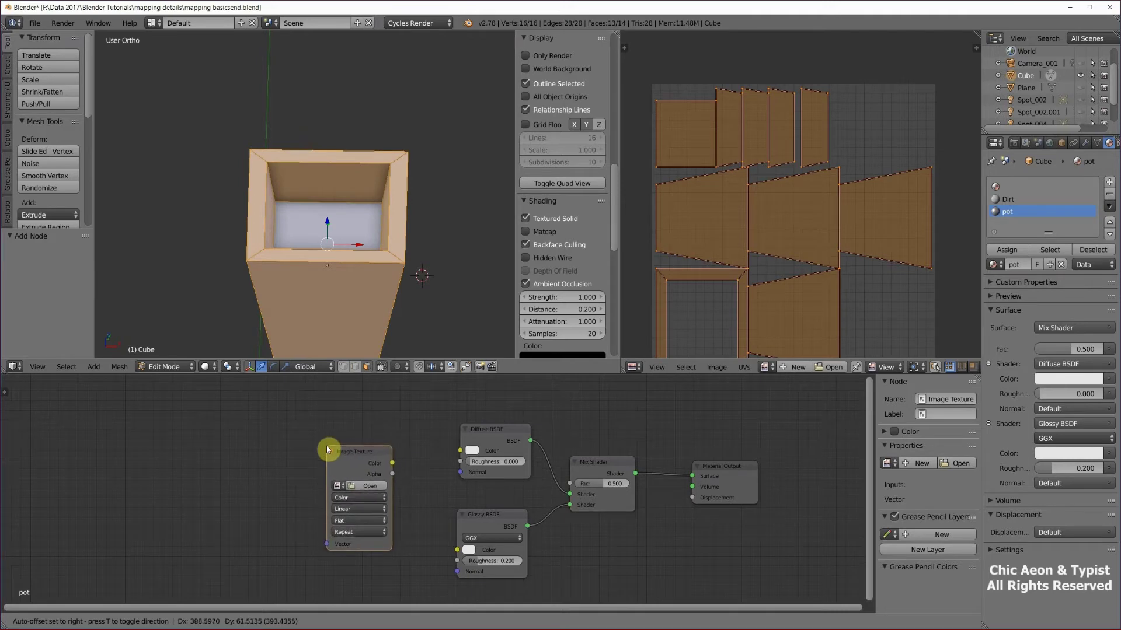
{"action": "left_click", "coordinate": [327, 446]}
{"action": "left_click", "coordinate": [393, 463]}
{"action": "left_click_drag", "start_coordinate": [393, 463], "coordinate": [461, 451]}
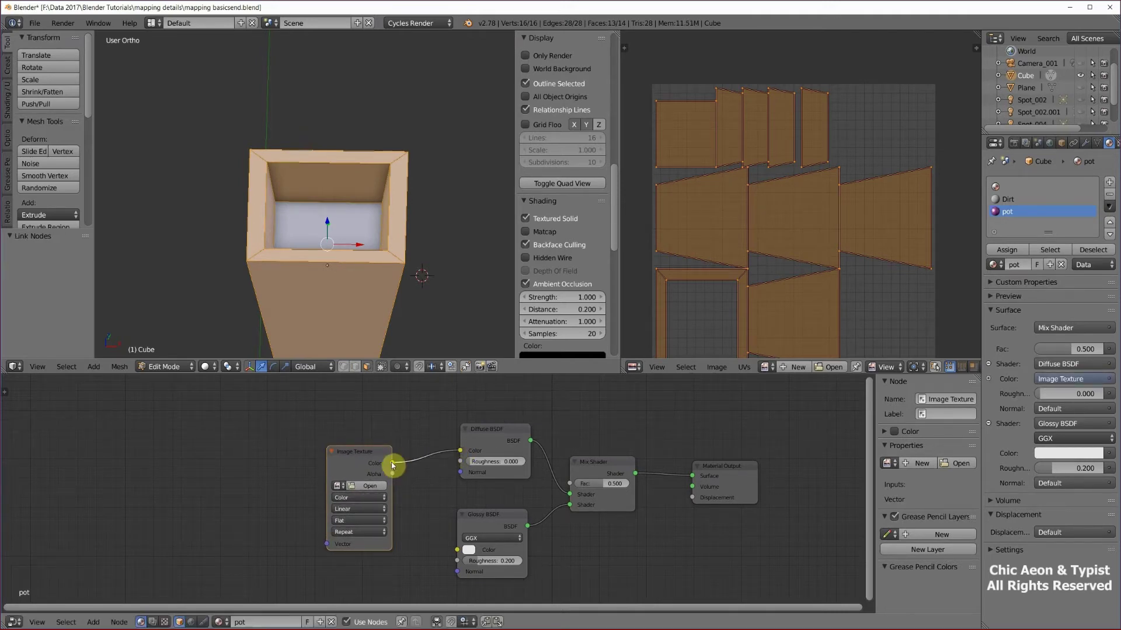
{"action": "left_click_drag", "start_coordinate": [393, 463], "coordinate": [457, 550]}
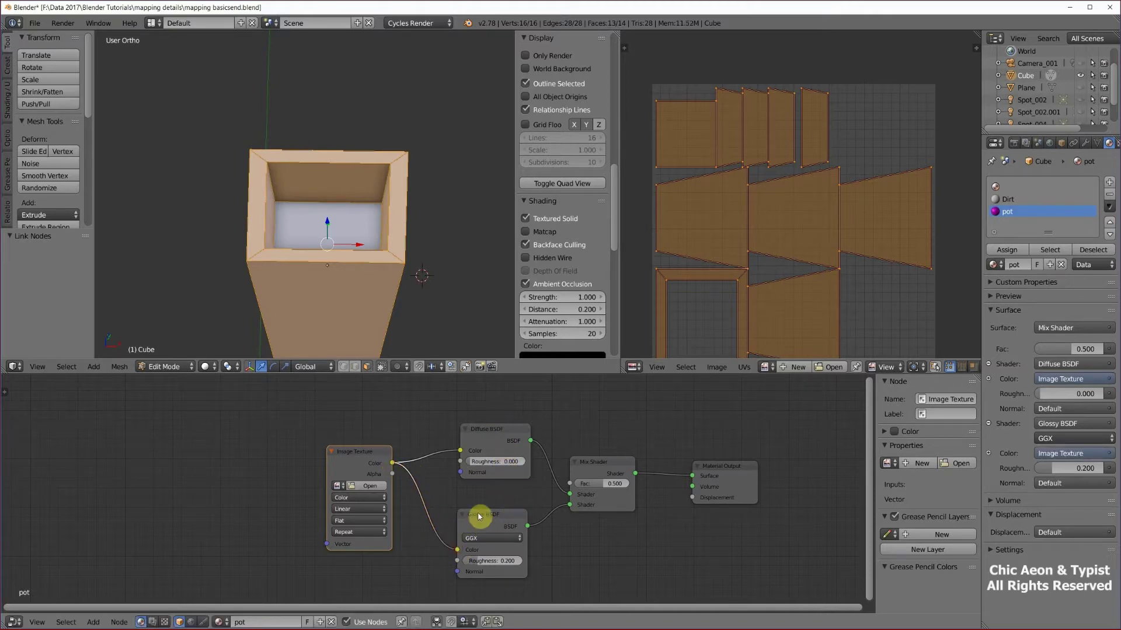
Load AmberRocksSEAMLESS.png from C:\Blender Tutorials\textures into the Image Texture node, browsing the folder as thumbnails.
{"action": "left_click", "coordinate": [358, 453]}
{"action": "left_click", "coordinate": [337, 486]}
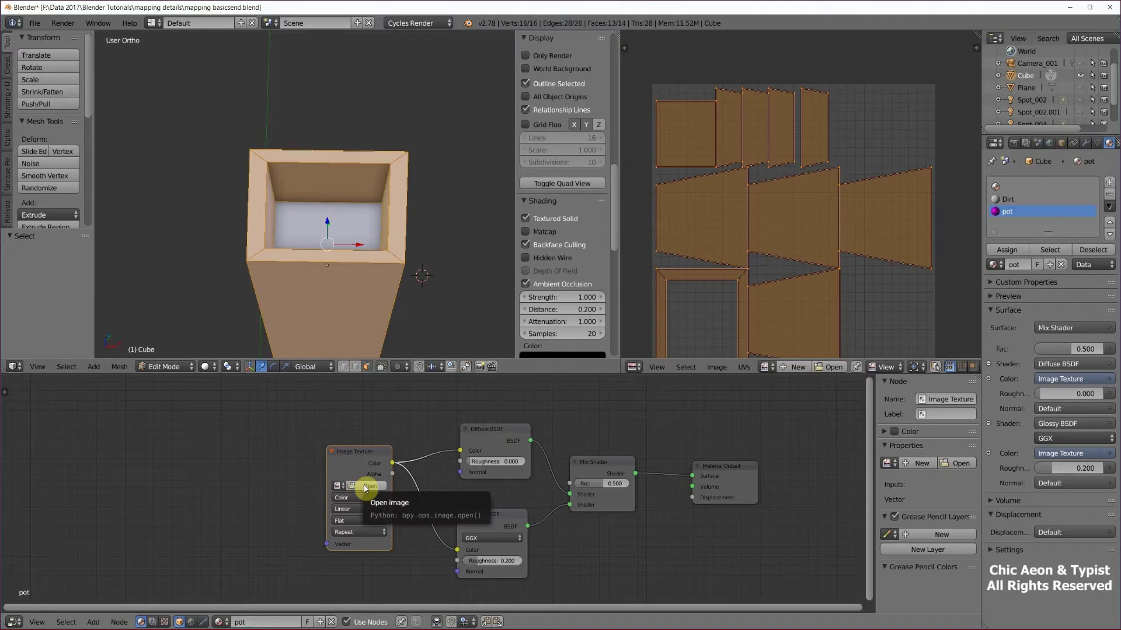
{"action": "left_click", "coordinate": [365, 487]}
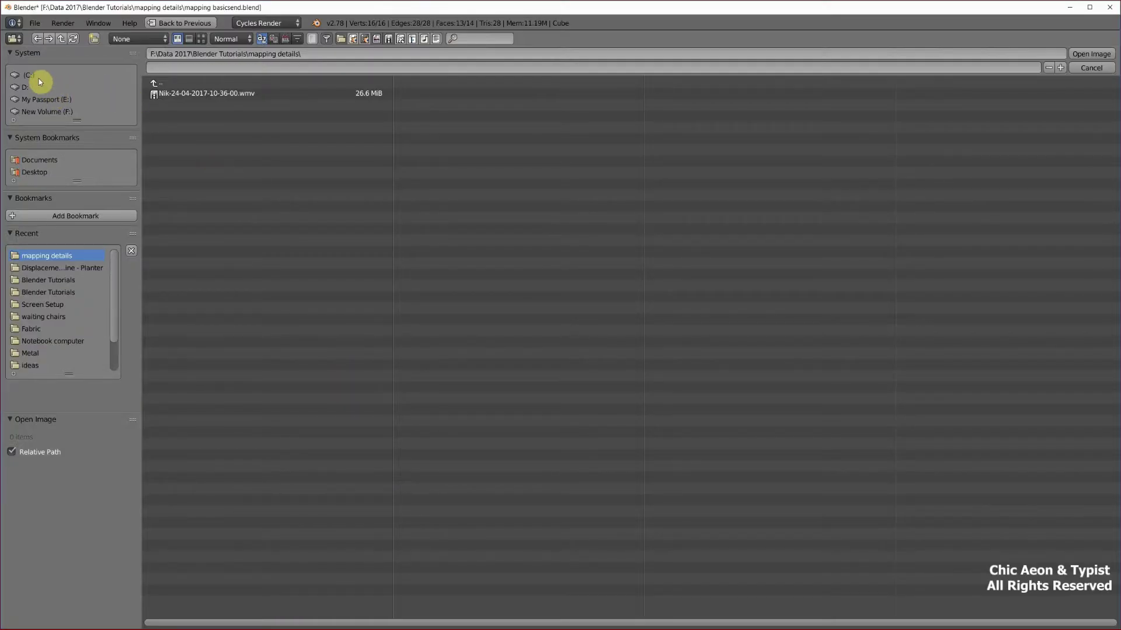
{"action": "left_click", "coordinate": [29, 76]}
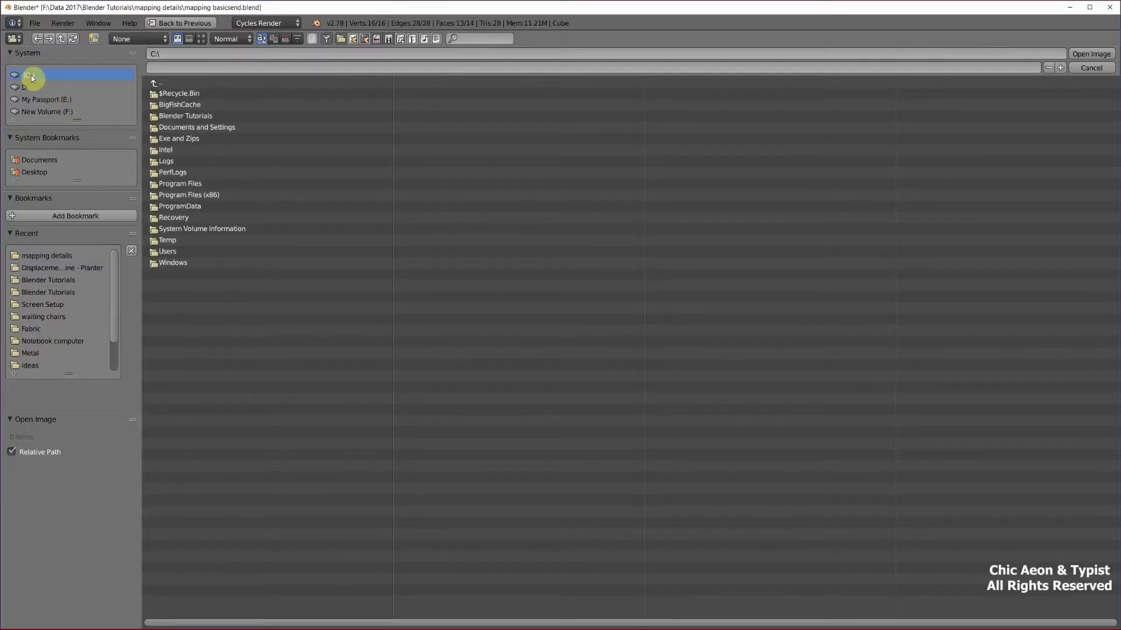
{"action": "left_click", "coordinate": [193, 117]}
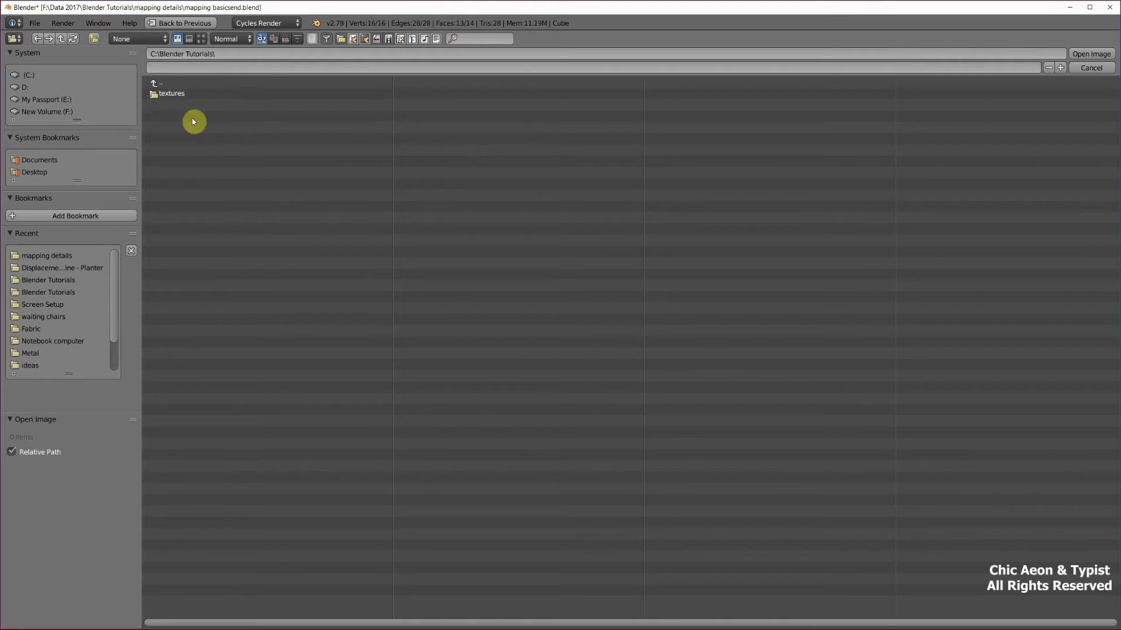
{"action": "left_click", "coordinate": [172, 95]}
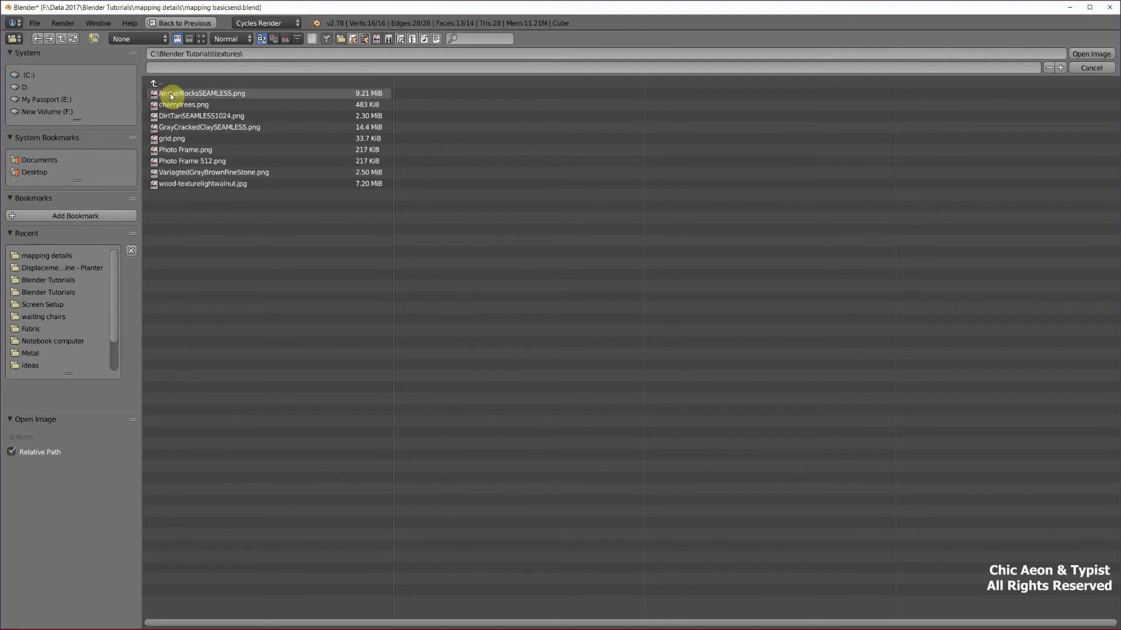
{"action": "left_click", "coordinate": [201, 39]}
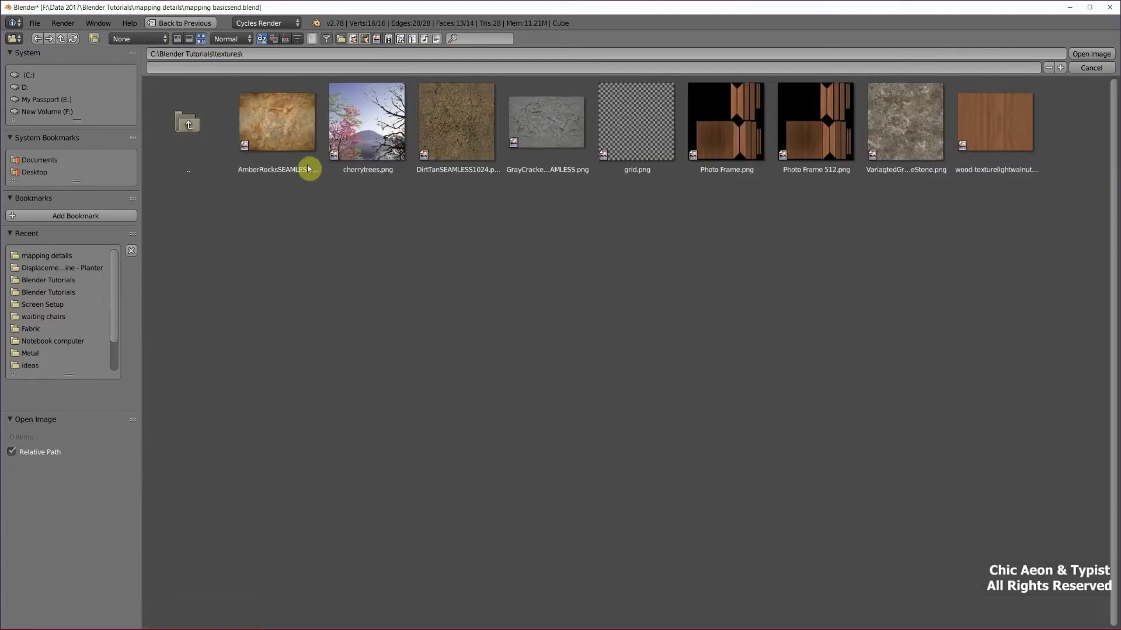
{"action": "left_click", "coordinate": [264, 125]}
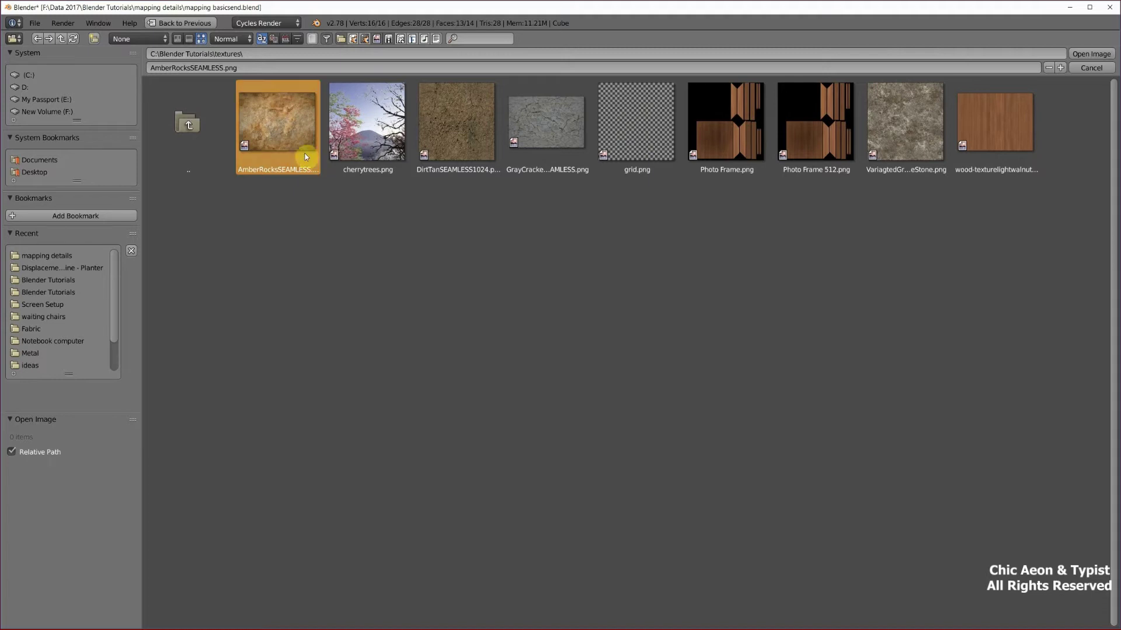
{"action": "double_click", "coordinate": [281, 126]}
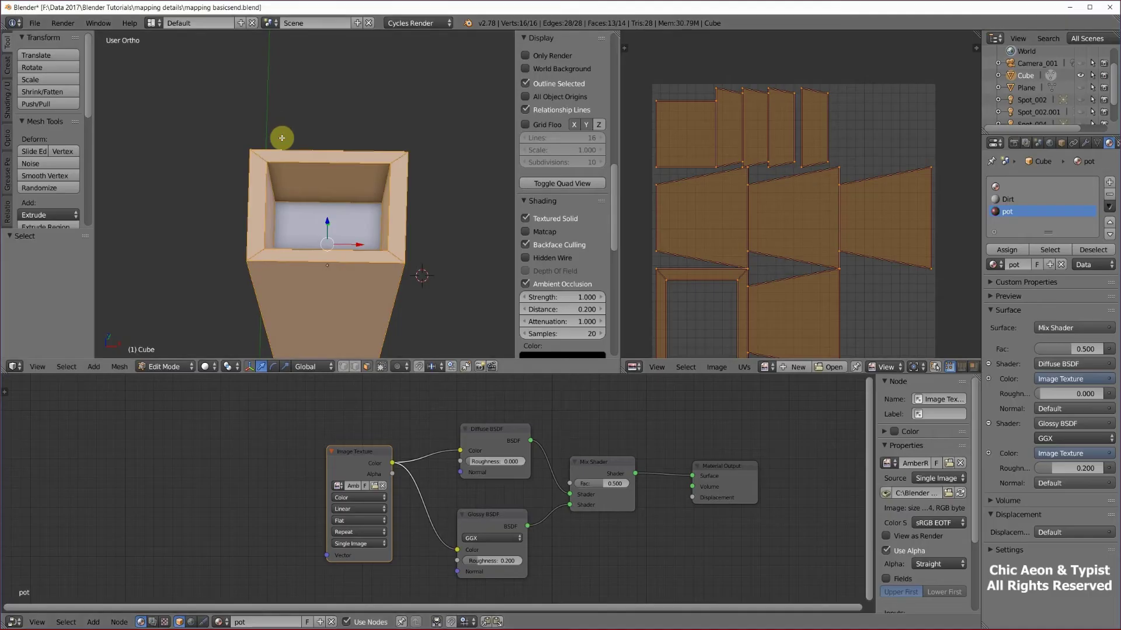
Widen the Image Texture node enough to read its file name and move it farther from the shader nodes.
{"action": "left_click_drag", "start_coordinate": [327, 474], "coordinate": [276, 476]}
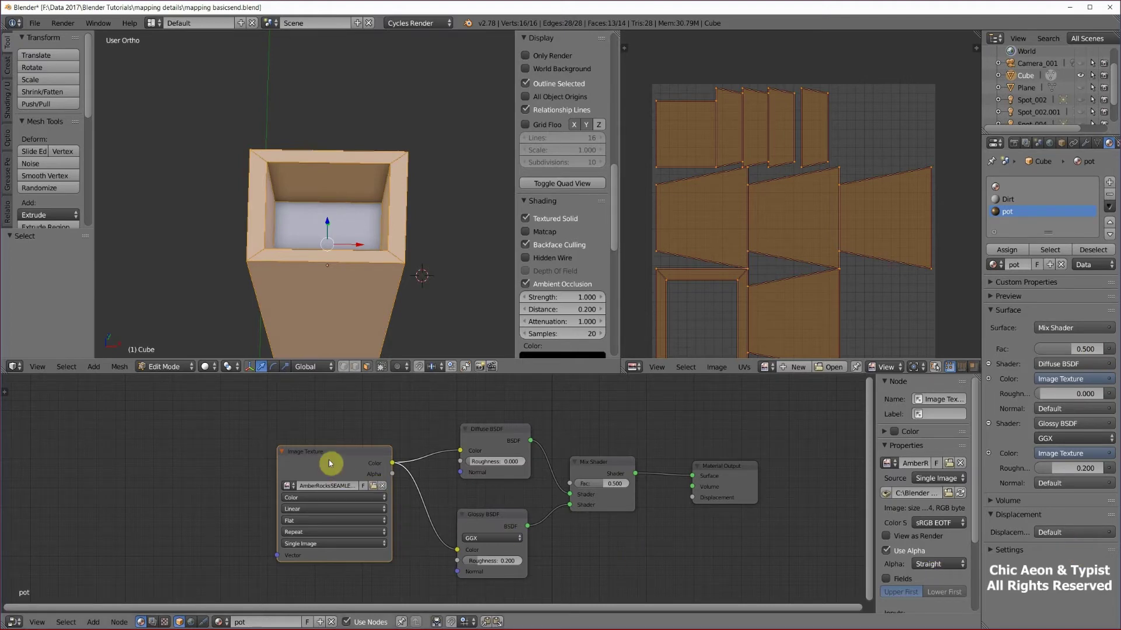
{"action": "left_click", "coordinate": [493, 432]}
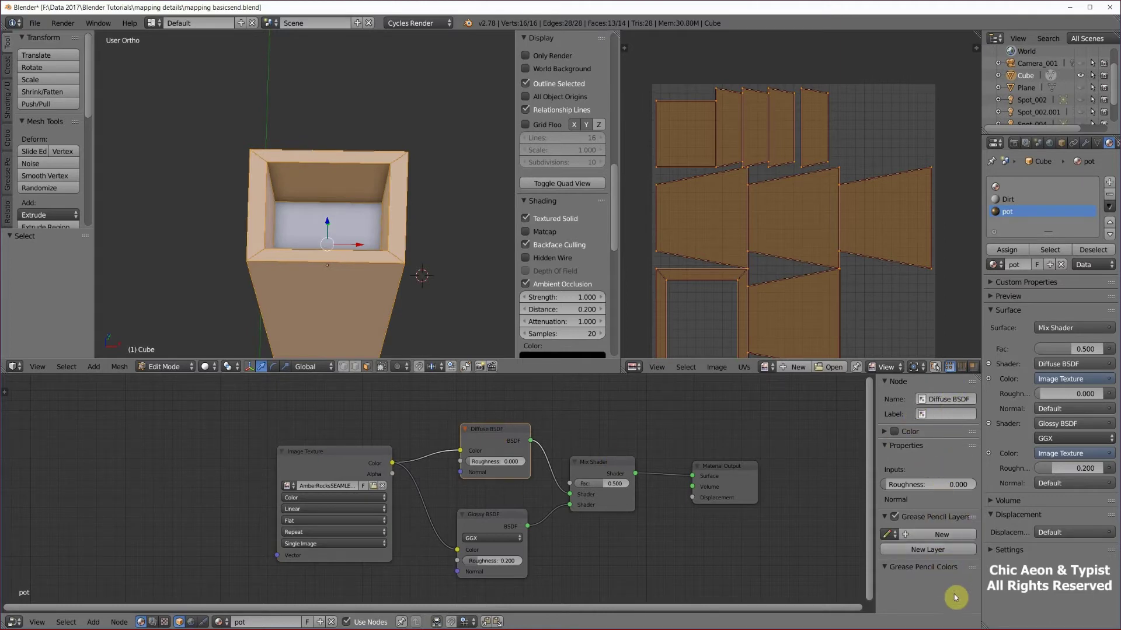
{"action": "left_click", "coordinate": [344, 458]}
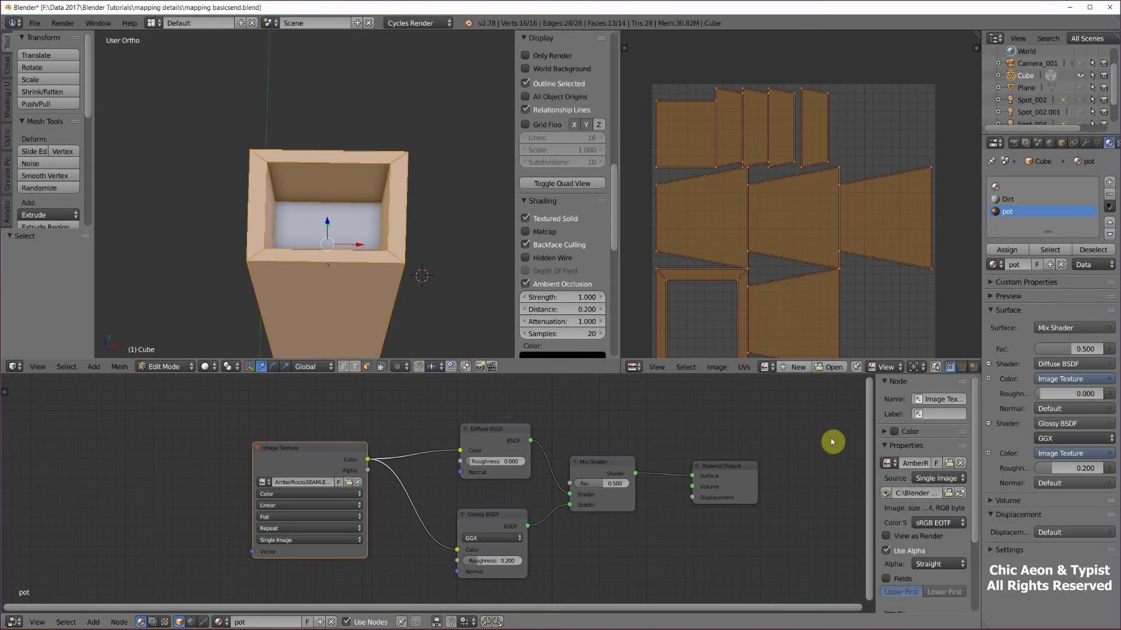
Create a new blank 512 × 512 px image for the cube's UV layout.
{"action": "left_click", "coordinate": [717, 368]}
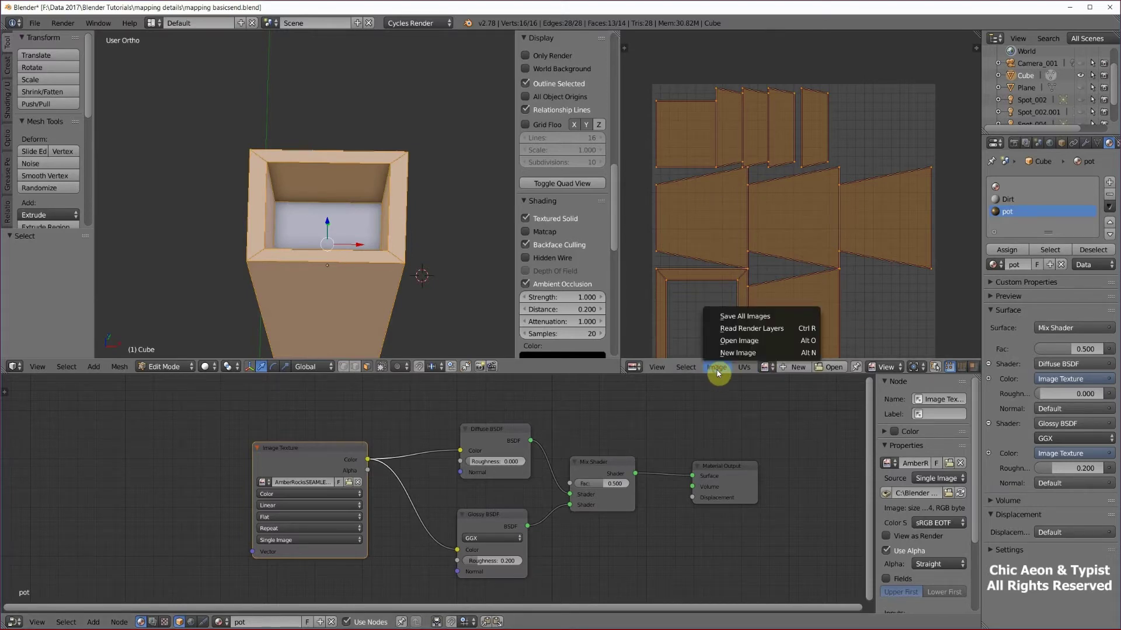
{"action": "left_click", "coordinate": [738, 353]}
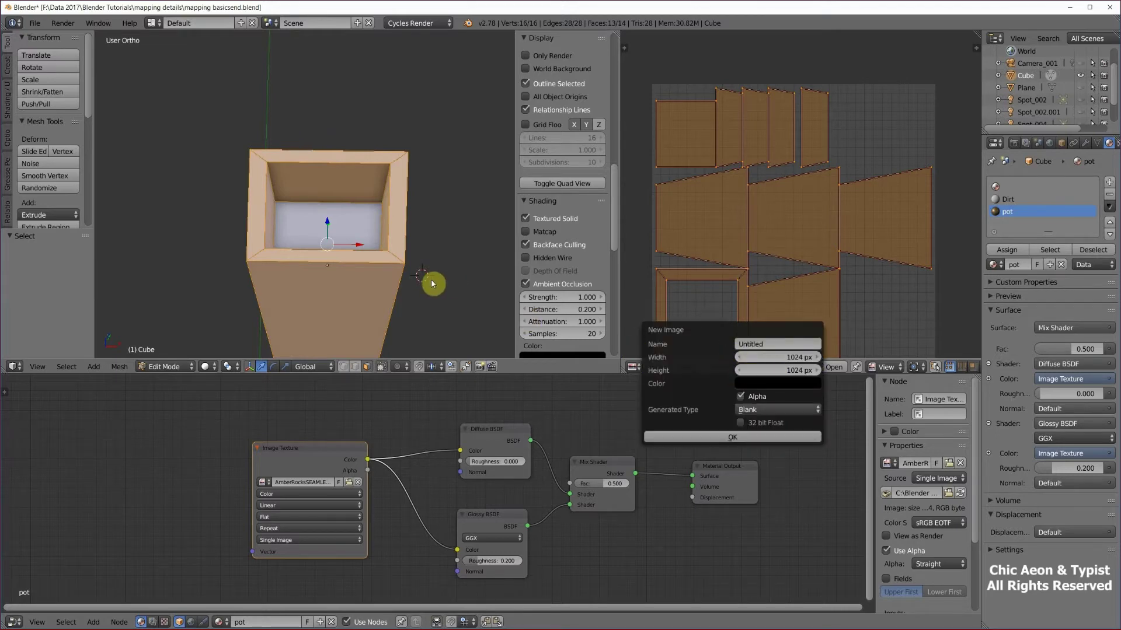
{"action": "left_click", "coordinate": [783, 358]}
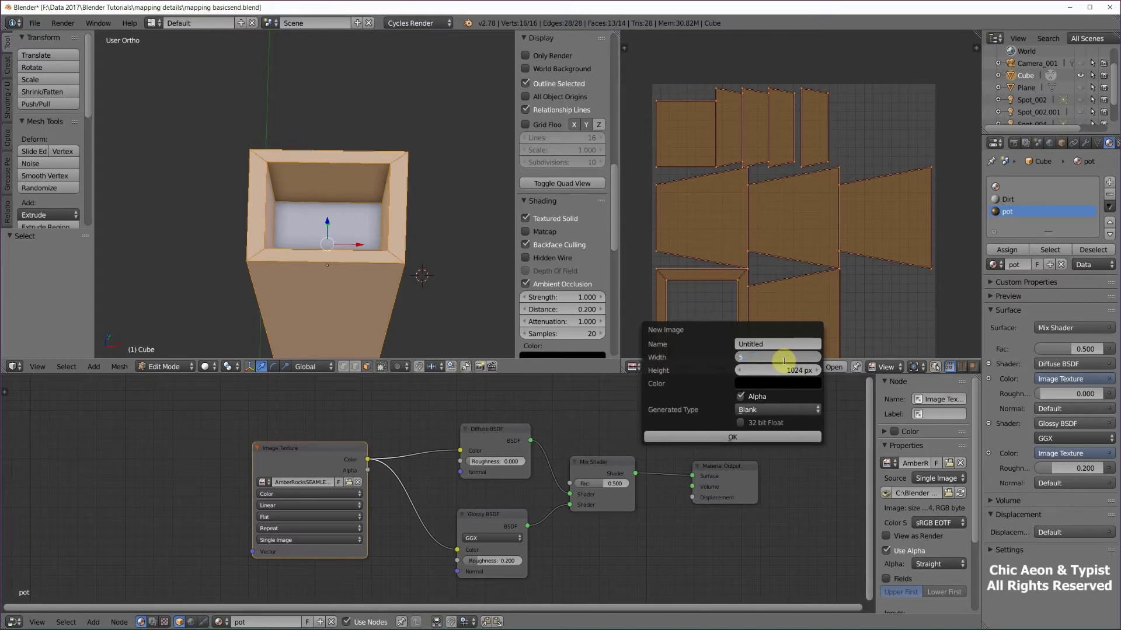
{"action": "left_click", "coordinate": [783, 371]}
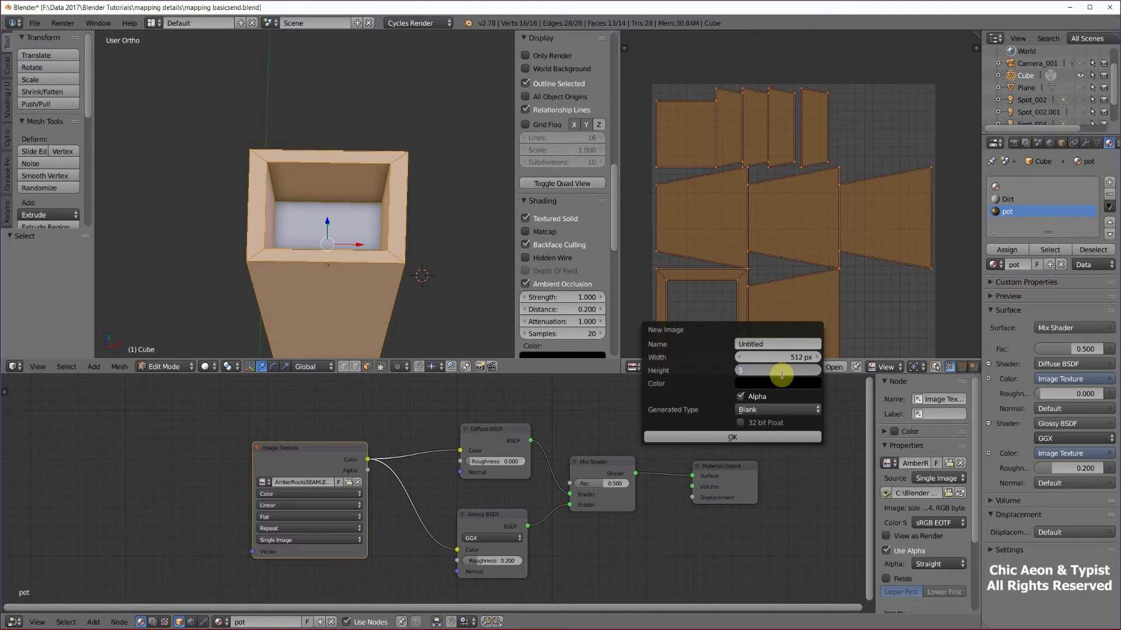
{"action": "type", "text": "512"}
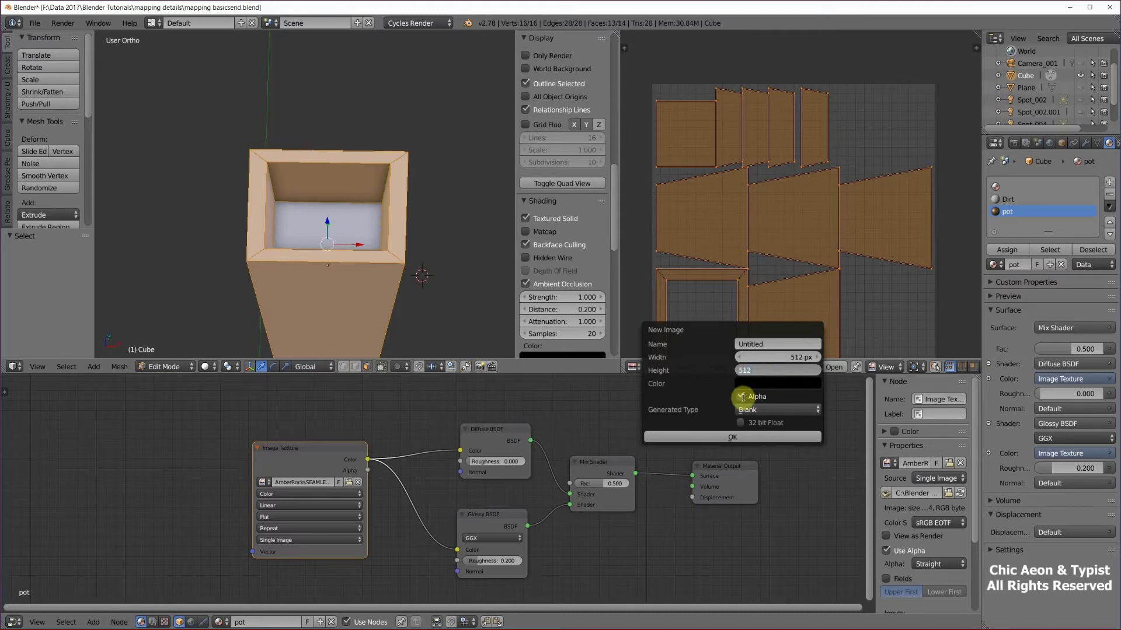
{"action": "left_click", "coordinate": [742, 397]}
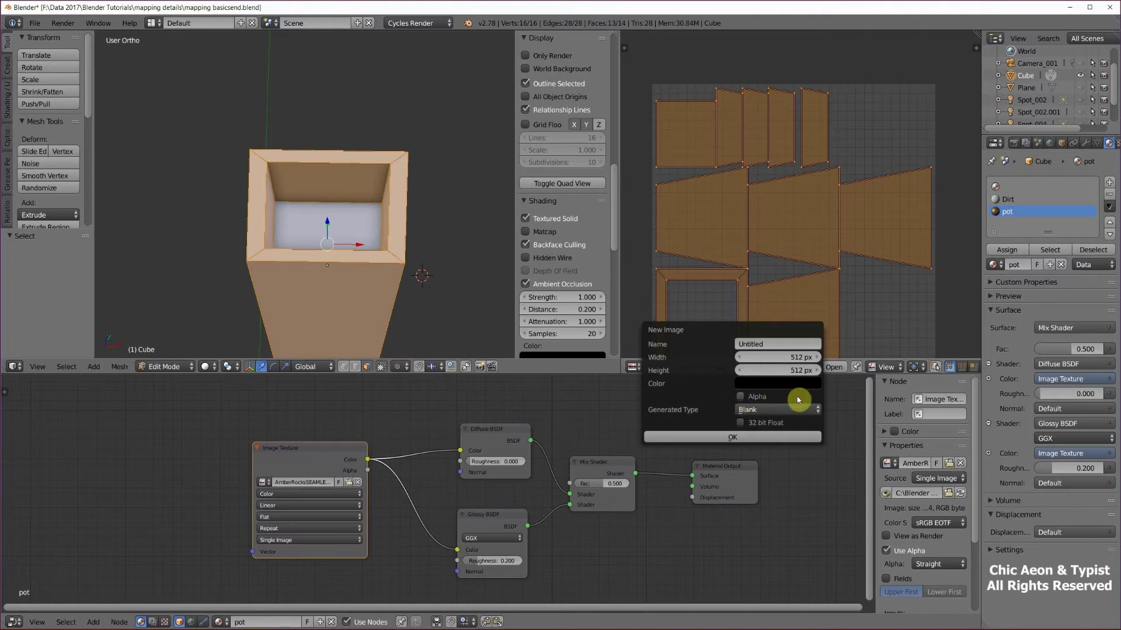
{"action": "left_click", "coordinate": [742, 397]}
{"action": "left_click", "coordinate": [750, 438]}
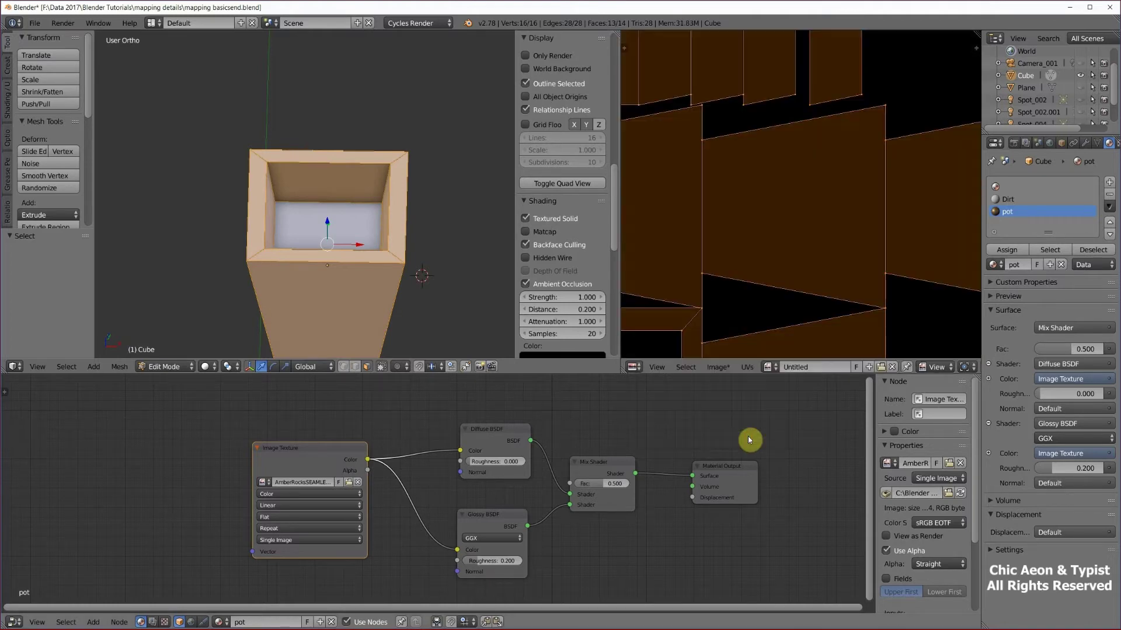
{"action": "scroll", "coordinate": [770, 311], "scroll_direction": "down", "scroll_amount": 2}
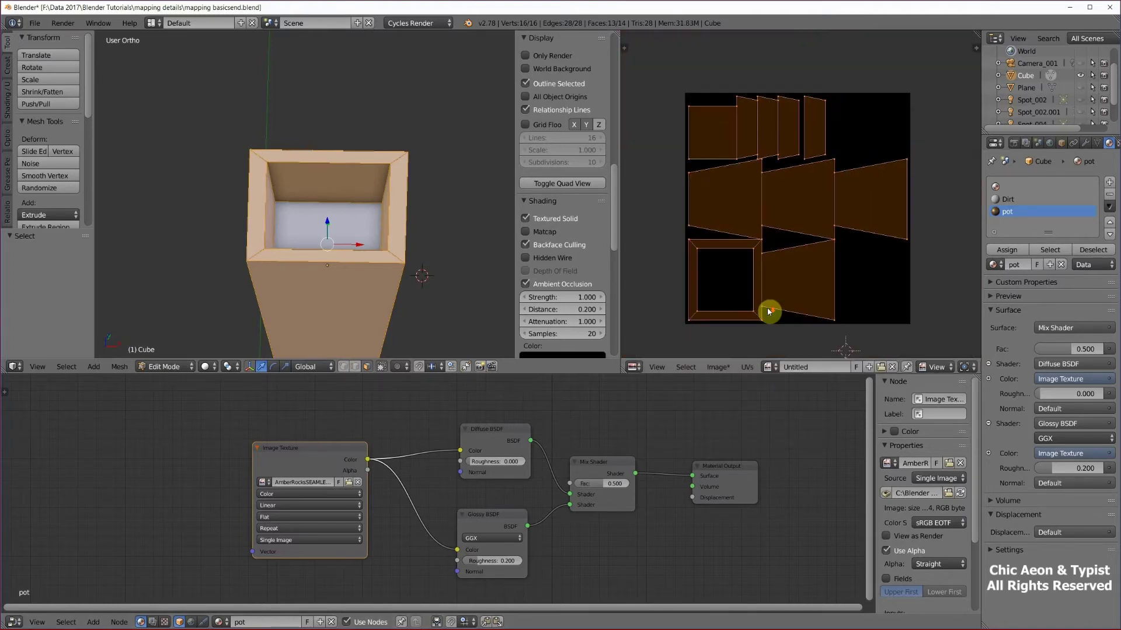
Add a second Image Texture node and place it unconnected on the far side of the AmberRocks texture node.
{"action": "left_click", "coordinate": [92, 623]}
{"action": "left_click", "coordinate": [114, 561]}
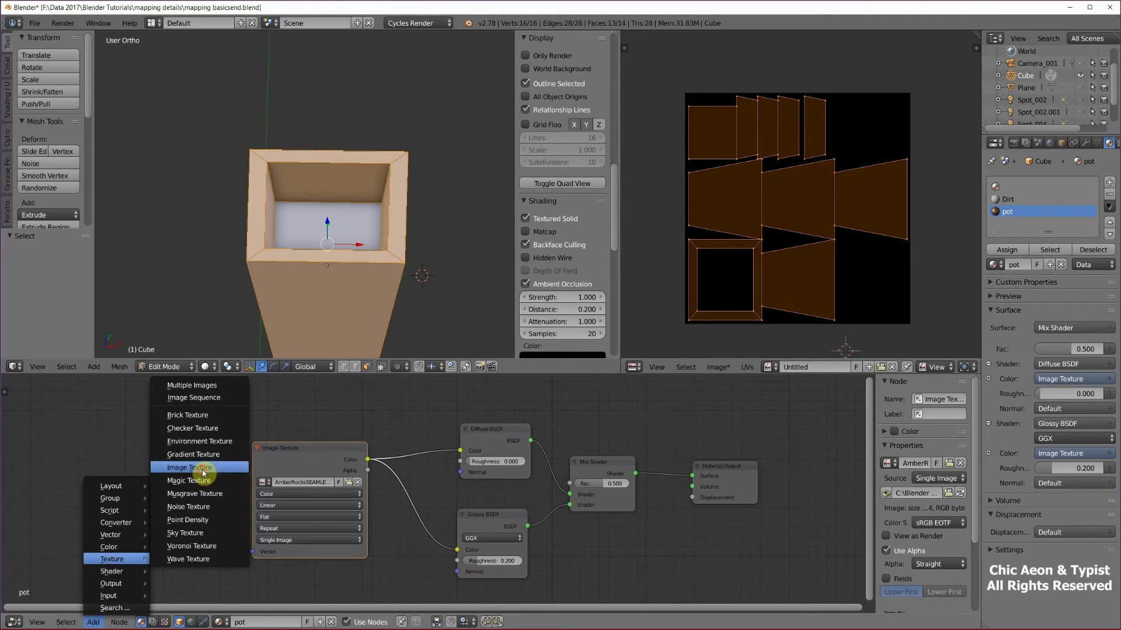
{"action": "left_click", "coordinate": [193, 468]}
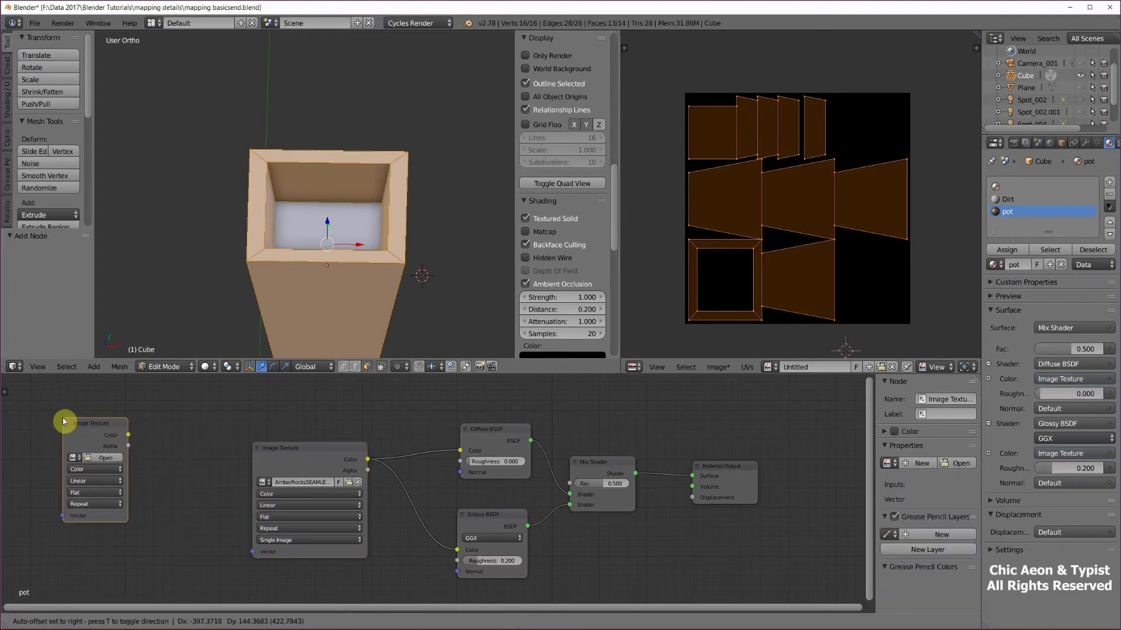
{"action": "left_click", "coordinate": [63, 426]}
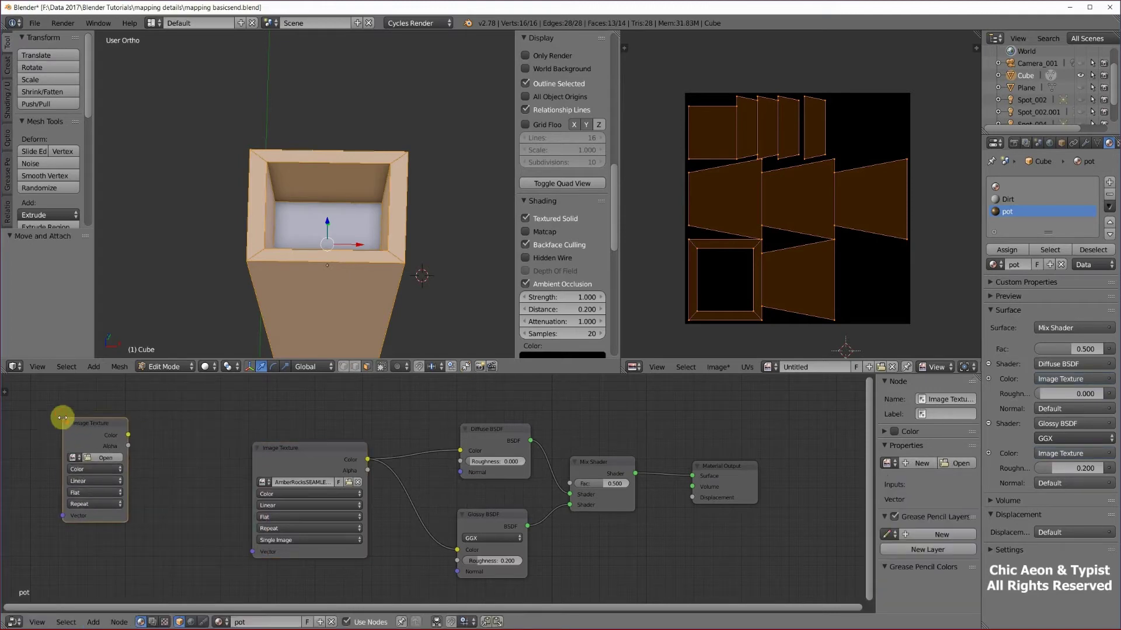
Rename the new blank image behind the UV layout as Pot with Dirt.
{"action": "left_click", "coordinate": [72, 457]}
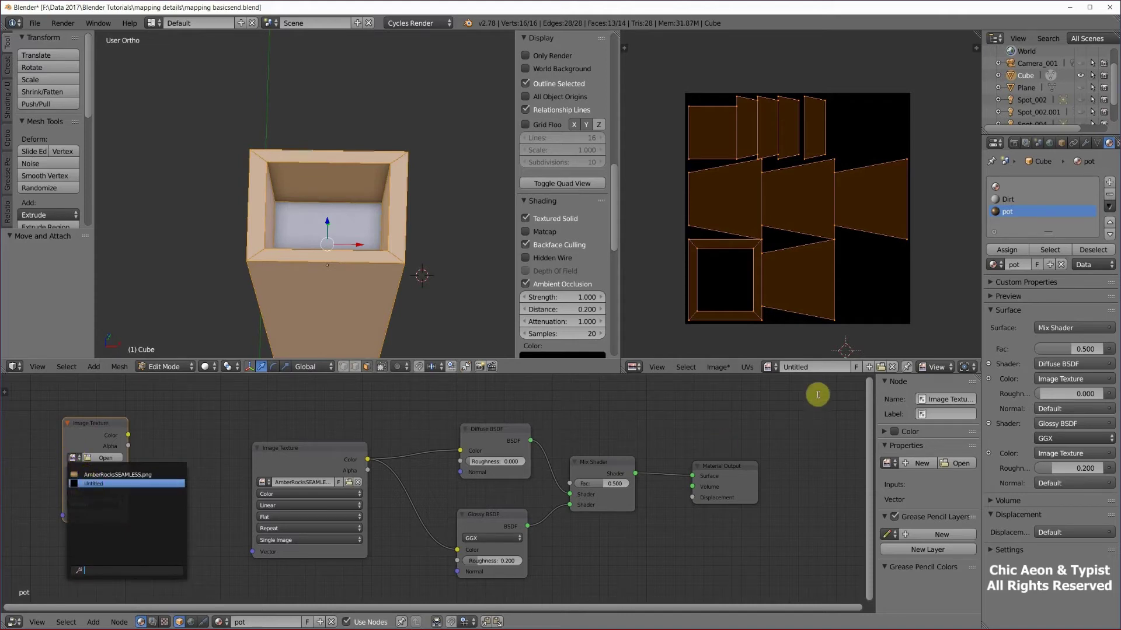
{"action": "left_click", "coordinate": [816, 368]}
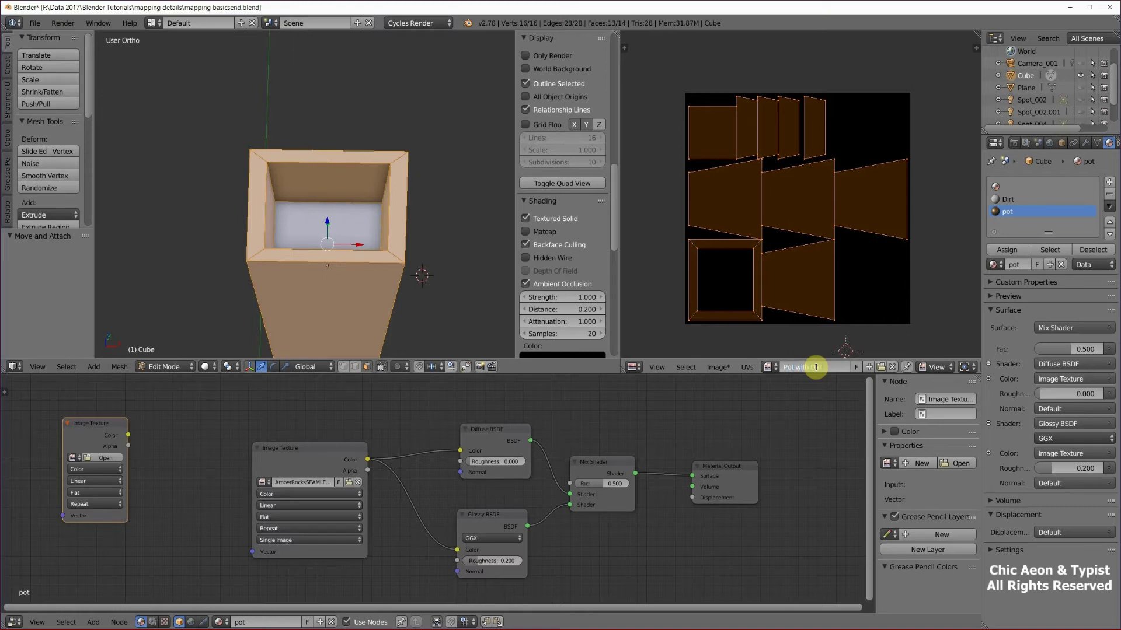
Assign the Pot with Dirt image to the unconnected Image Texture node and widen the node to show the name.
{"action": "key", "text": "Return"}
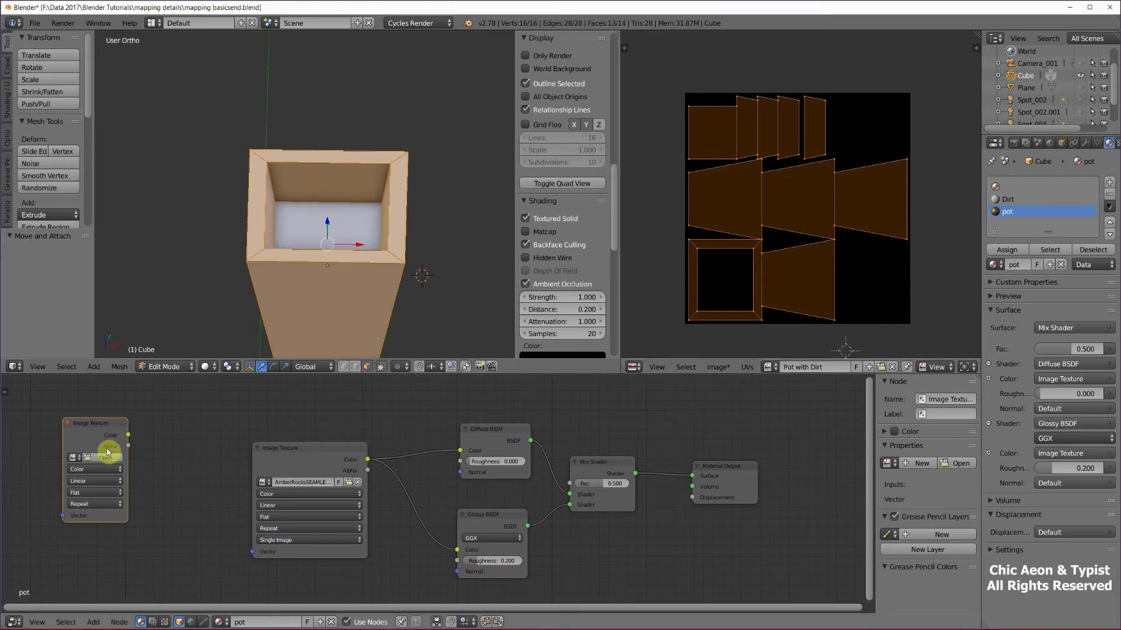
{"action": "left_click", "coordinate": [75, 458]}
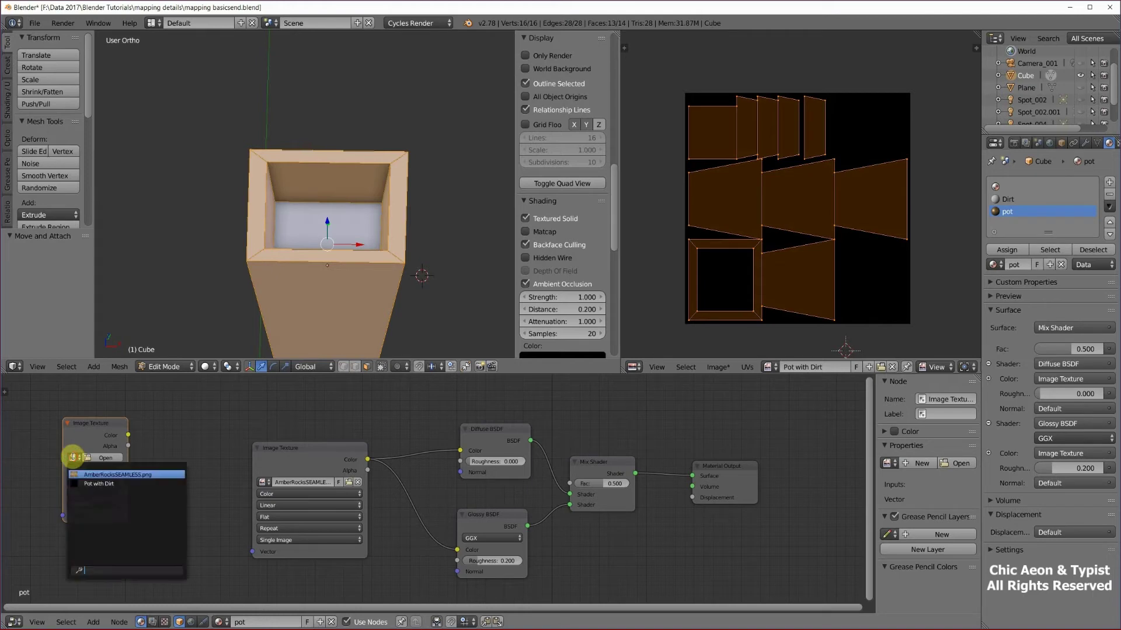
{"action": "left_click", "coordinate": [94, 484]}
{"action": "left_click_drag", "start_coordinate": [126, 466], "coordinate": [163, 468]}
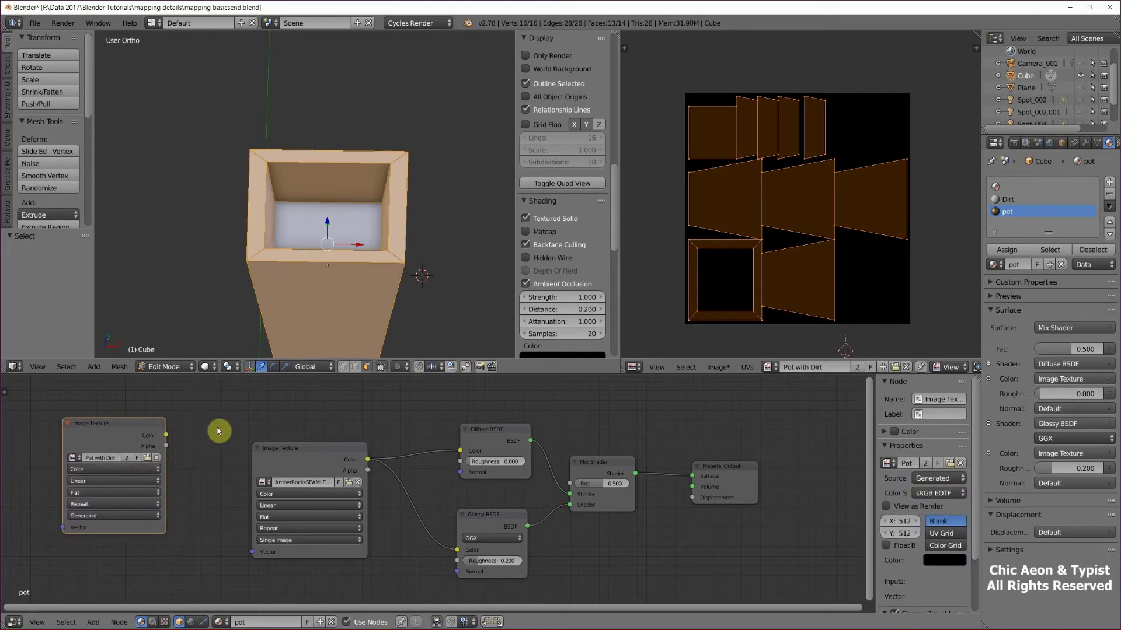
Switch the 3D viewport shading to Material and tilt the view to look into the planter.
{"action": "left_click", "coordinate": [204, 367]}
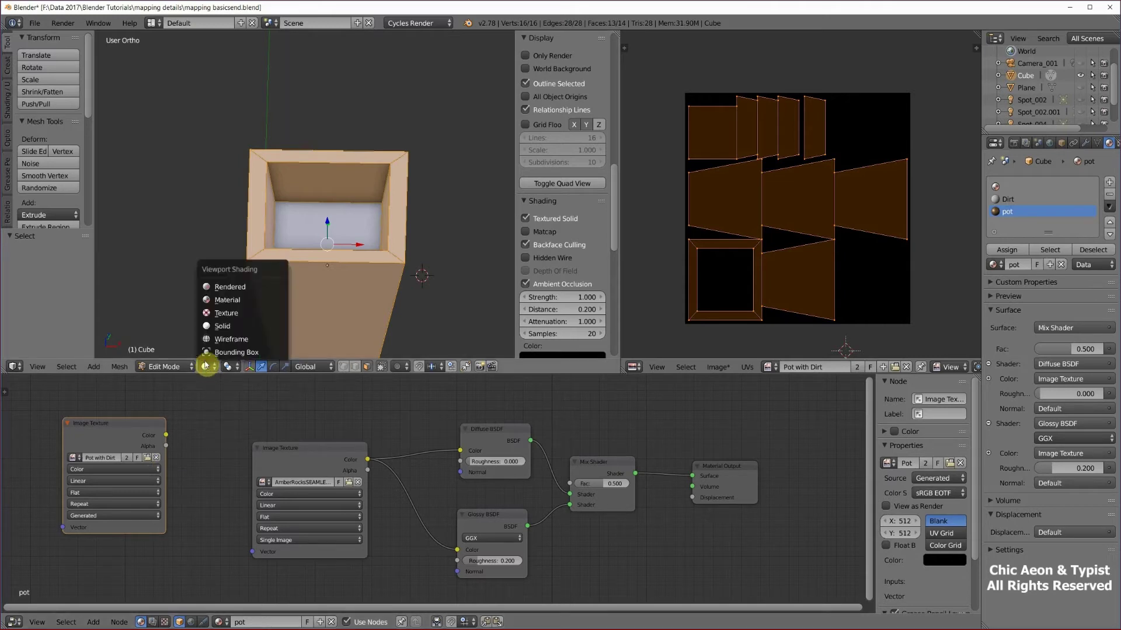
{"action": "left_click", "coordinate": [217, 301]}
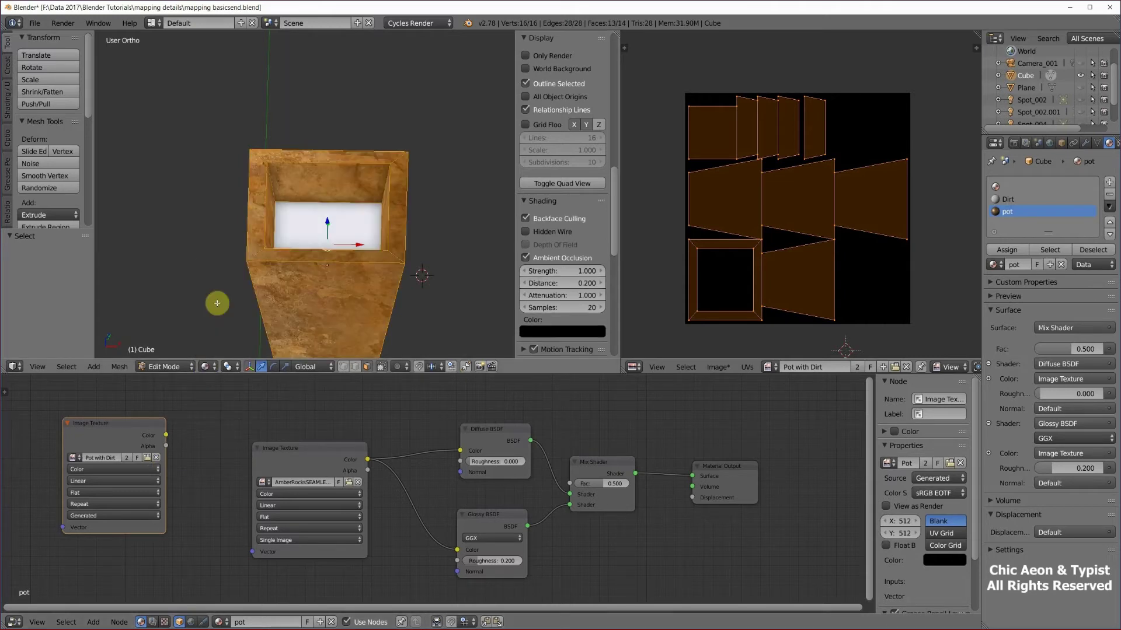
{"action": "mouse_move", "coordinate": [320, 293]}
{"action": "middle_mouse_down"}
{"action": "mouse_move", "coordinate": [325, 253]}
{"action": "mouse_move", "coordinate": [400, 258]}
{"action": "mouse_move", "coordinate": [324, 303]}
{"action": "middle_mouse_up"}
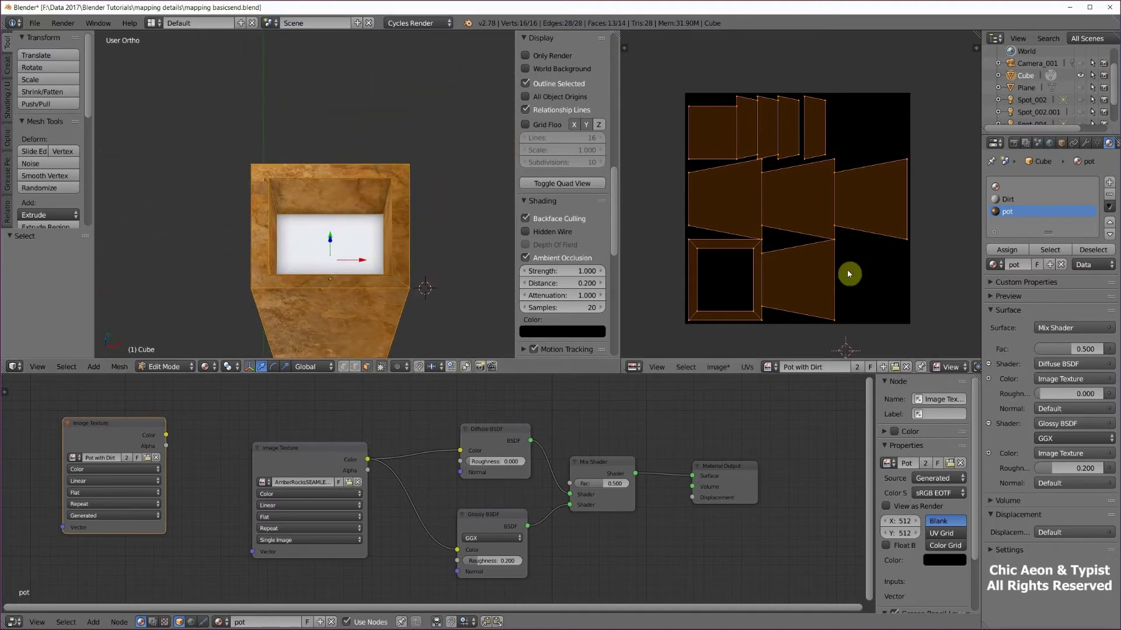
Change the Dirt material's surface to a Mix Shader combining a Diffuse BSDF and a Glossy BSDF.
{"action": "left_click", "coordinate": [1010, 199]}
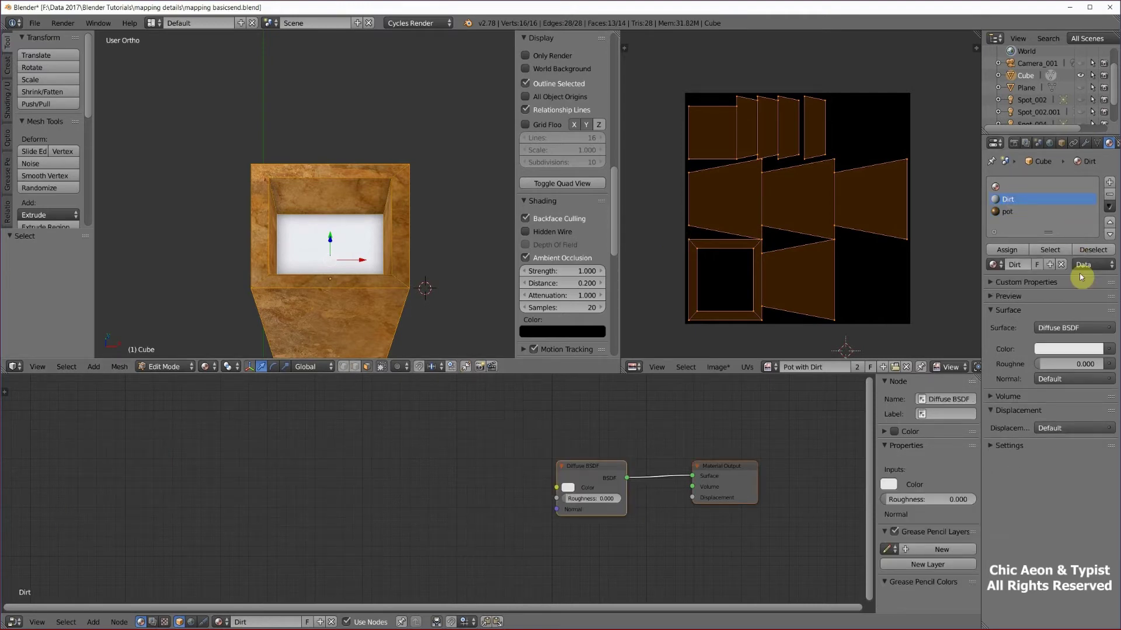
{"action": "left_click", "coordinate": [1061, 329]}
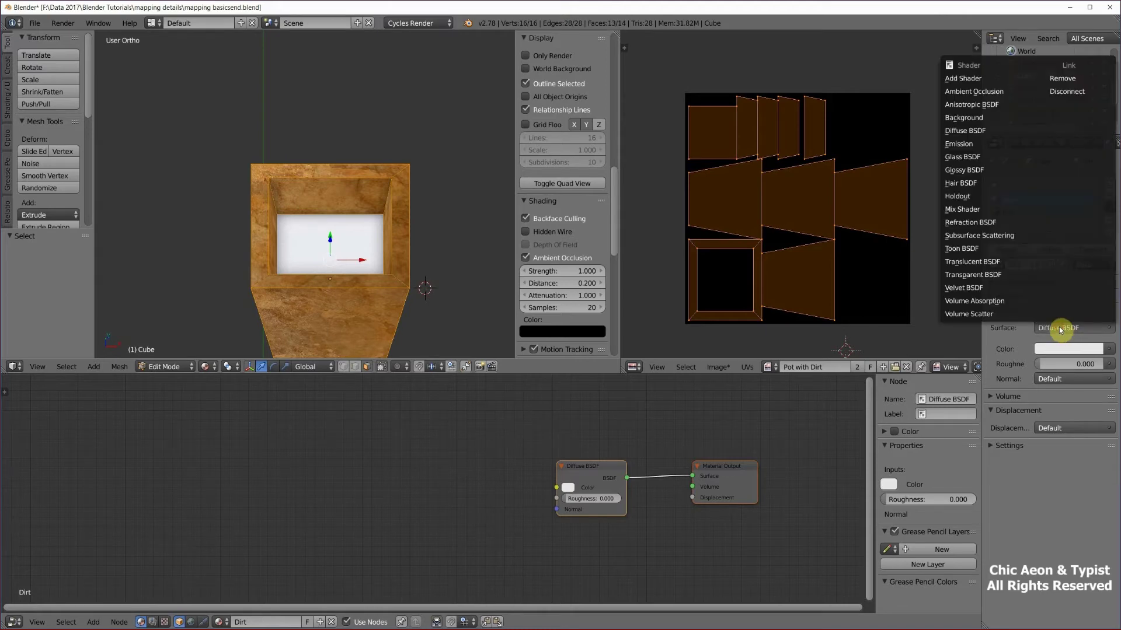
{"action": "left_click", "coordinate": [979, 211]}
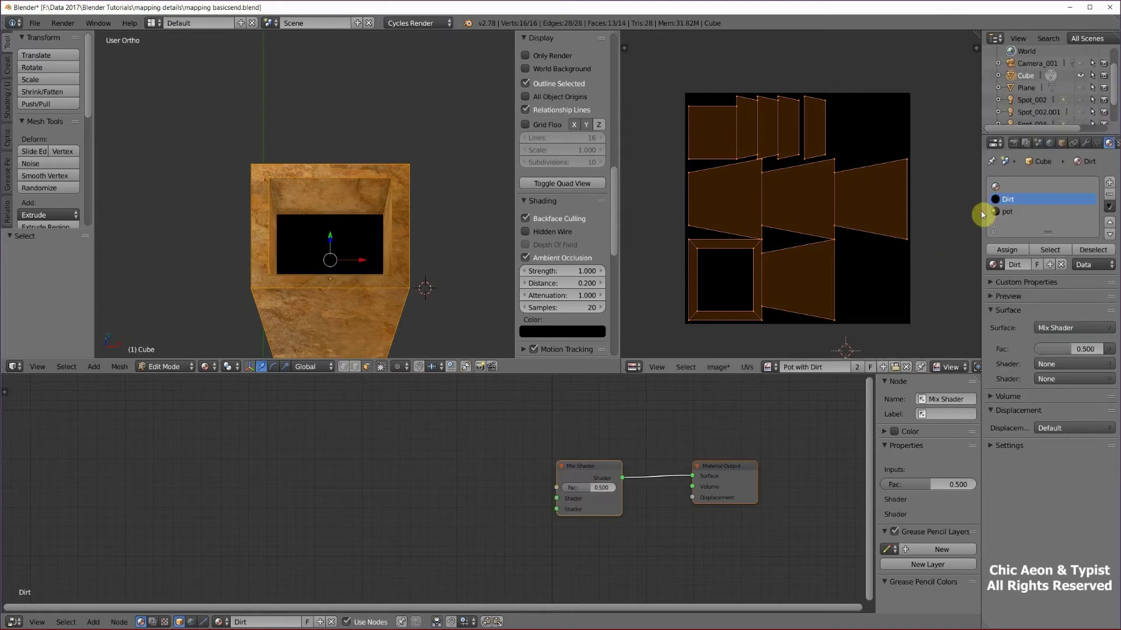
{"action": "left_click", "coordinate": [1059, 366]}
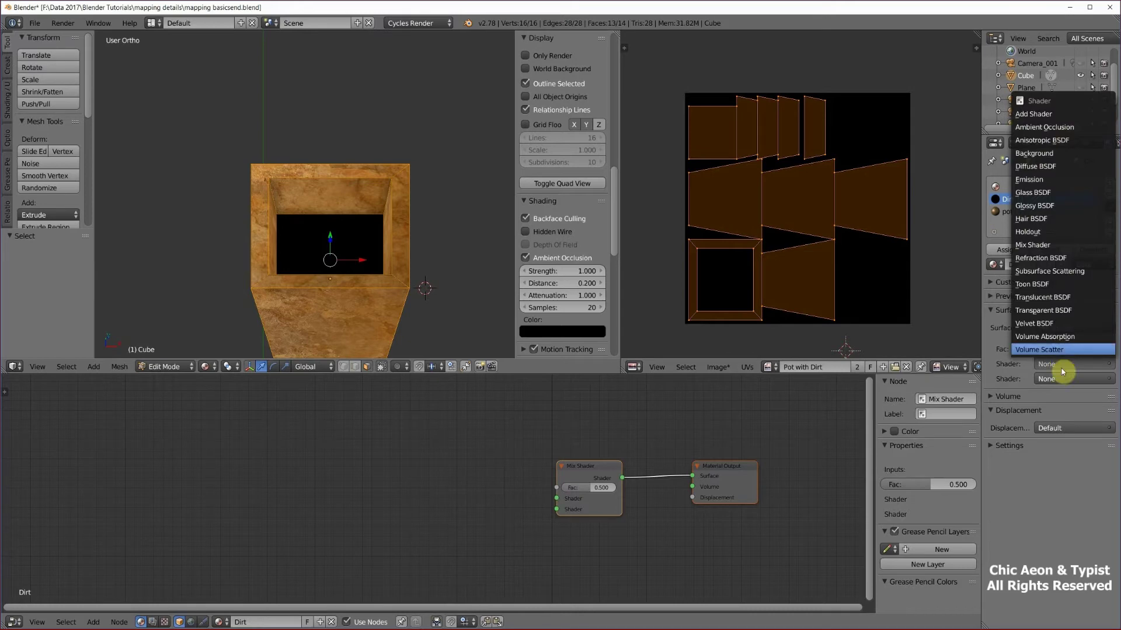
{"action": "left_click", "coordinate": [1028, 167]}
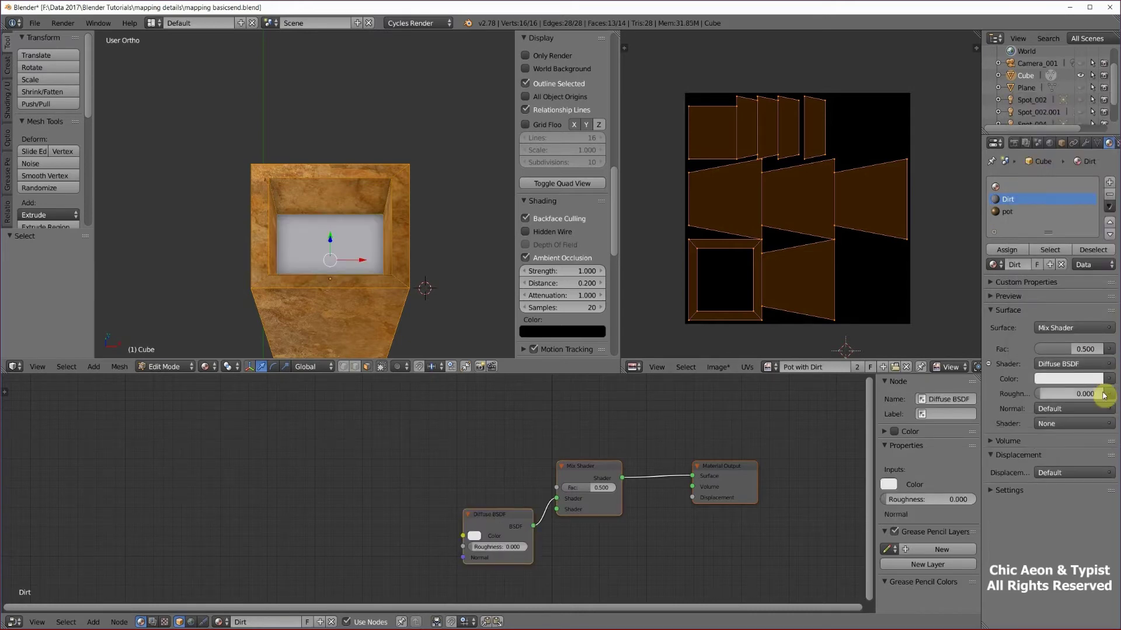
{"action": "left_click", "coordinate": [1071, 424]}
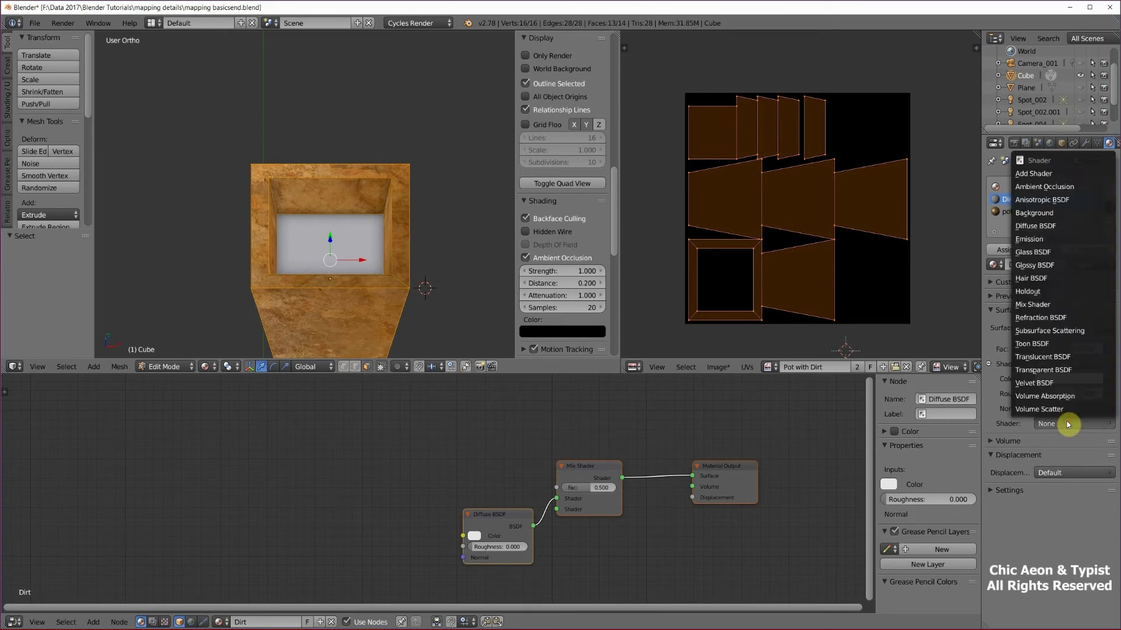
{"action": "left_click", "coordinate": [1032, 266]}
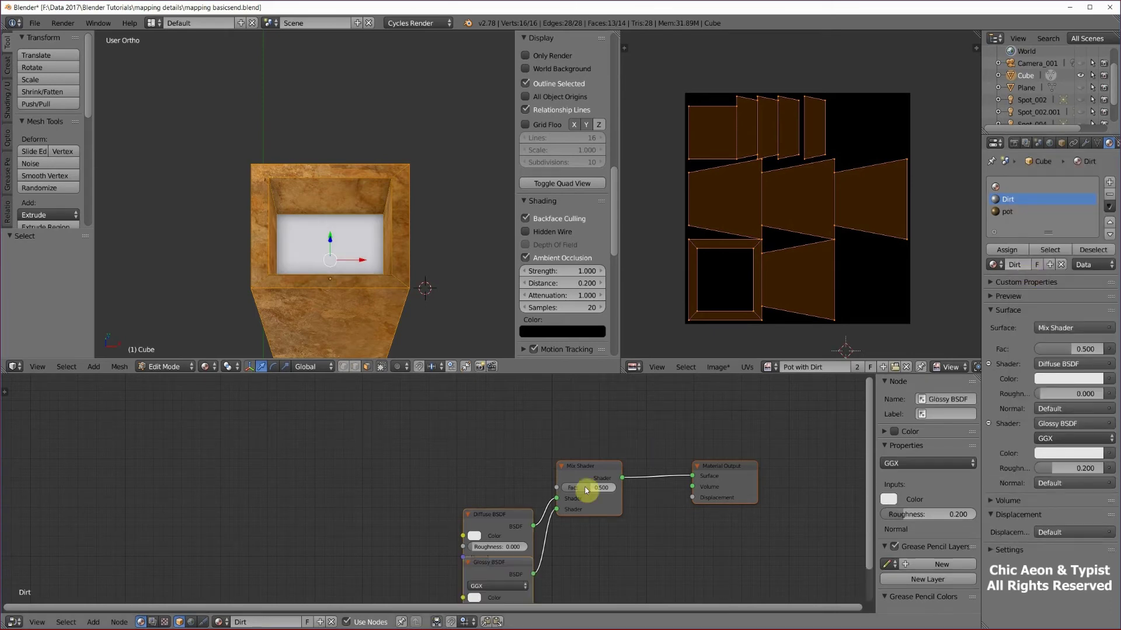
Arrange the Dirt material's nodes with Diffuse BSDF above Glossy BSDF and the Mix Shader closer to the Material Output.
{"action": "left_click_drag", "start_coordinate": [488, 526], "coordinate": [472, 448]}
{"action": "left_click_drag", "start_coordinate": [507, 563], "coordinate": [502, 519]}
{"action": "left_click", "coordinate": [587, 468]}
{"action": "left_click_drag", "start_coordinate": [586, 468], "coordinate": [600, 458]}
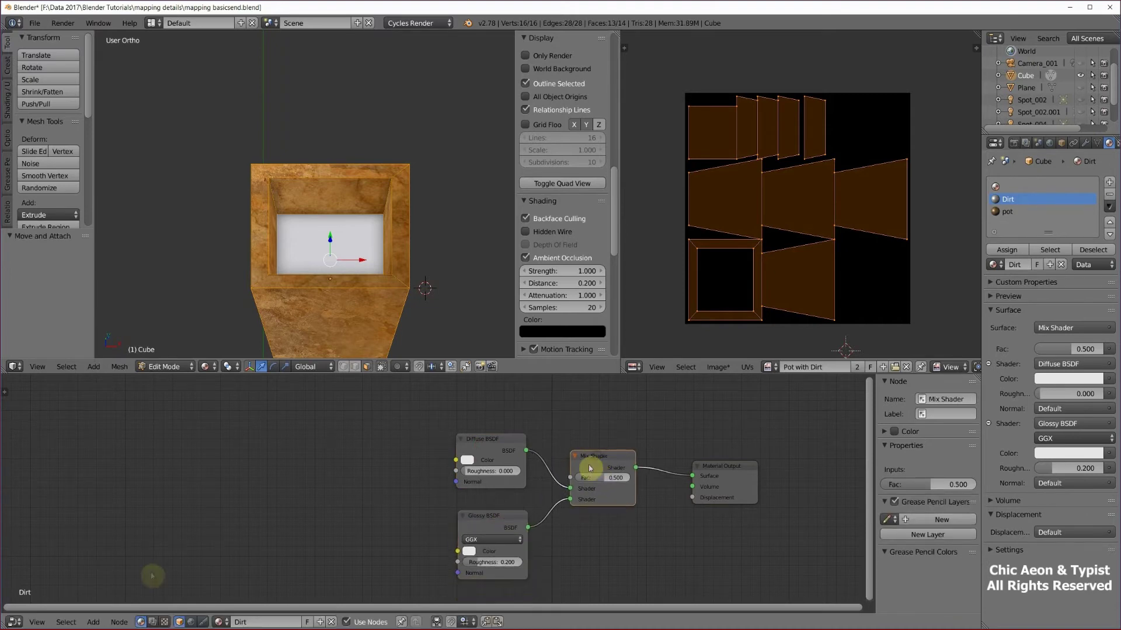
Add an Image Texture node to the Dirt material and link its Color output to both the Diffuse and Glossy colors.
{"action": "left_click", "coordinate": [94, 622]}
{"action": "mouse_move", "coordinate": [111, 559]}
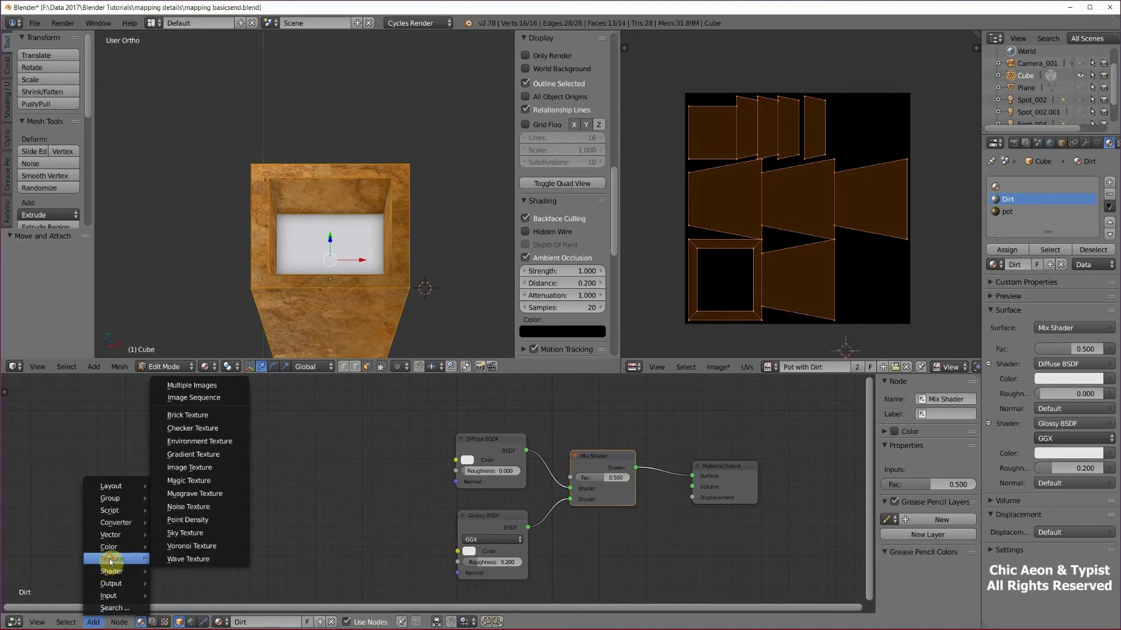
{"action": "left_click", "coordinate": [199, 468]}
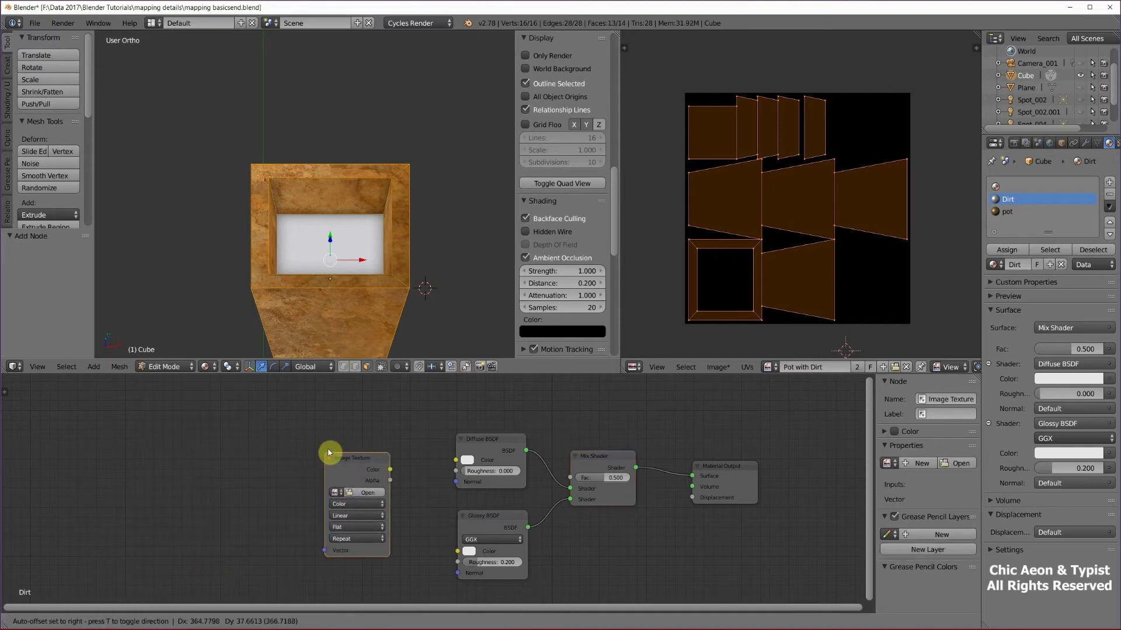
{"action": "left_click", "coordinate": [329, 451]}
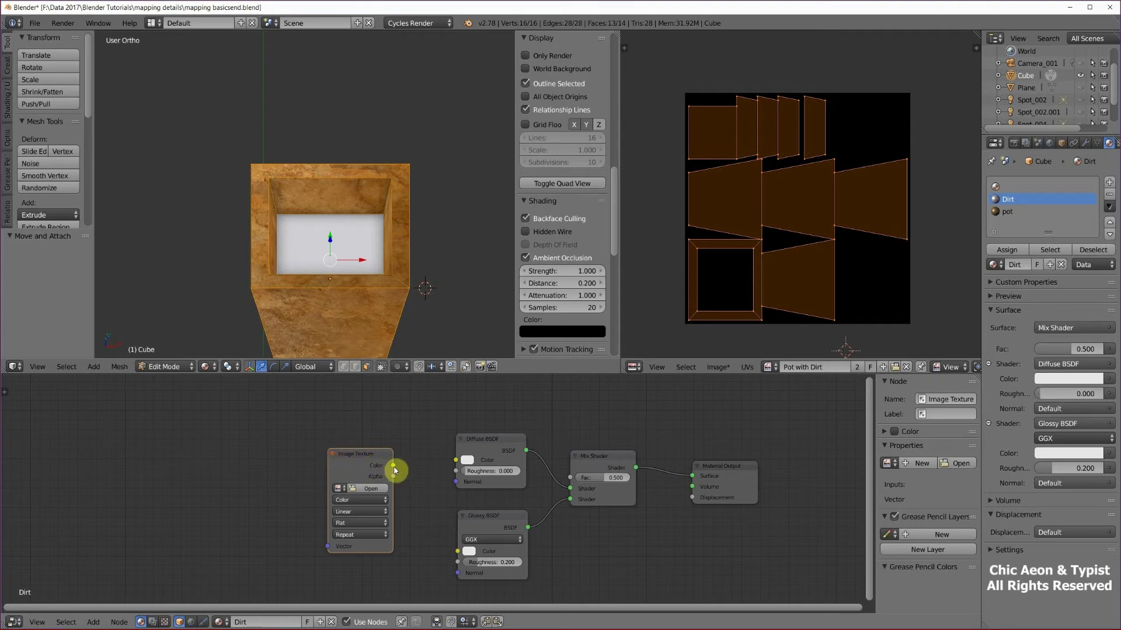
{"action": "left_click_drag", "start_coordinate": [393, 465], "coordinate": [457, 552]}
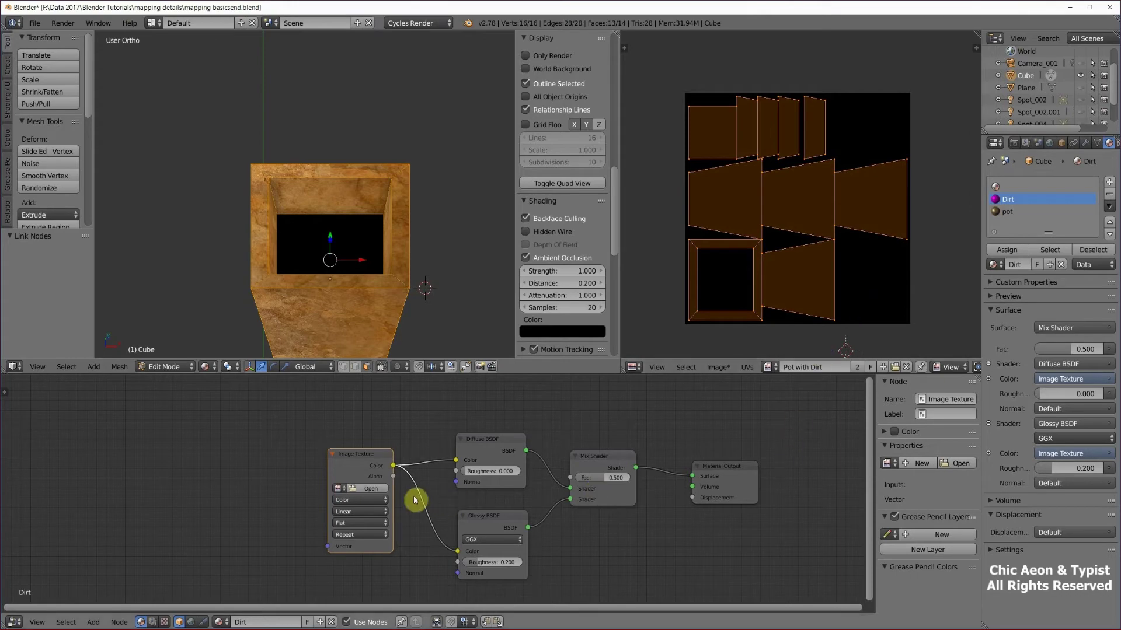
Load DirtTanSEAMLESS1024.png from C:\Blender Tutorials\textures into the Dirt material's Image Texture node, browsing the folder as thumbnails.
{"action": "left_click", "coordinate": [369, 488]}
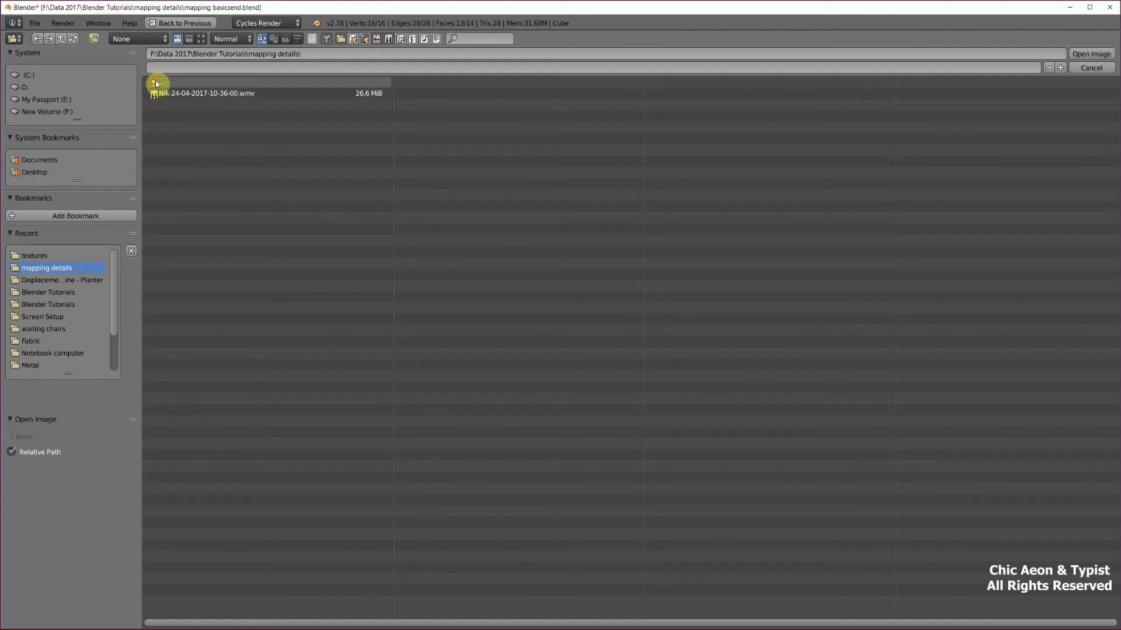
{"action": "left_click", "coordinate": [156, 82]}
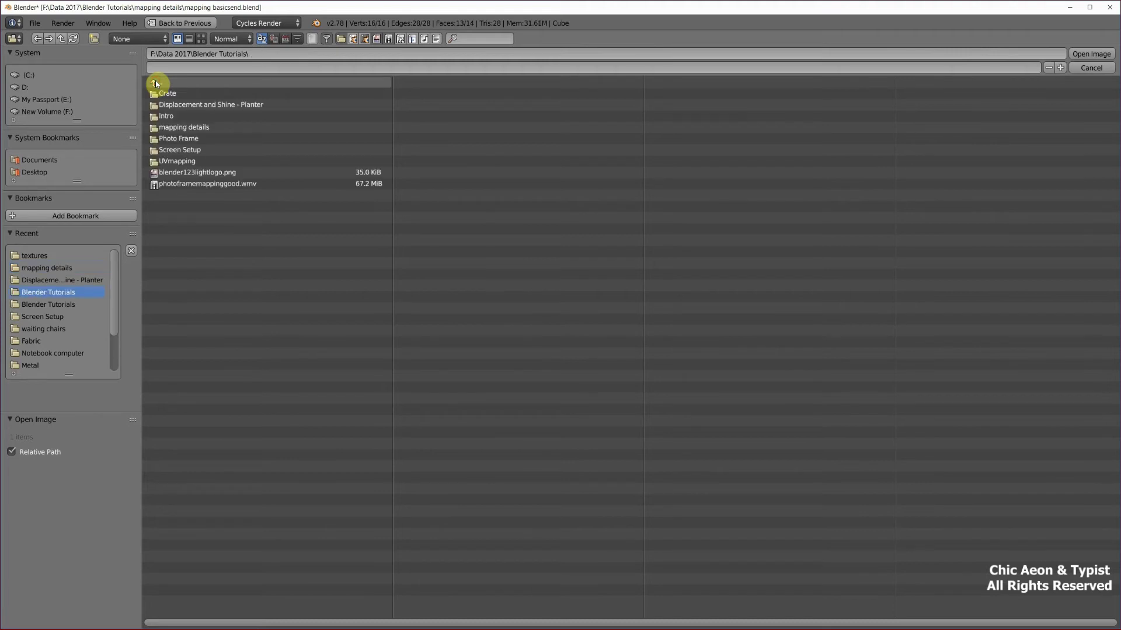
{"action": "left_click", "coordinate": [27, 75]}
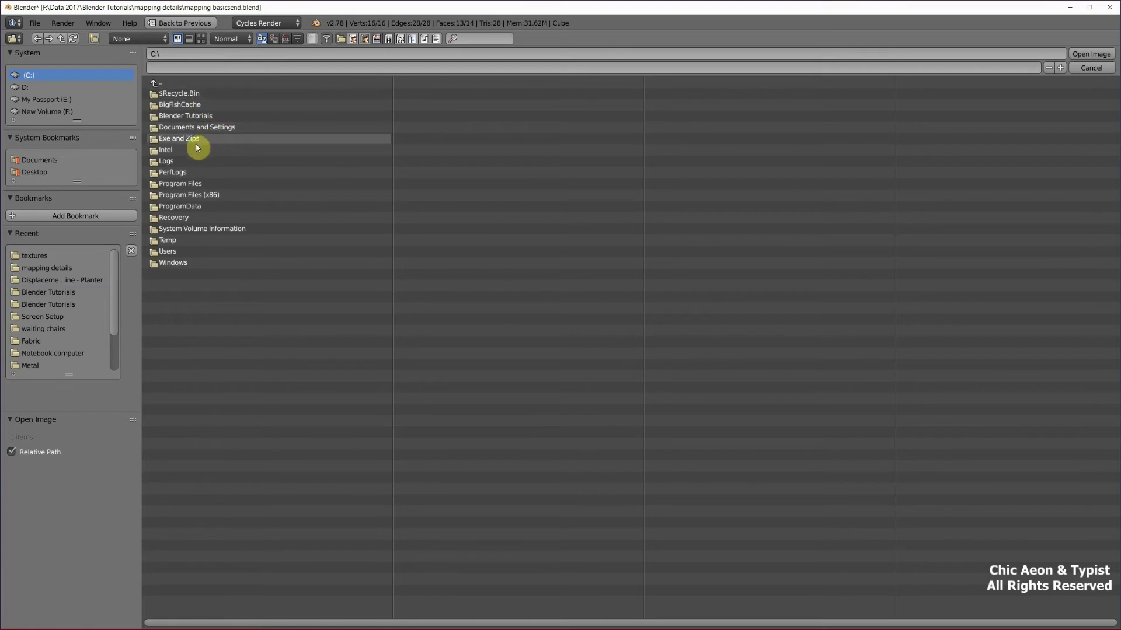
{"action": "left_click", "coordinate": [184, 116]}
{"action": "left_click", "coordinate": [172, 94]}
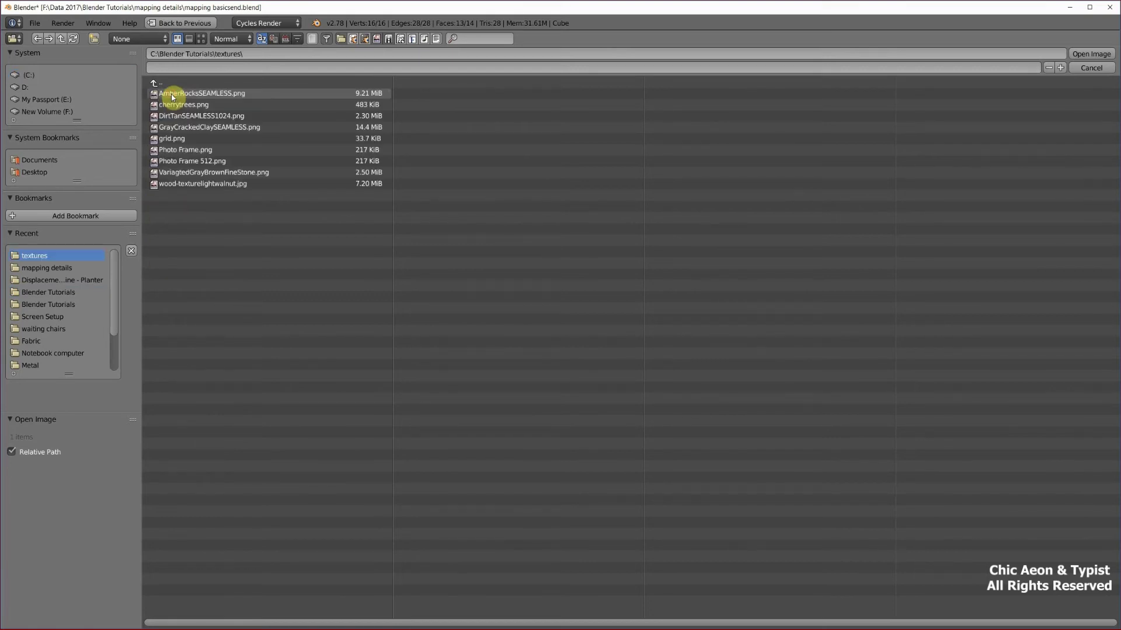
{"action": "left_click", "coordinate": [202, 38]}
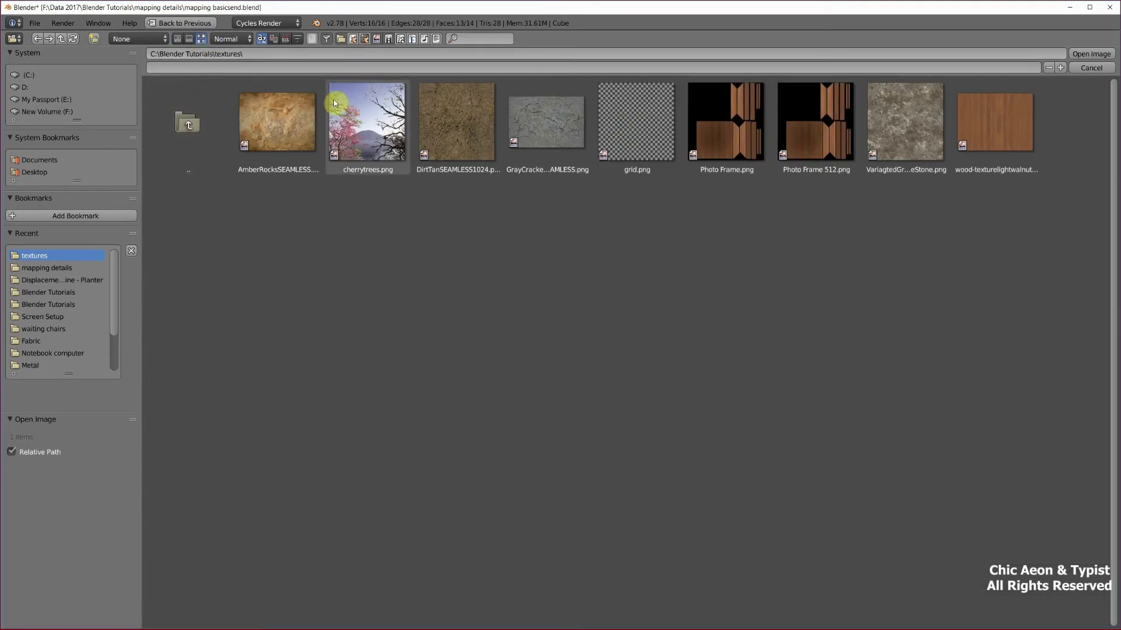
{"action": "left_click", "coordinate": [459, 124]}
{"action": "double_click", "coordinate": [459, 124]}
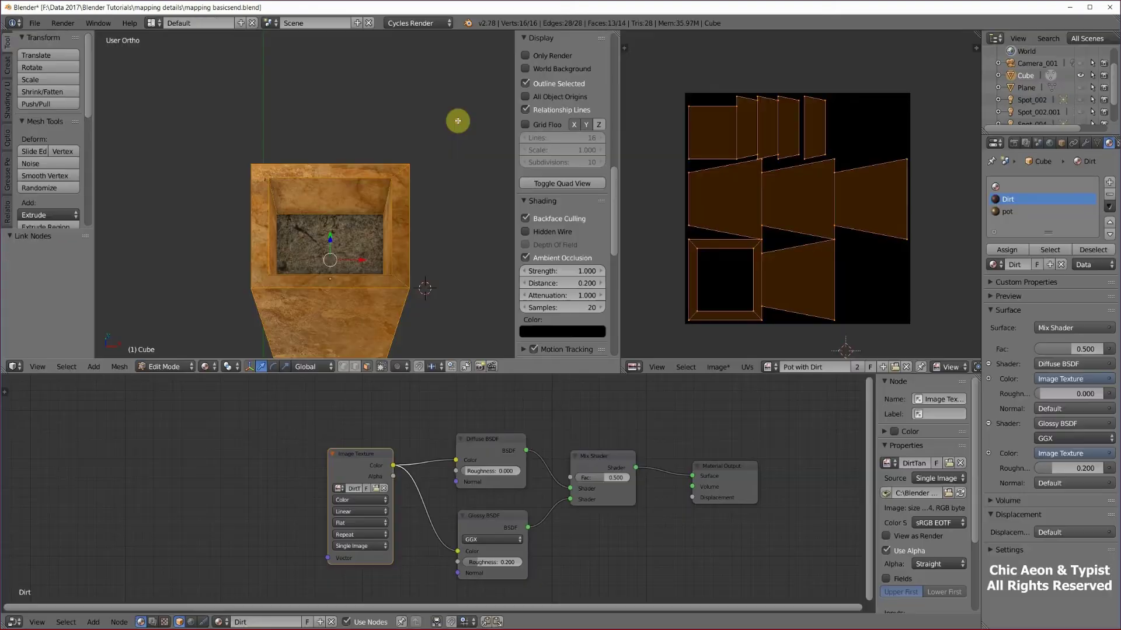
Add a Texture Coordinate node to the Dirt material, well ahead of the Image Texture node with a gap between them.
{"action": "scroll", "coordinate": [435, 252], "scroll_direction": "up", "scroll_amount": 3, "text": "shift"}
{"action": "middle_click_drag", "start_coordinate": [435, 279], "coordinate": [438, 205]}
{"action": "middle_click_drag", "start_coordinate": [354, 253], "coordinate": [352, 311]}
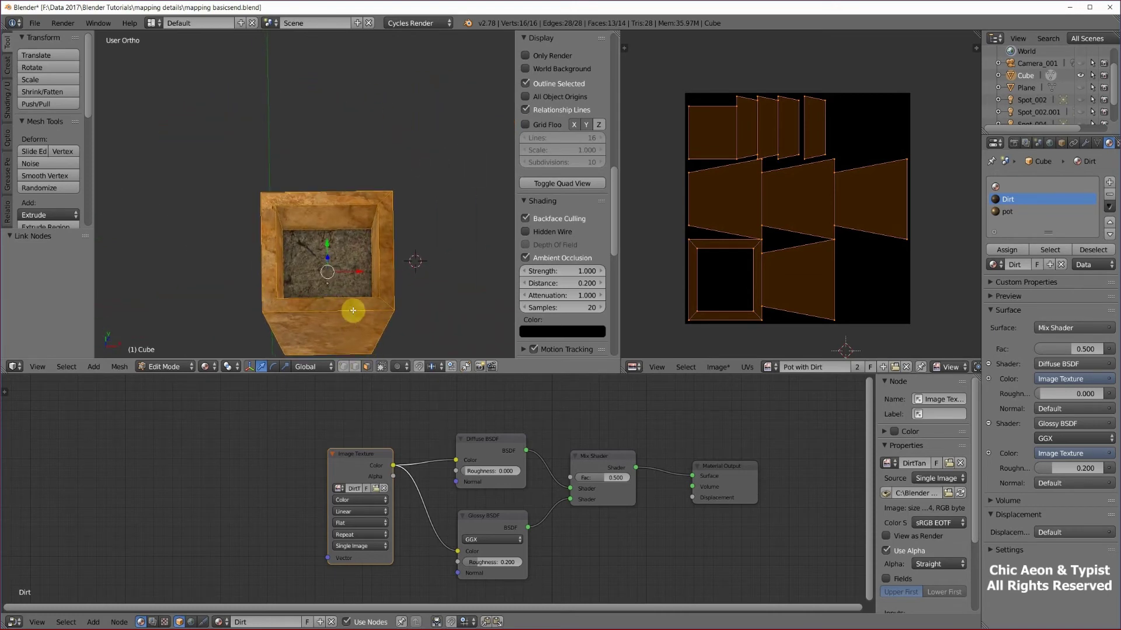
{"action": "middle_click_drag", "start_coordinate": [353, 311], "coordinate": [345, 243]}
{"action": "scroll", "coordinate": [353, 257], "scroll_direction": "up", "scroll_amount": 3}
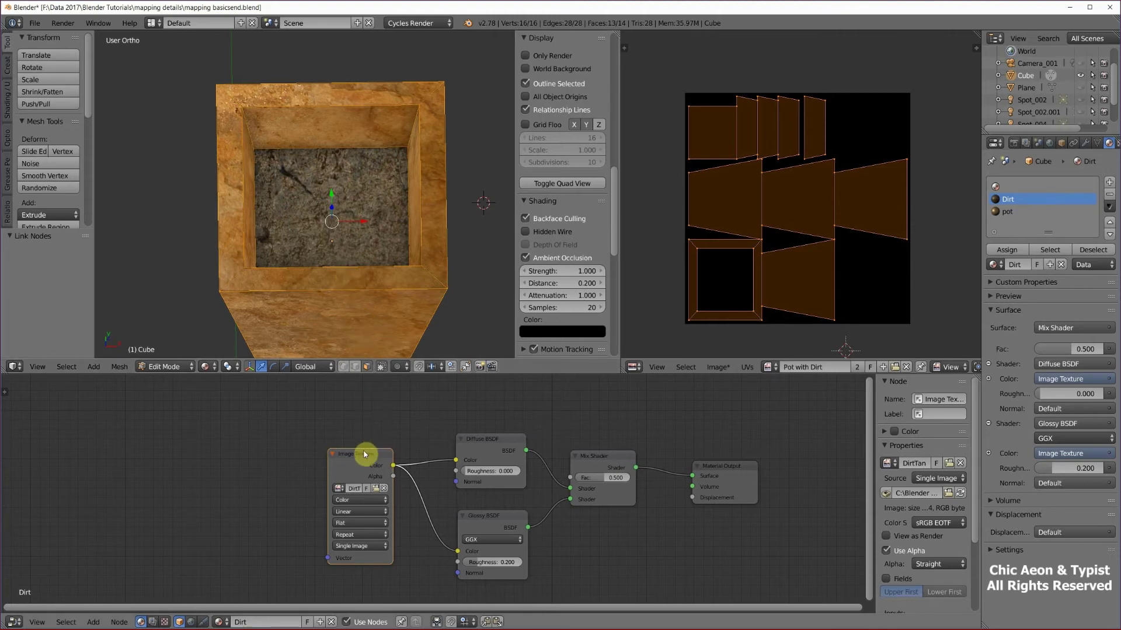
{"action": "left_click", "coordinate": [148, 573]}
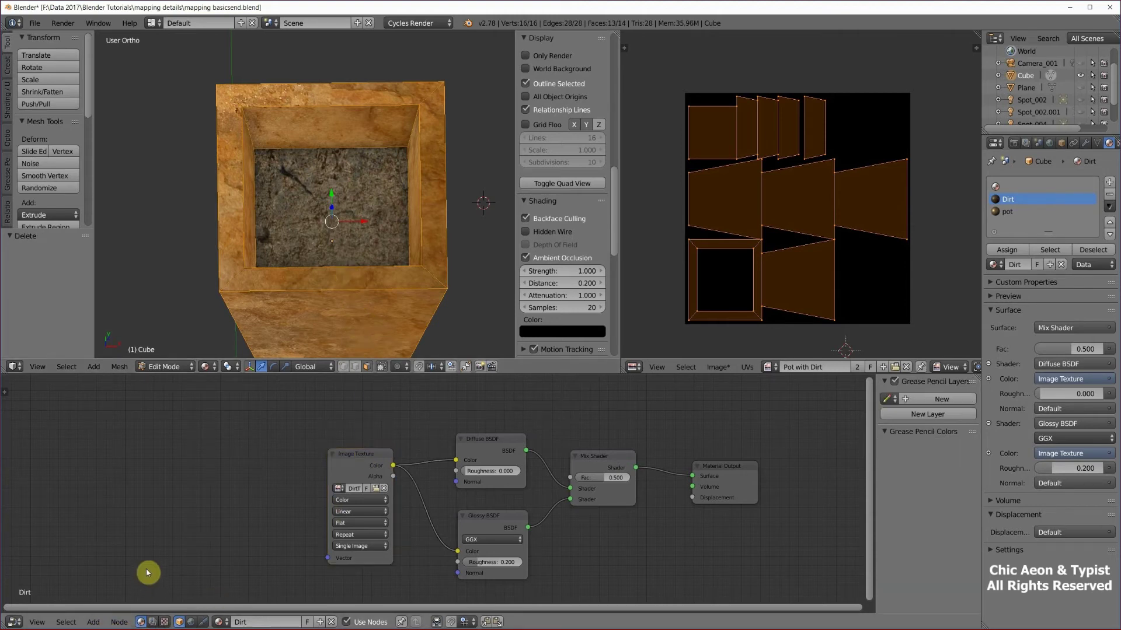
{"action": "left_click", "coordinate": [92, 622]}
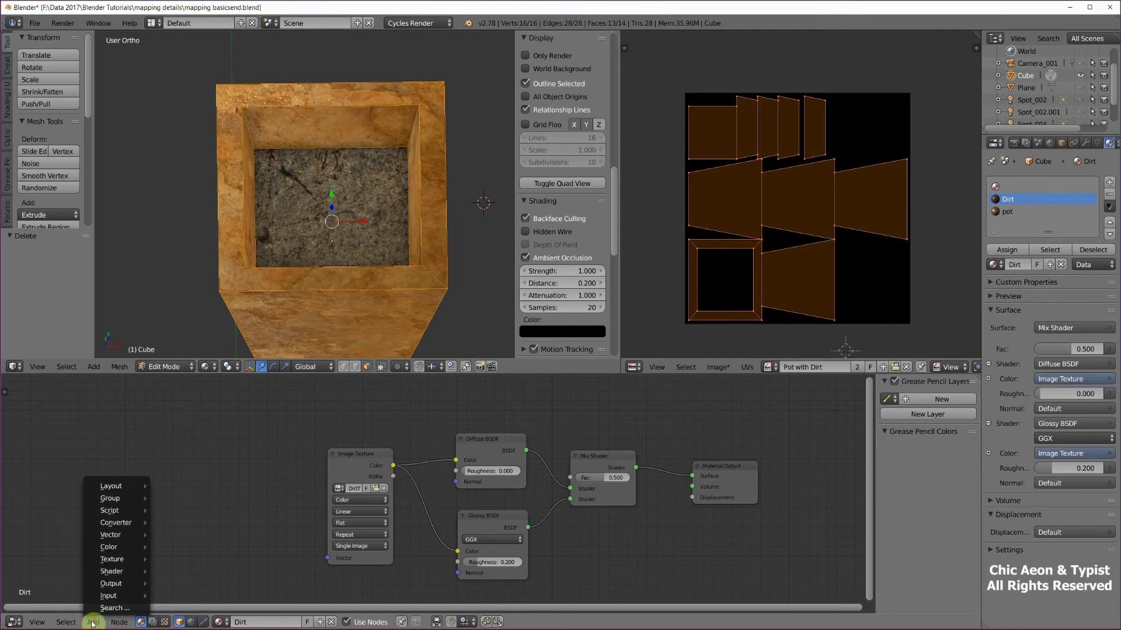
{"action": "mouse_move", "coordinate": [113, 602]}
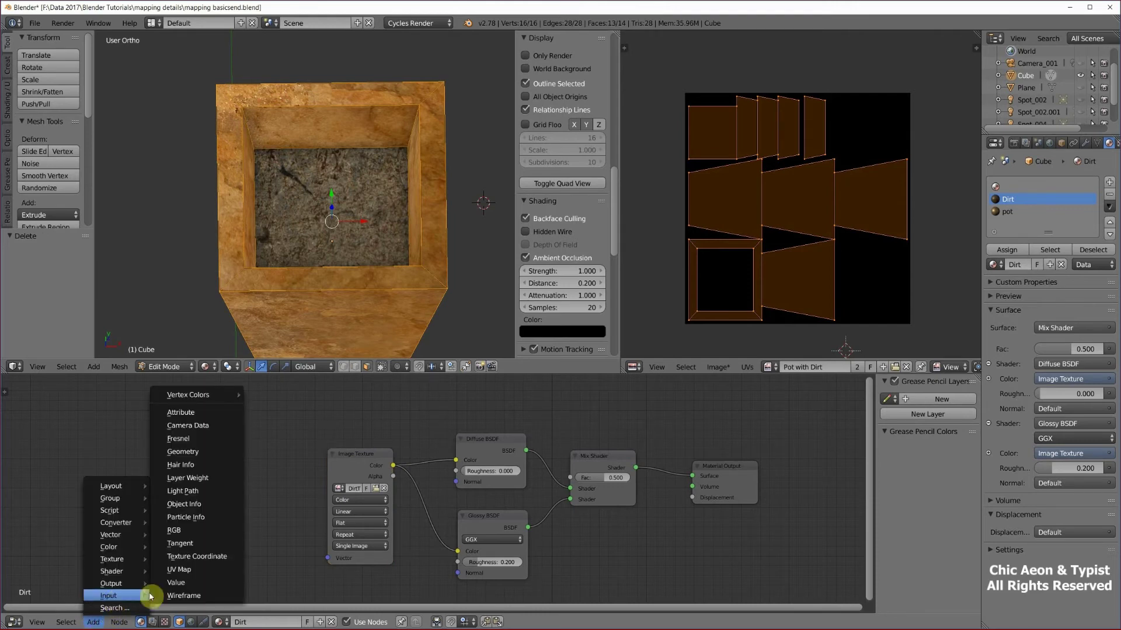
{"action": "left_click", "coordinate": [210, 558]}
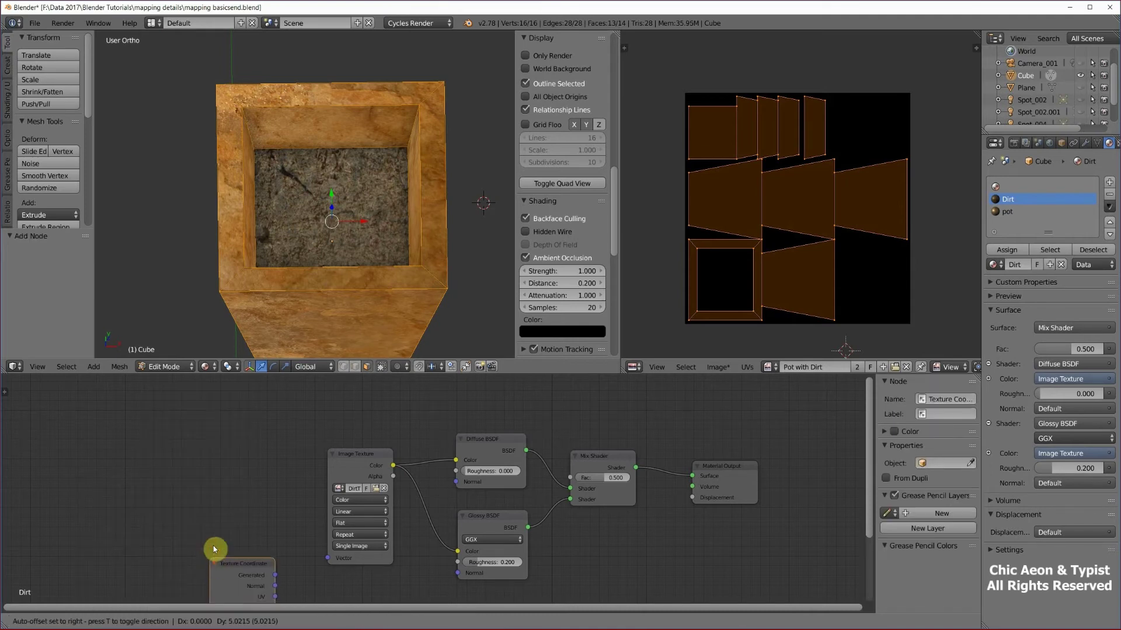
{"action": "left_click", "coordinate": [71, 442]}
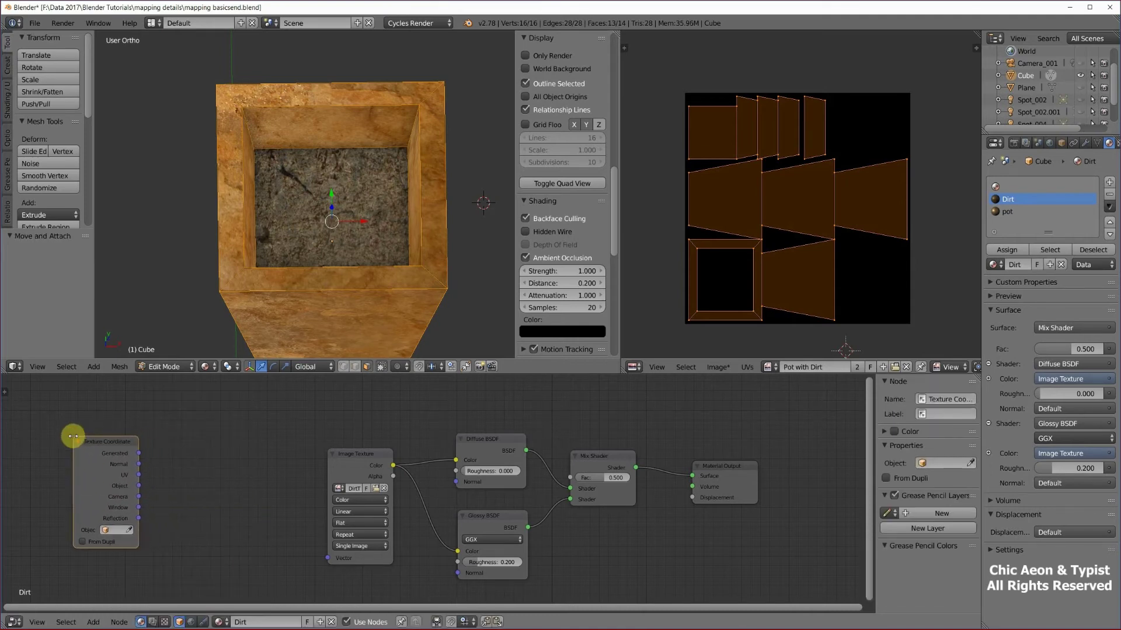
Add a Mapping node and place it between the Texture Coordinate and Image Texture nodes.
{"action": "left_click", "coordinate": [96, 623]}
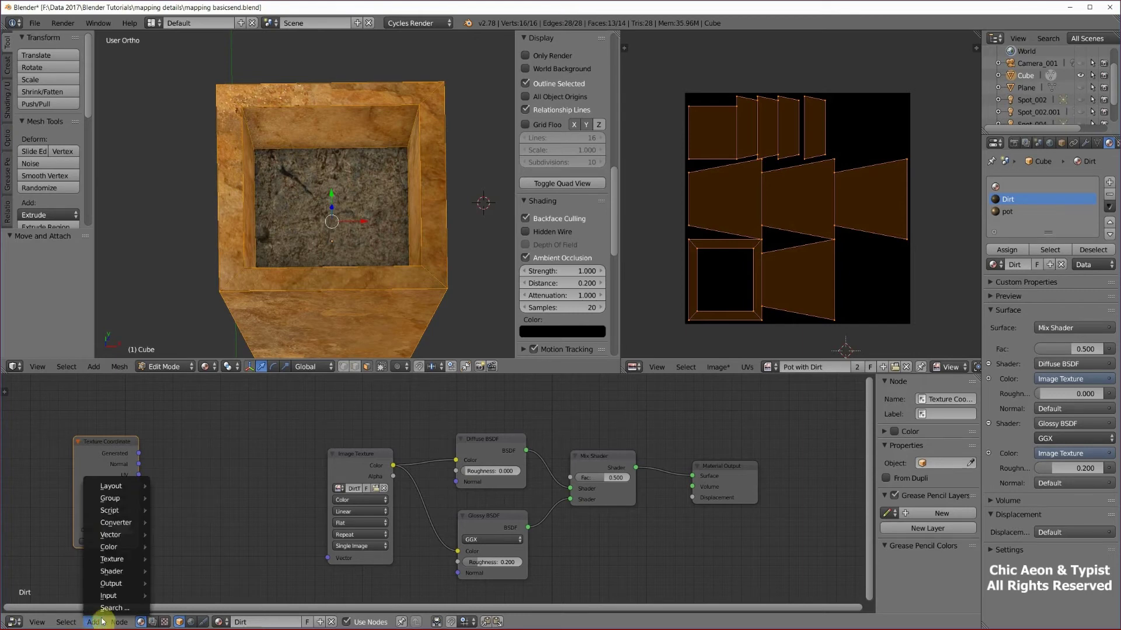
{"action": "mouse_move", "coordinate": [124, 537]}
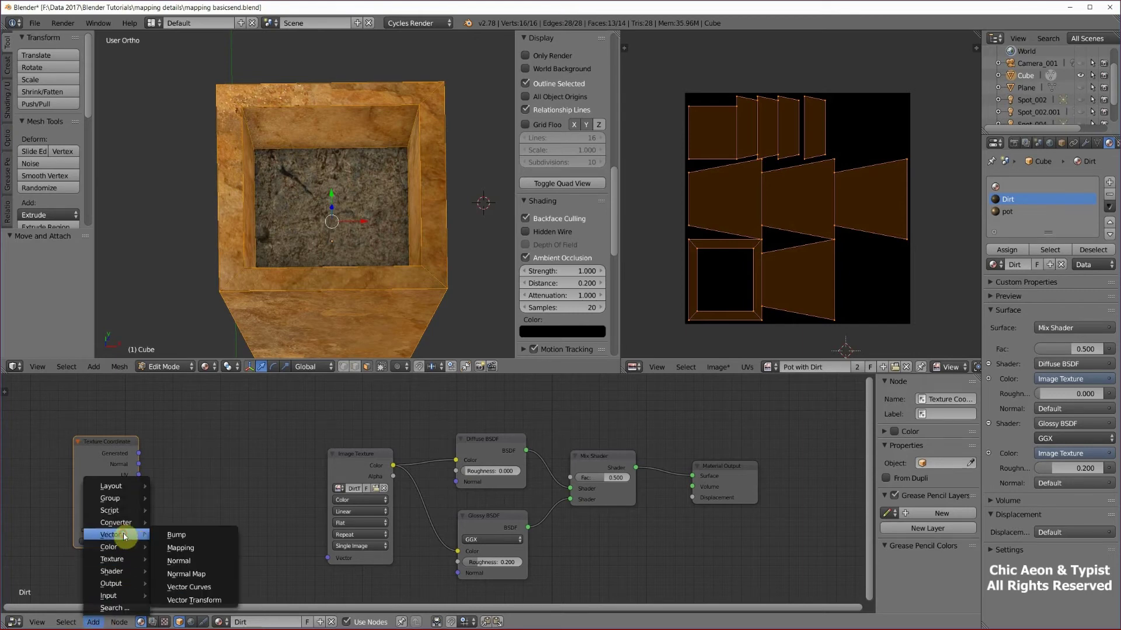
{"action": "left_click", "coordinate": [179, 548]}
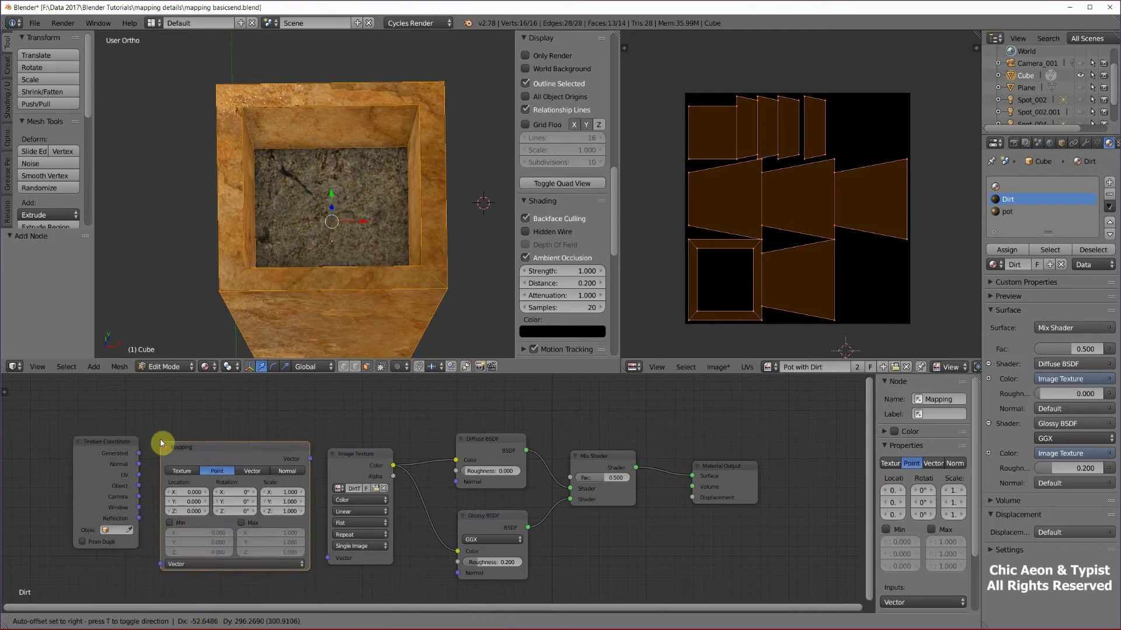
{"action": "left_click", "coordinate": [157, 442]}
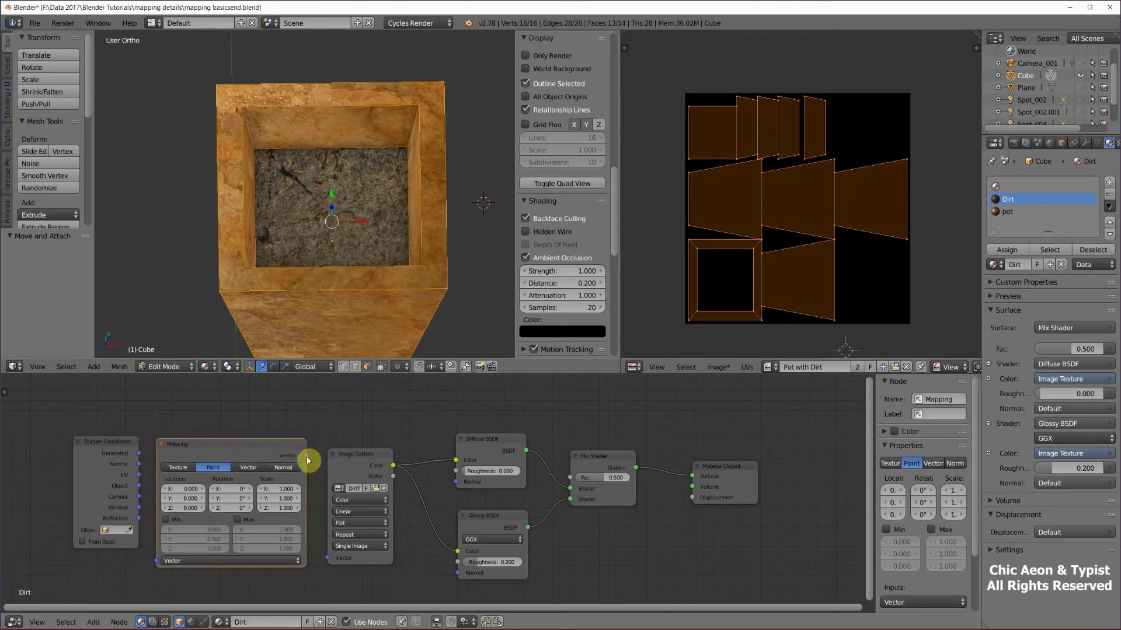
Link the Texture Coordinate's UV output through the Mapping node to the Image Texture, and set the mapping scale to 2 in X and Y.
{"action": "left_click_drag", "start_coordinate": [307, 456], "coordinate": [329, 561]}
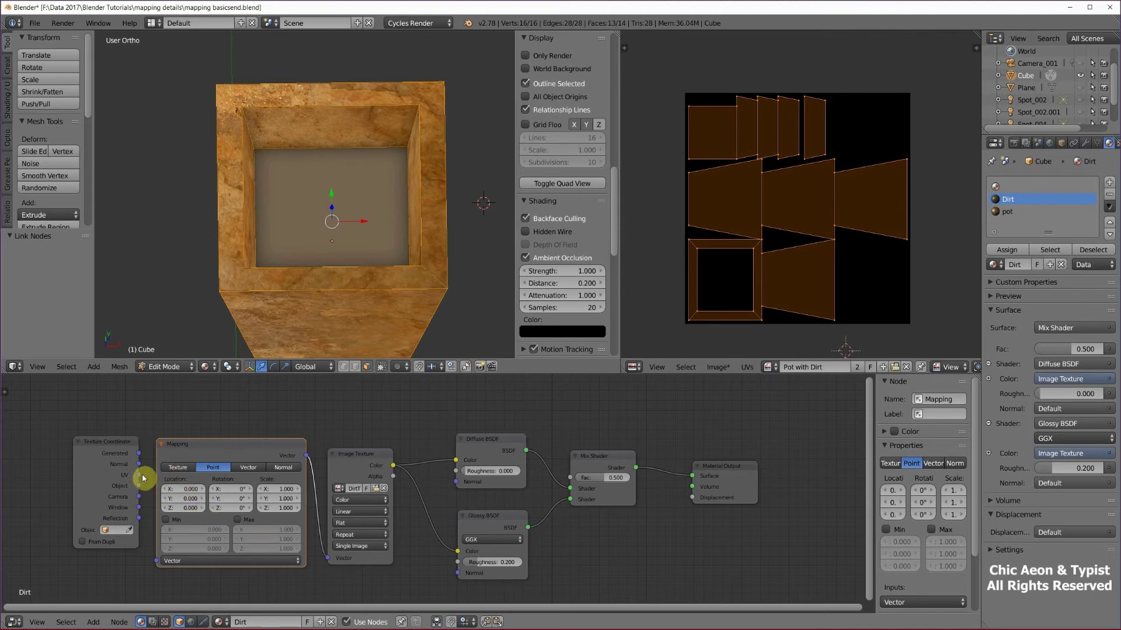
{"action": "left_click_drag", "start_coordinate": [139, 475], "coordinate": [159, 562]}
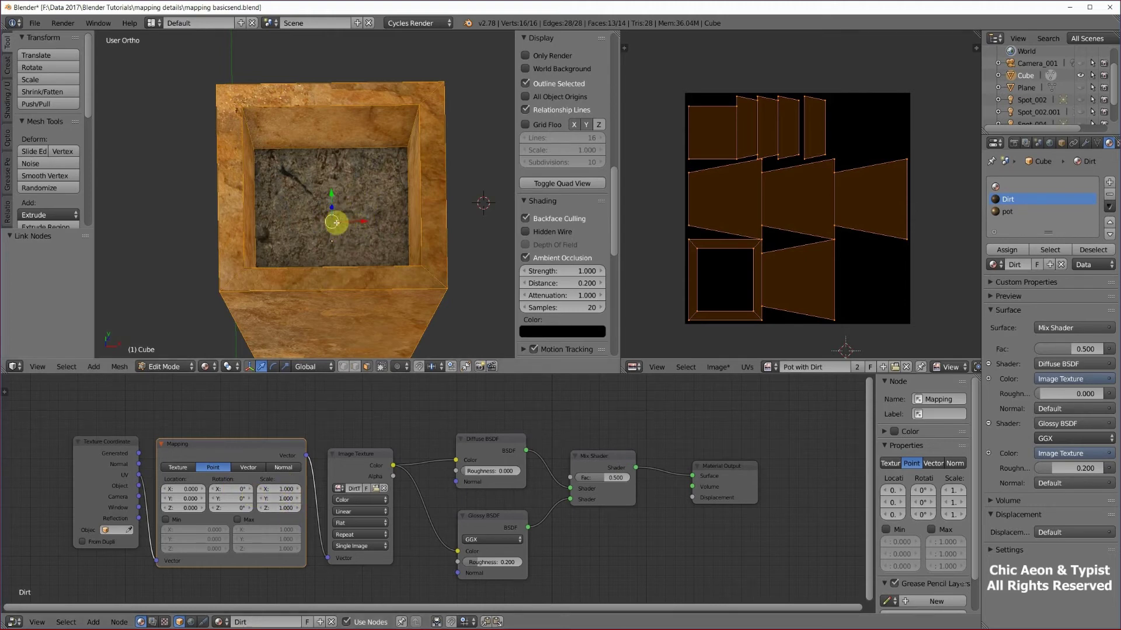
{"action": "left_click", "coordinate": [279, 489]}
{"action": "type", "text": "2"}
{"action": "key", "text": "Tab"}
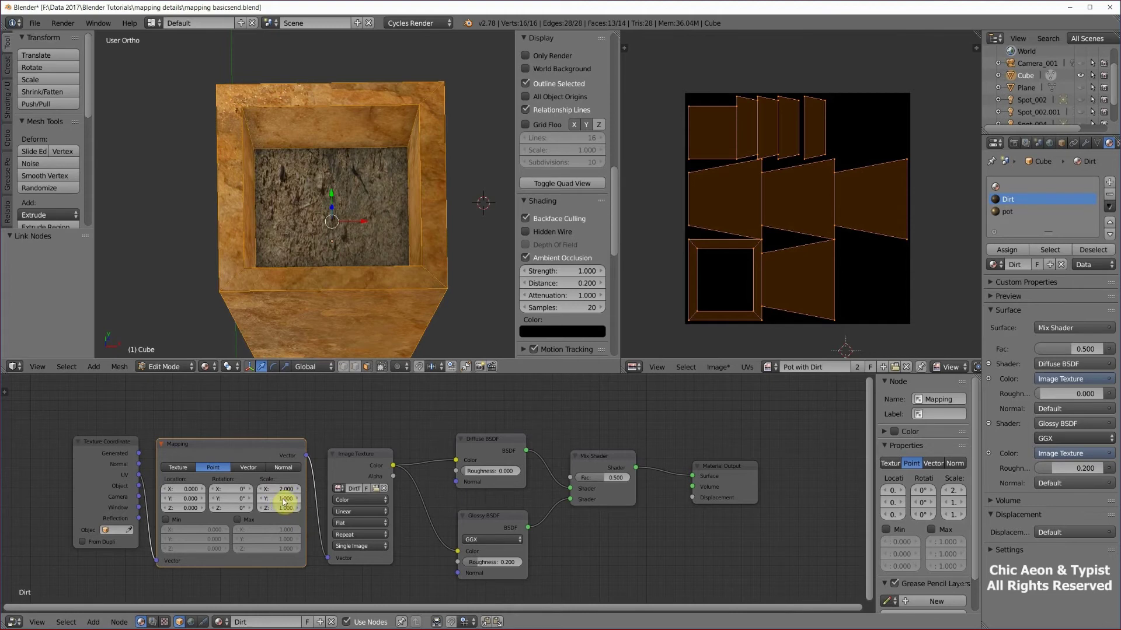
{"action": "type", "text": "2"}
{"action": "key", "text": "Return"}
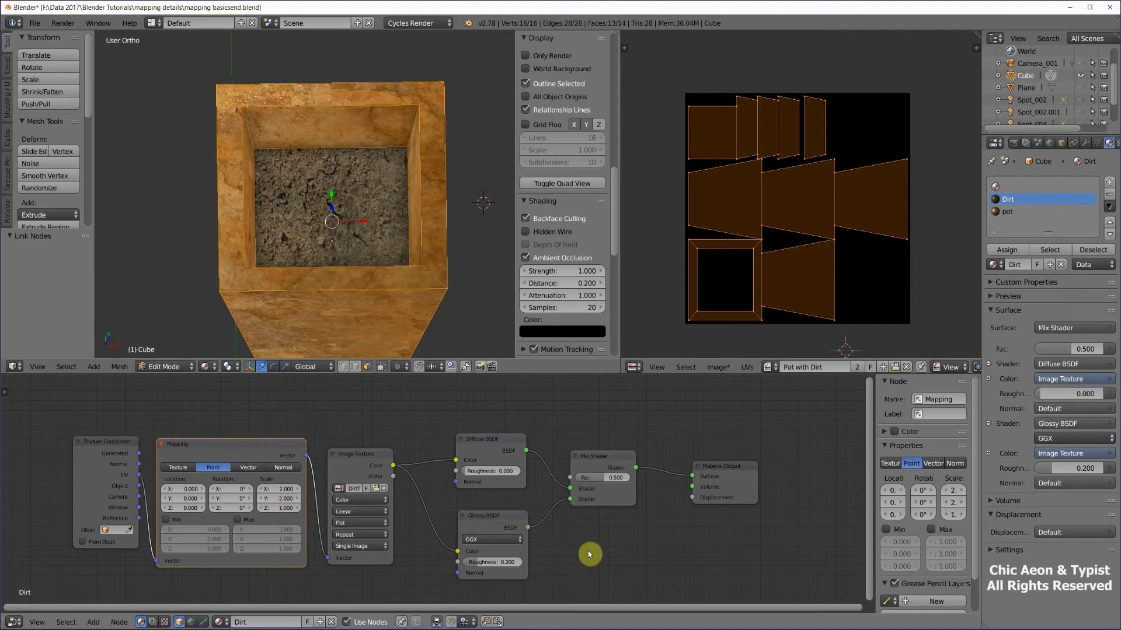
Add a separate, selected Image Texture node with the Pot with Dirt image to the Dirt material, ahead of the other nodes, and display the pot material.
{"action": "middle_click_drag", "start_coordinate": [590, 553], "coordinate": [671, 538]}
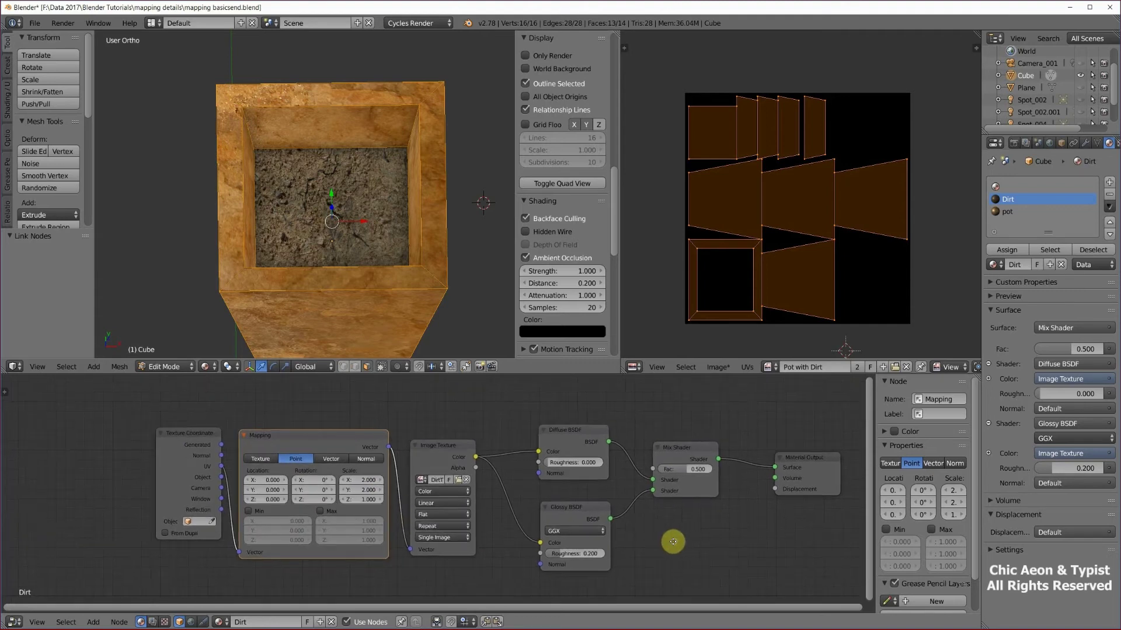
{"action": "left_click", "coordinate": [92, 623]}
{"action": "mouse_move", "coordinate": [114, 559]}
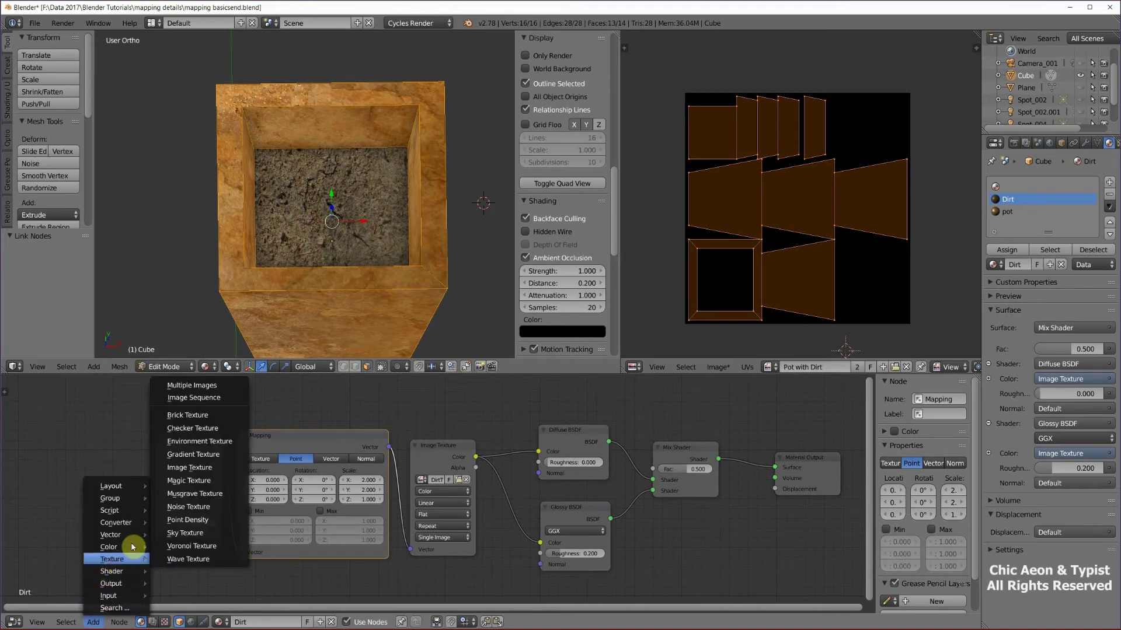
{"action": "left_click", "coordinate": [190, 468]}
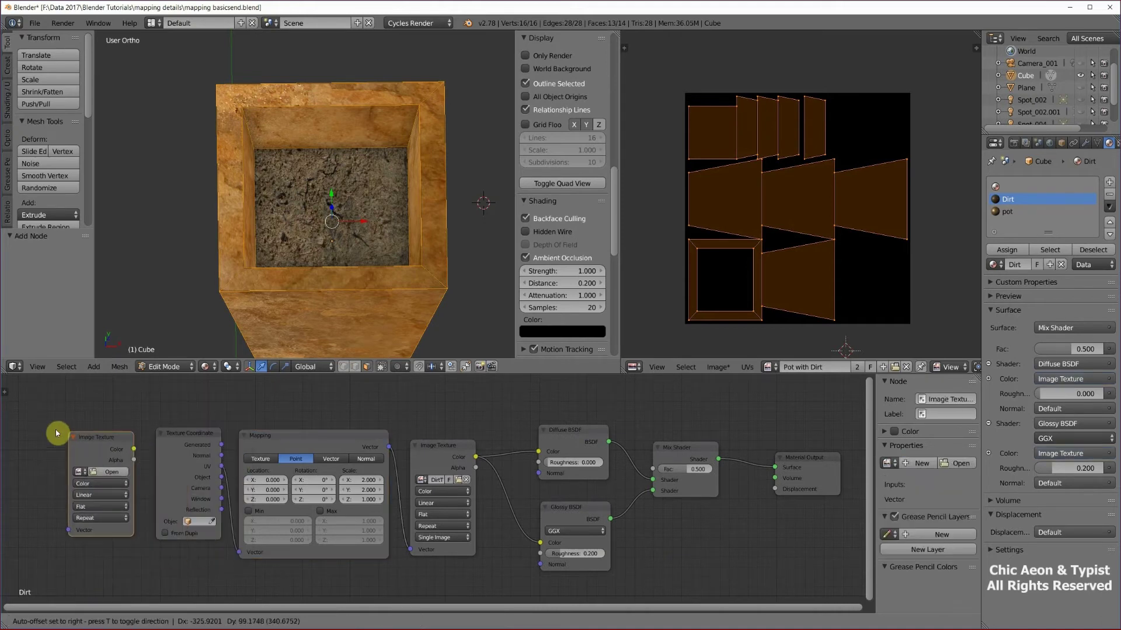
{"action": "left_click", "coordinate": [29, 428]}
{"action": "left_click", "coordinate": [45, 467]}
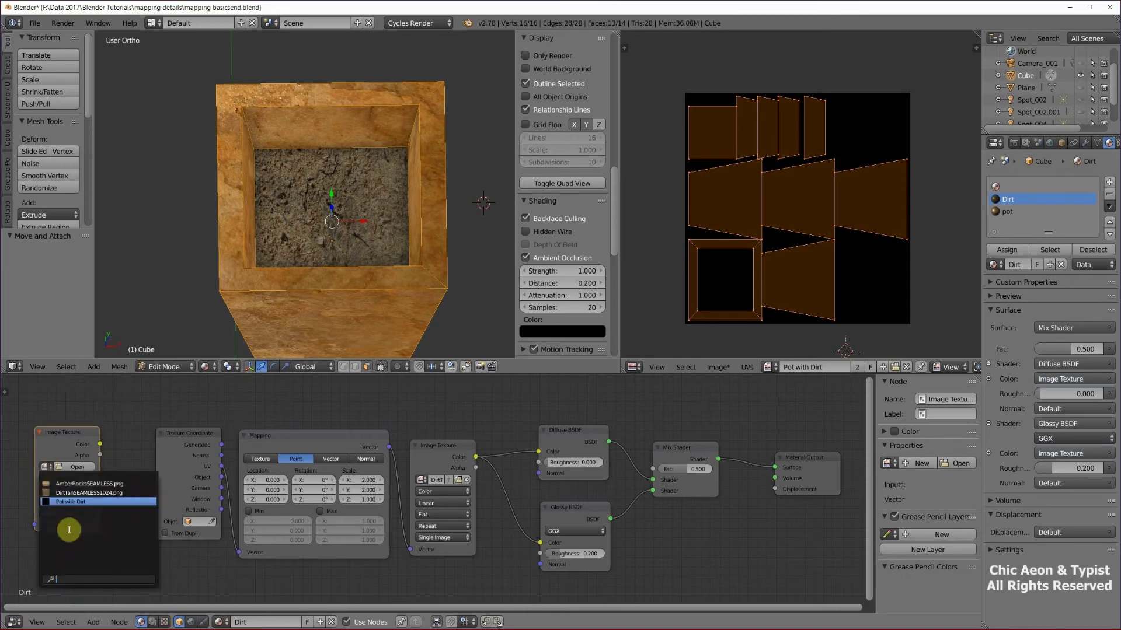
{"action": "left_click", "coordinate": [70, 501]}
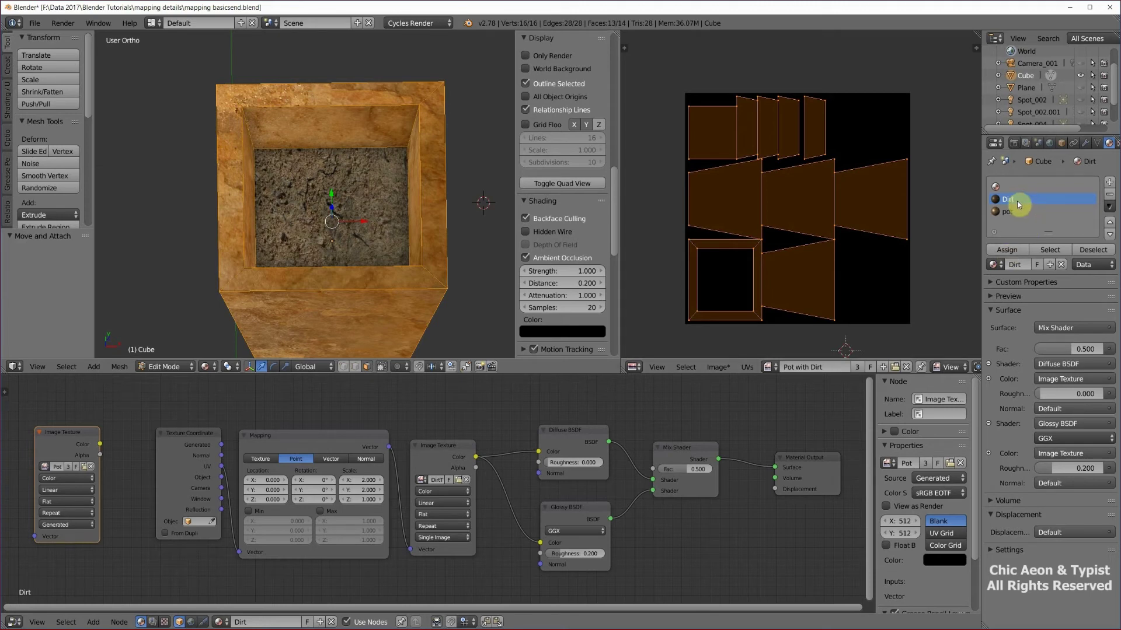
{"action": "left_click", "coordinate": [75, 435]}
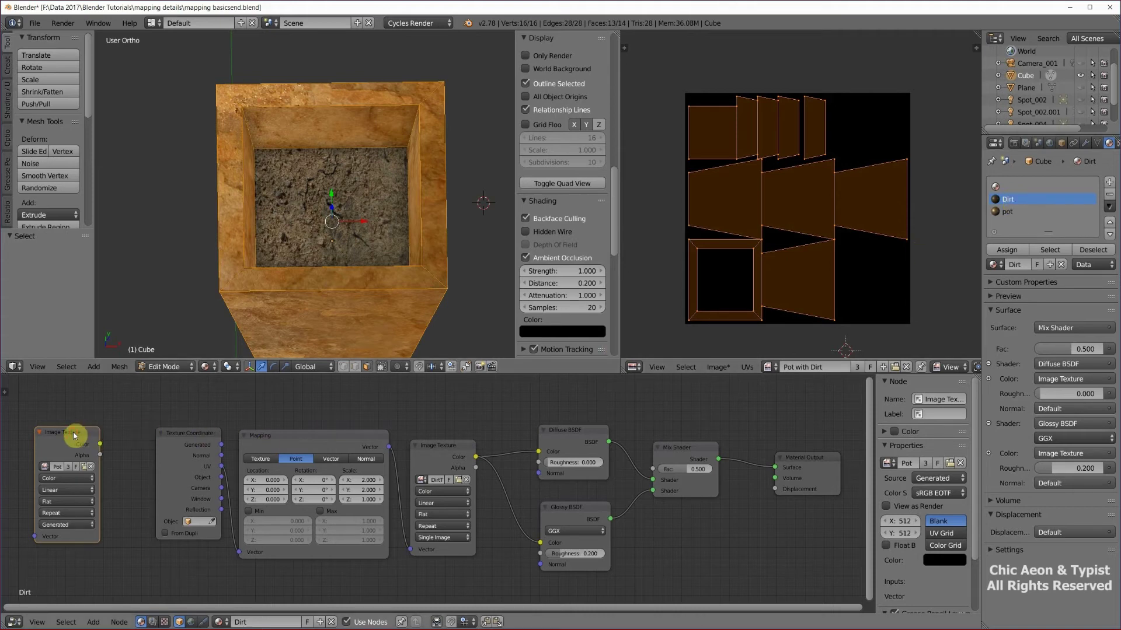
{"action": "left_click", "coordinate": [1007, 211]}
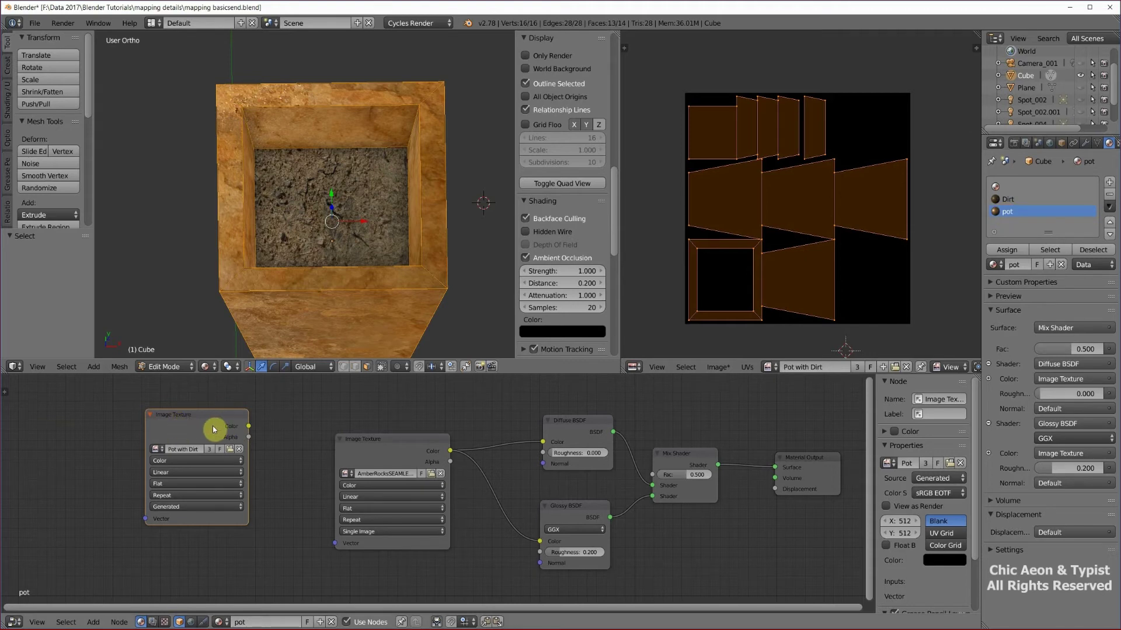
Enlarge the 3D view and the object list, and make the Plane, the Spot lamps and the Sun lamp visible around the planter.
{"action": "left_click_drag", "start_coordinate": [517, 376], "coordinate": [520, 544]}
{"action": "middle_click_drag", "start_coordinate": [448, 475], "coordinate": [445, 435]}
{"action": "scroll", "coordinate": [446, 433], "scroll_direction": "down", "scroll_amount": 5}
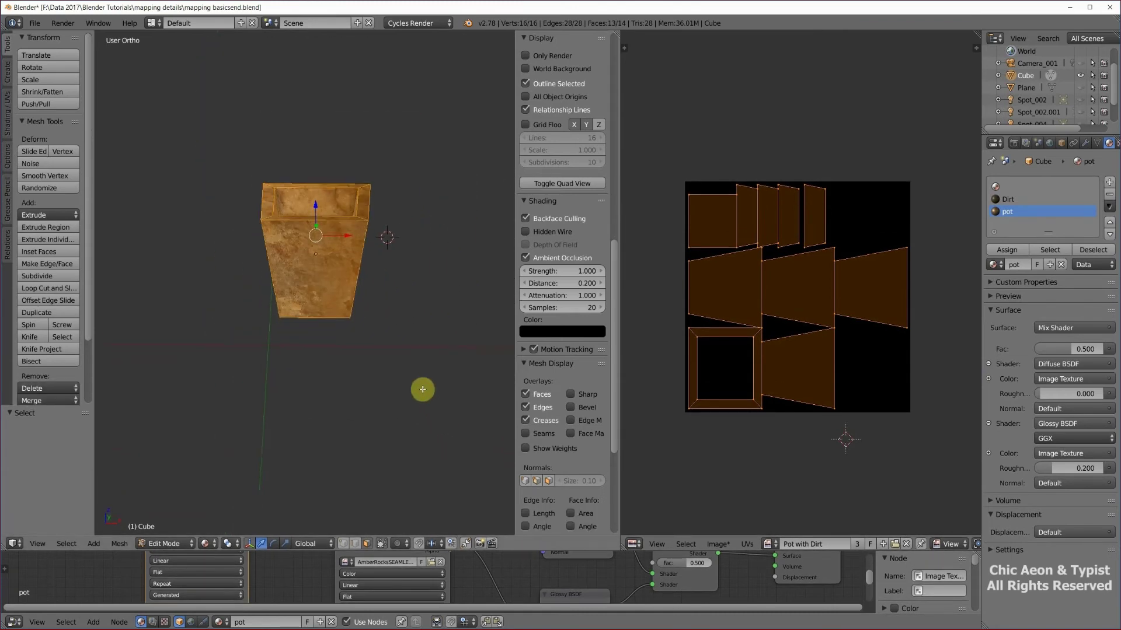
{"action": "middle_click_drag", "start_coordinate": [424, 382], "coordinate": [424, 381]}
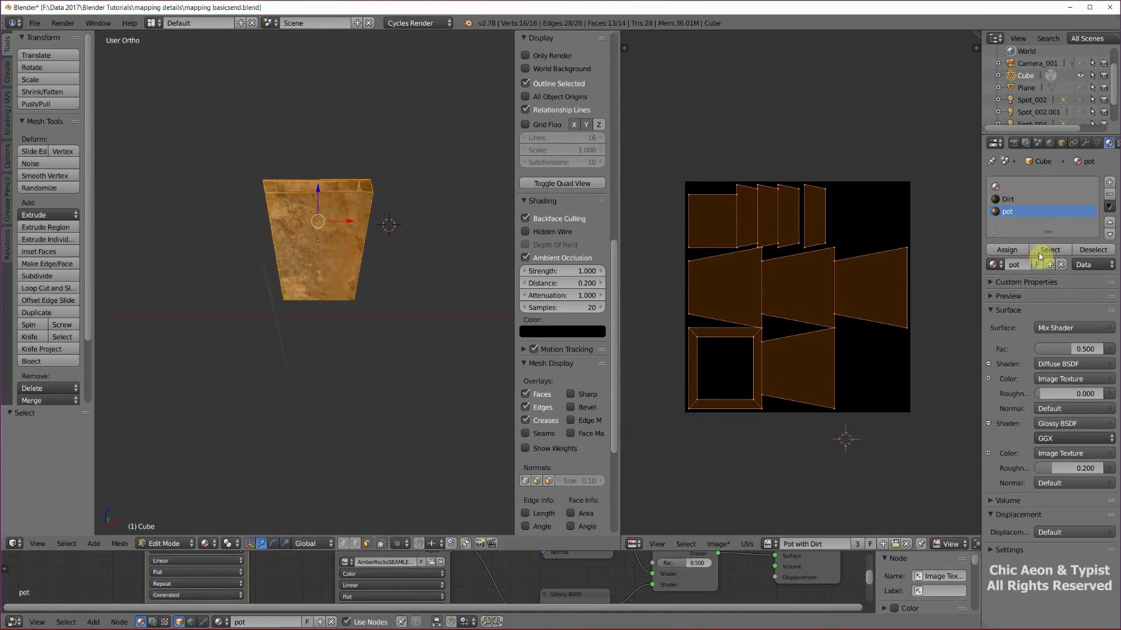
{"action": "left_click_drag", "start_coordinate": [1087, 135], "coordinate": [1088, 200]}
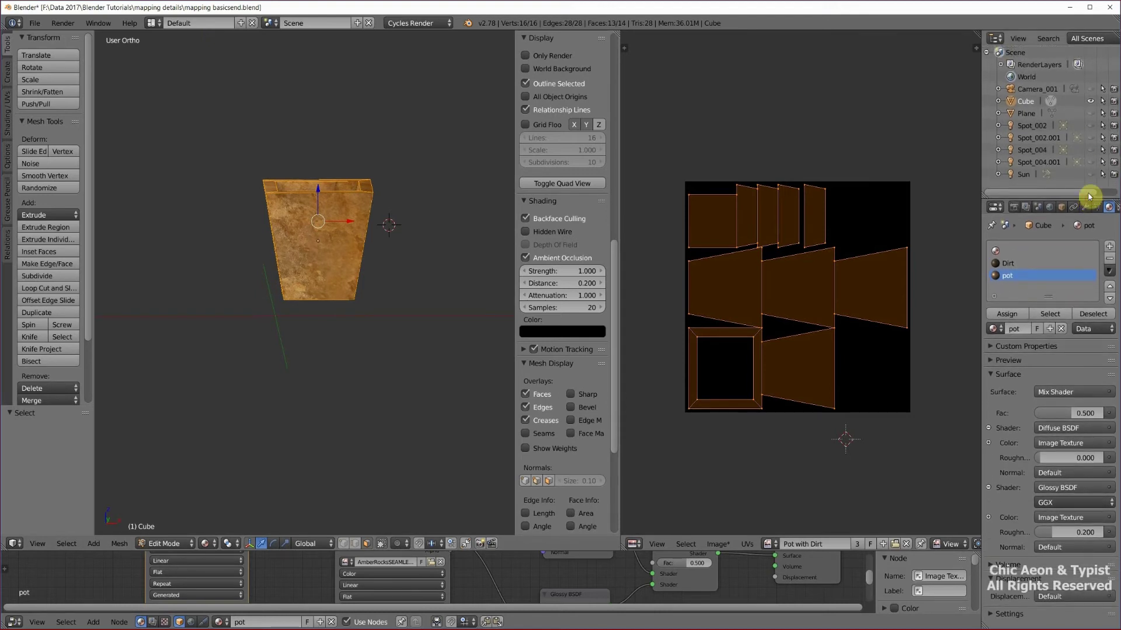
{"action": "left_click_drag", "start_coordinate": [1093, 175], "coordinate": [1093, 121]}
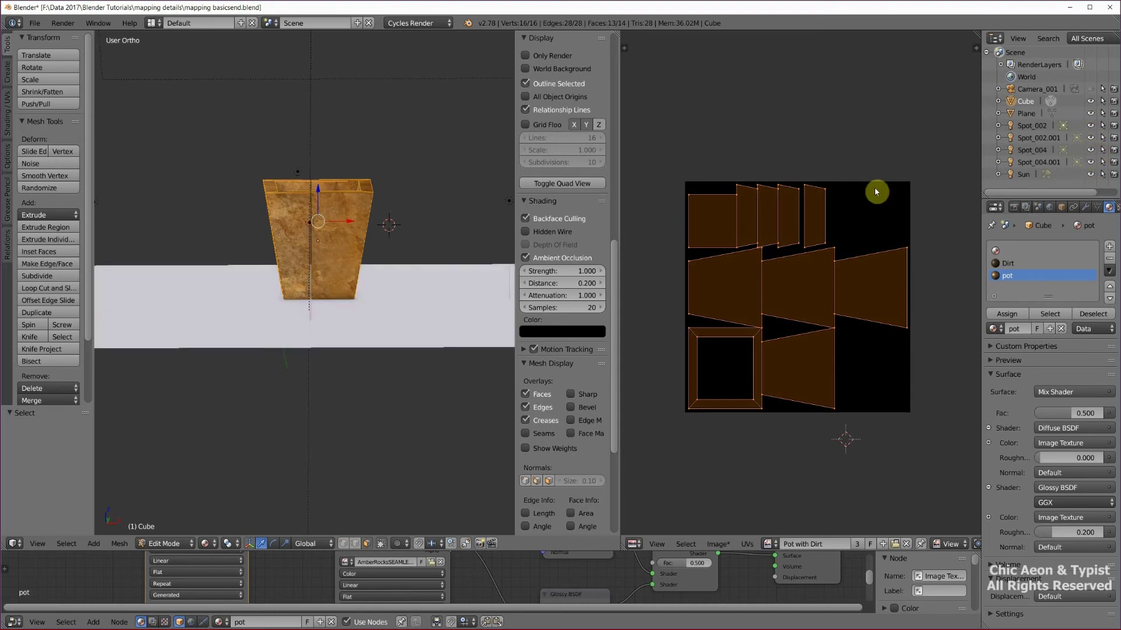
{"action": "scroll", "coordinate": [426, 275], "scroll_direction": "down", "scroll_amount": 4}
{"action": "middle_click_drag", "start_coordinate": [378, 282], "coordinate": [467, 299]}
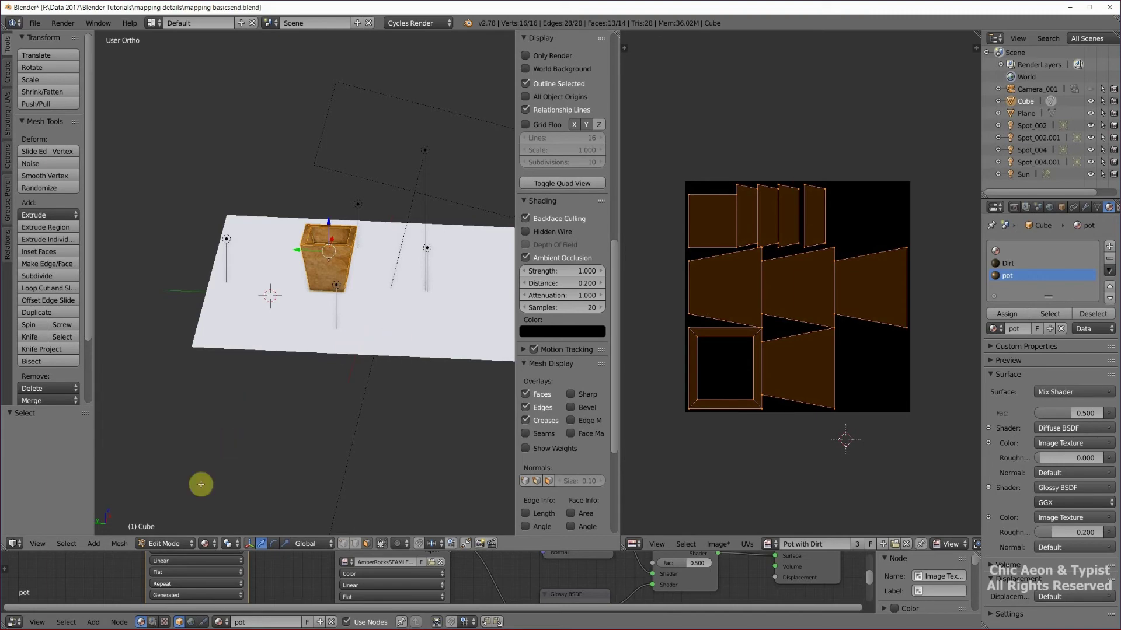
Switch to Object Mode, select the planter, and bring its transform and dimension properties into view.
{"action": "left_click", "coordinate": [177, 544]}
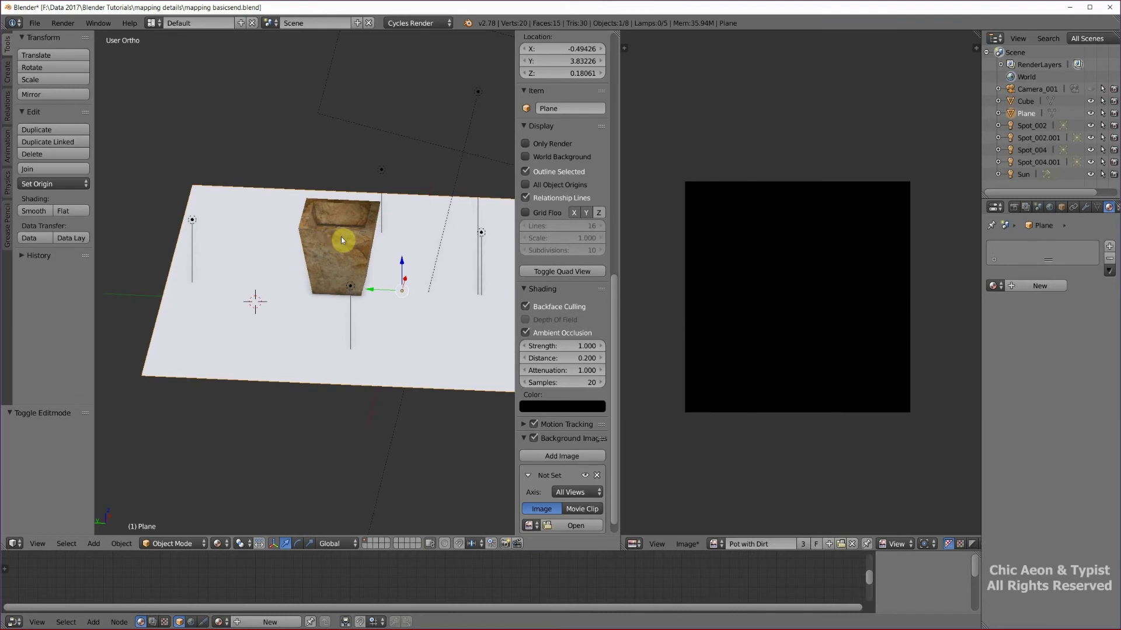
{"action": "right_click", "coordinate": [341, 237]}
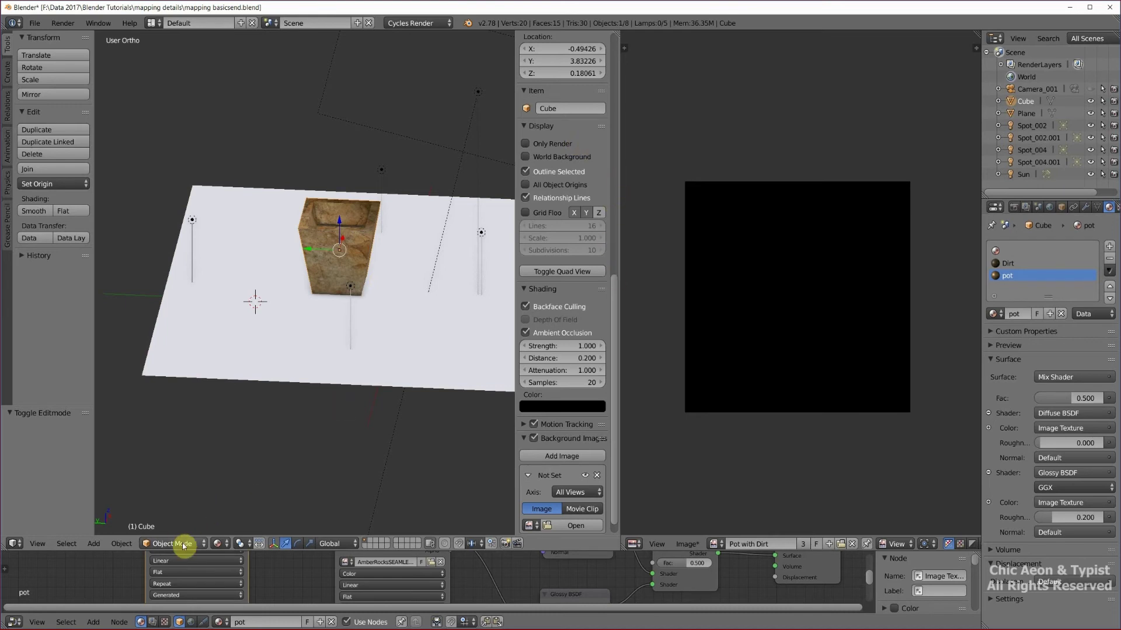
{"action": "left_click_drag", "start_coordinate": [613, 320], "coordinate": [645, 74]}
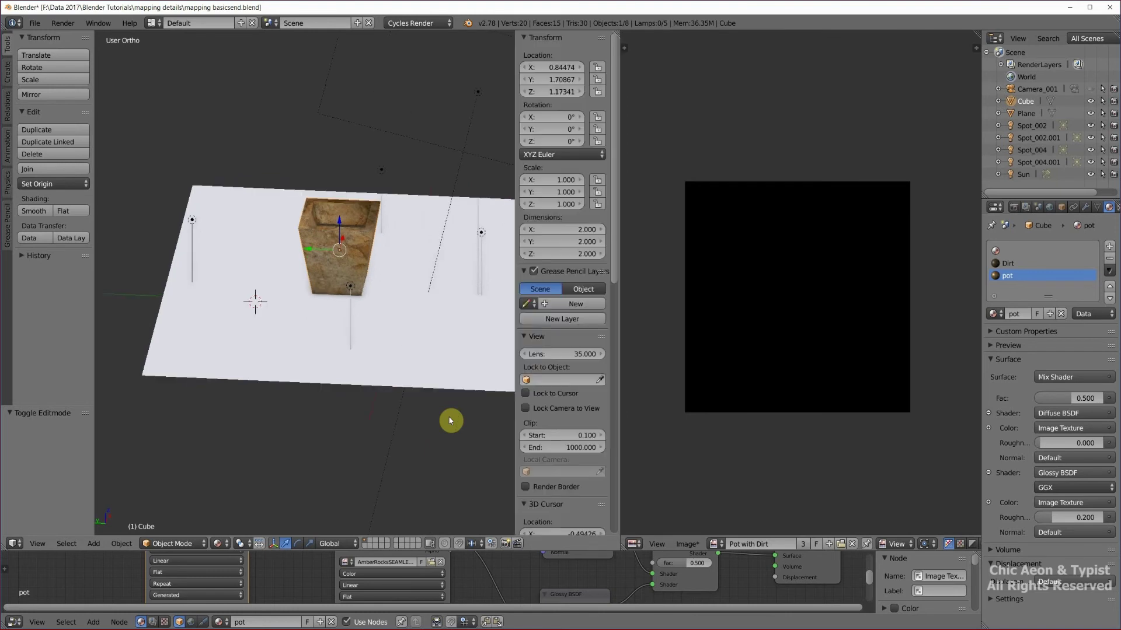
{"action": "key", "text": "n"}
{"action": "key", "text": "n"}
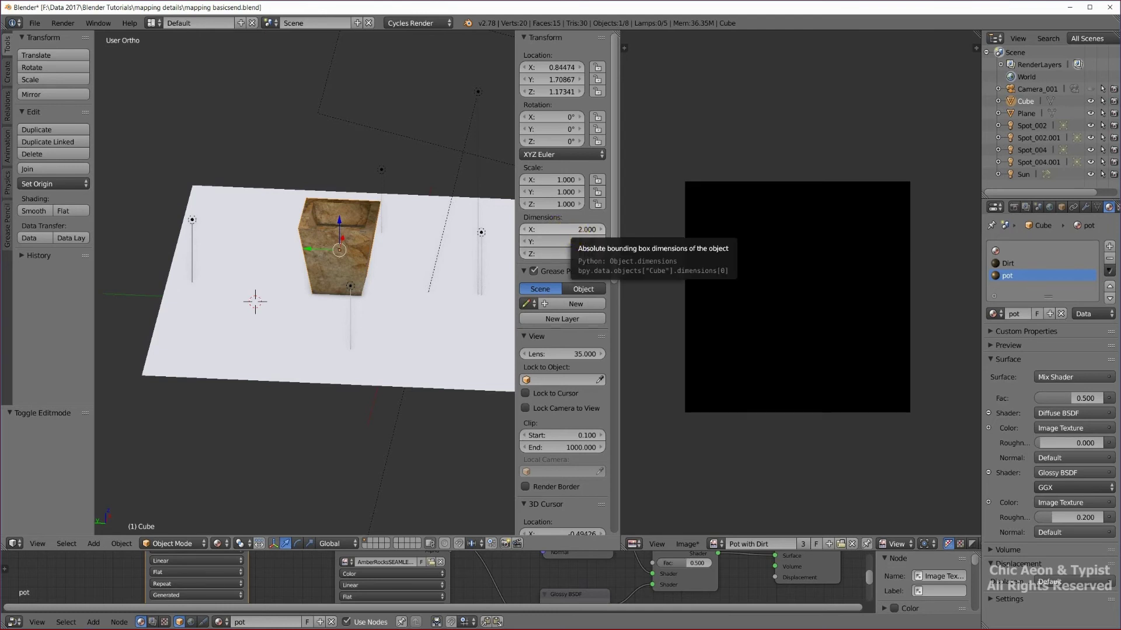
Set the planter's X, Y and Z dimensions to 0.6 each and frame the view on it.
{"action": "left_click", "coordinate": [574, 230]}
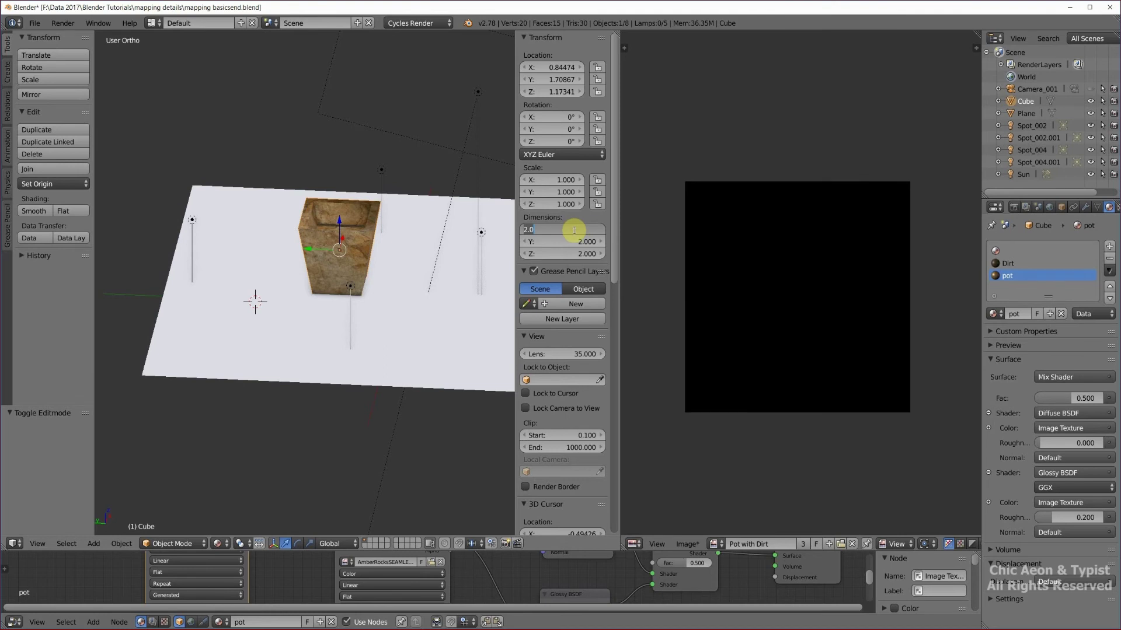
{"action": "key", "text": "BackSpace"}
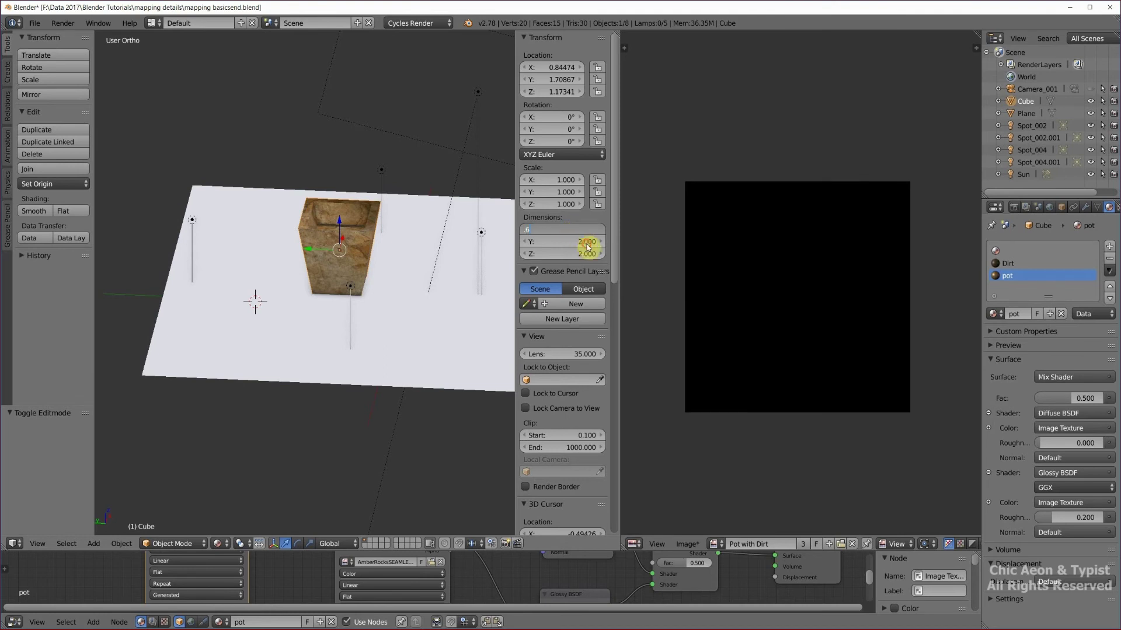
{"action": "type", "text": ".6"}
{"action": "key", "text": "Tab"}
{"action": "type", "text": ".6"}
{"action": "key", "text": "Tab"}
{"action": "key", "text": "BackSpace"}
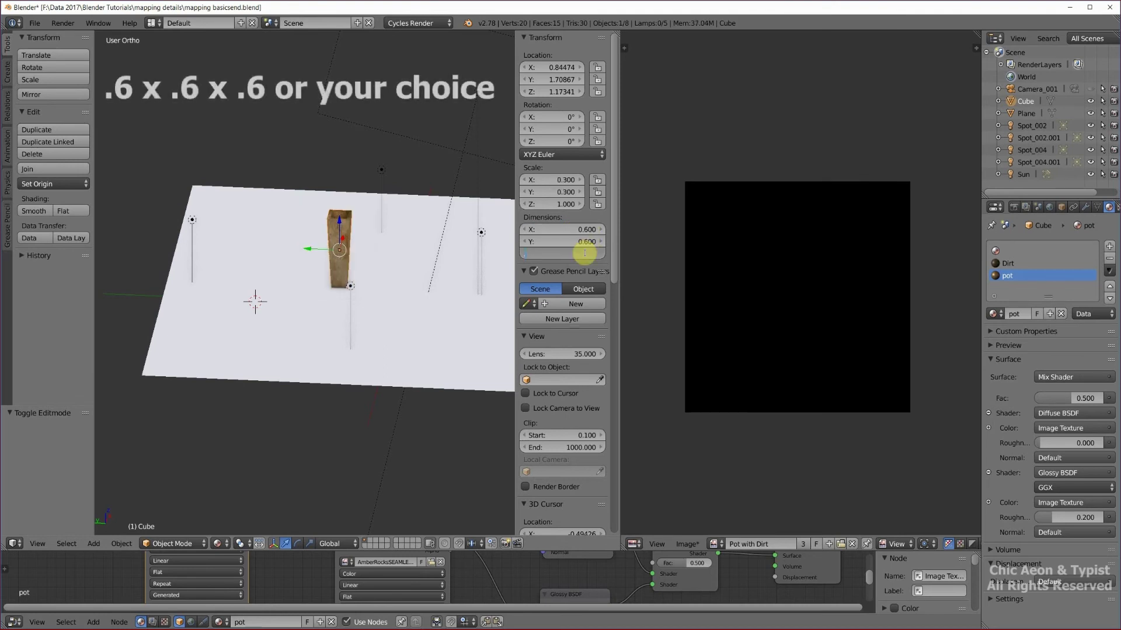
{"action": "type", "text": ".6"}
{"action": "key", "text": "Return"}
{"action": "key", "text": "KP_Decimal"}
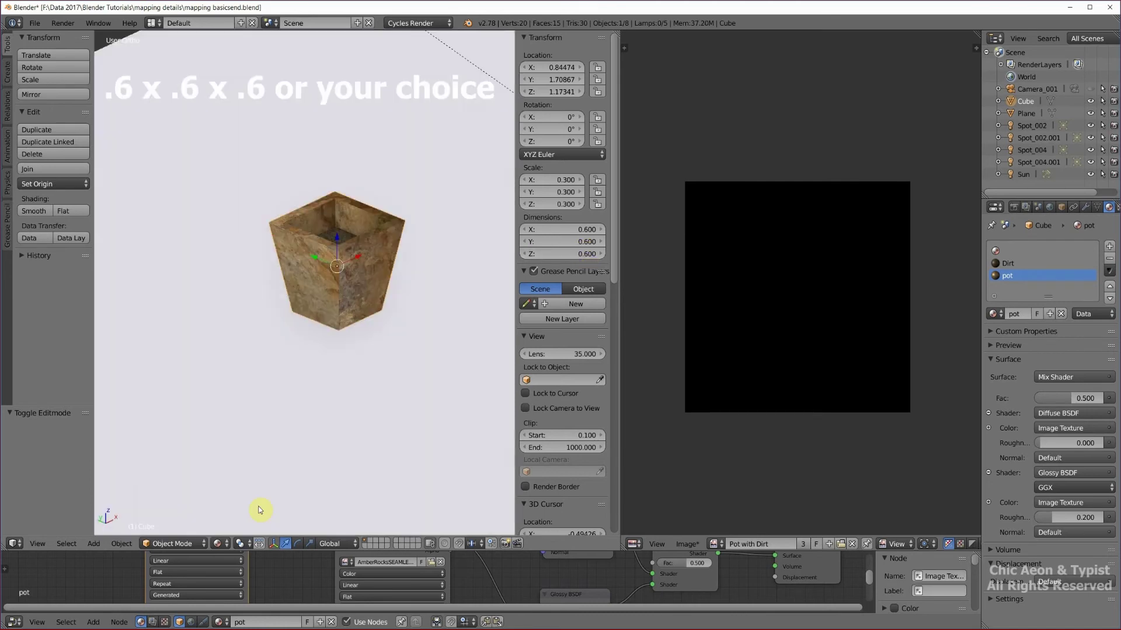
Preview the planter and plane in Rendered viewport shading from several angles, returning to Material shading when done.
{"action": "left_click", "coordinate": [218, 543]}
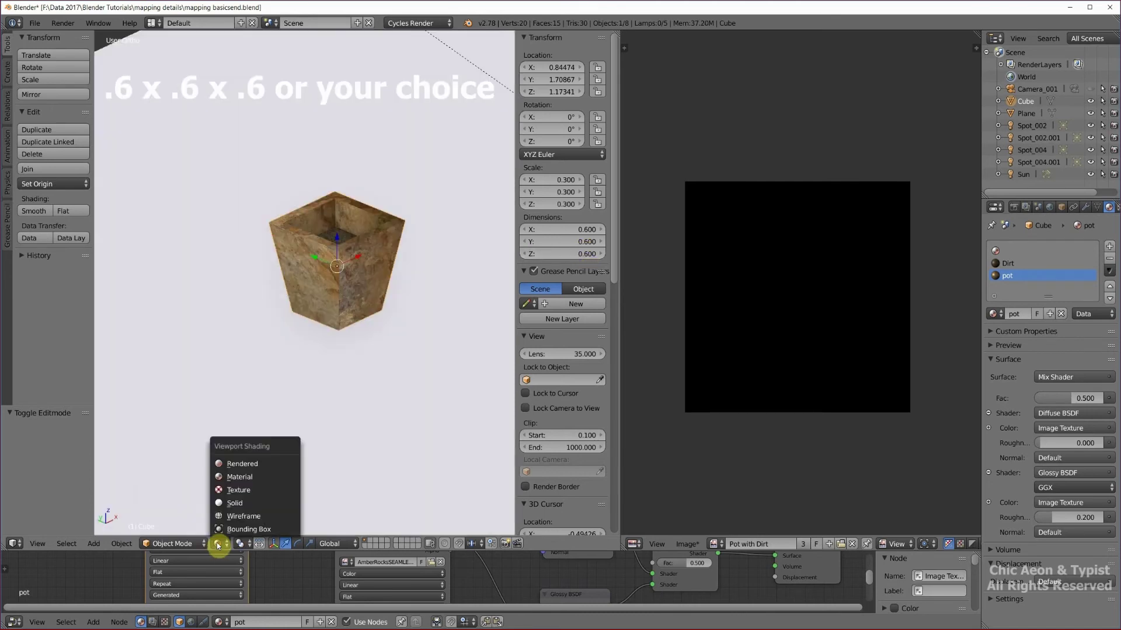
{"action": "left_click", "coordinate": [242, 465]}
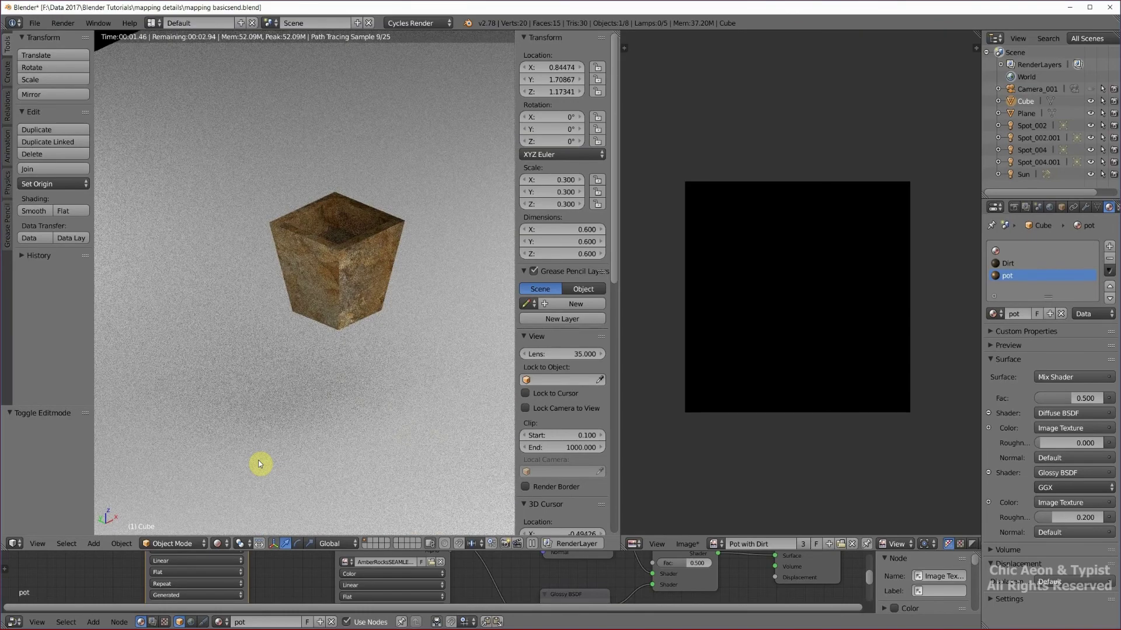
{"action": "middle_click_drag", "start_coordinate": [268, 458], "coordinate": [351, 388]}
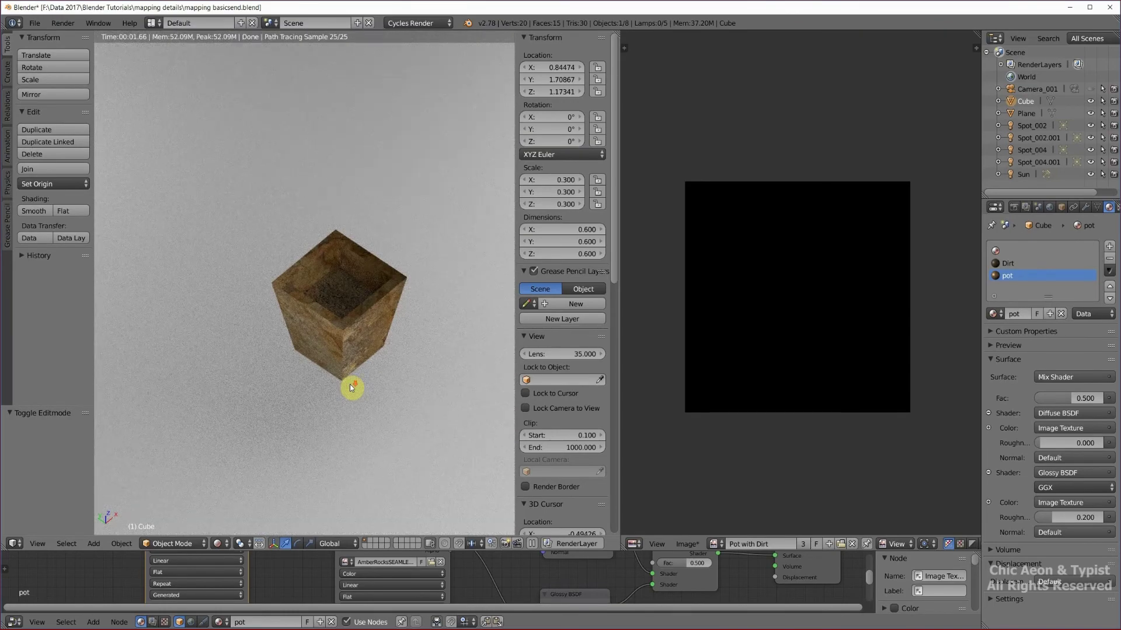
{"action": "scroll", "coordinate": [349, 384], "scroll_direction": "down", "scroll_amount": 2}
{"action": "middle_click_drag", "start_coordinate": [350, 391], "coordinate": [370, 362]}
{"action": "left_click", "coordinate": [219, 544]}
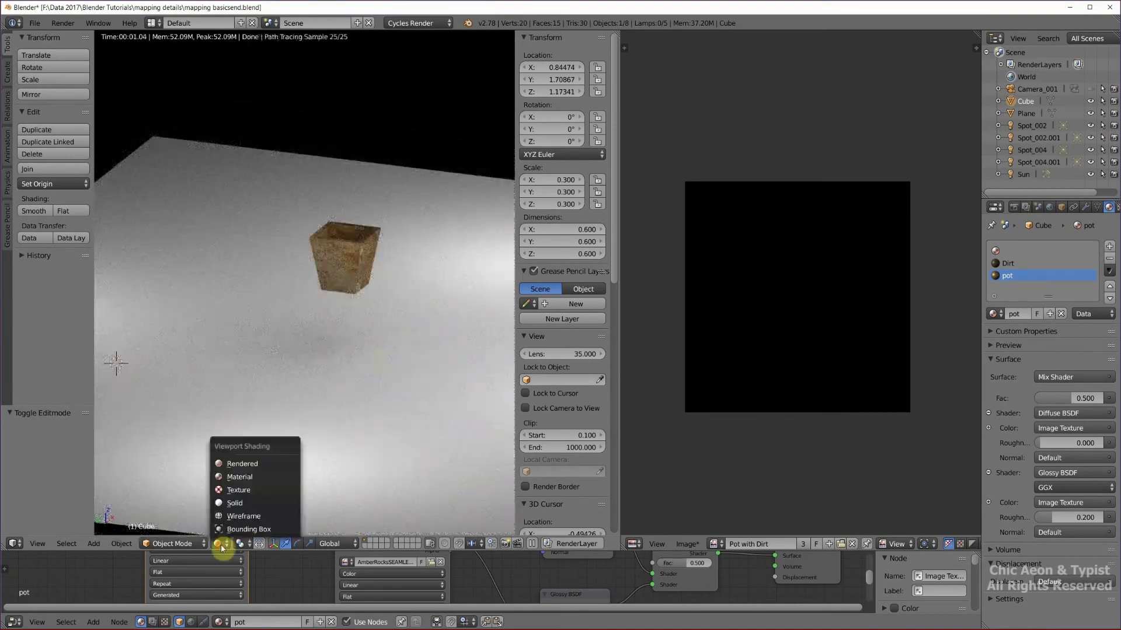
{"action": "left_click", "coordinate": [247, 477]}
{"action": "mouse_move", "coordinate": [250, 475]}
{"action": "middle_mouse_down"}
{"action": "mouse_move", "coordinate": [392, 433]}
{"action": "mouse_move", "coordinate": [406, 395]}
{"action": "middle_mouse_up"}
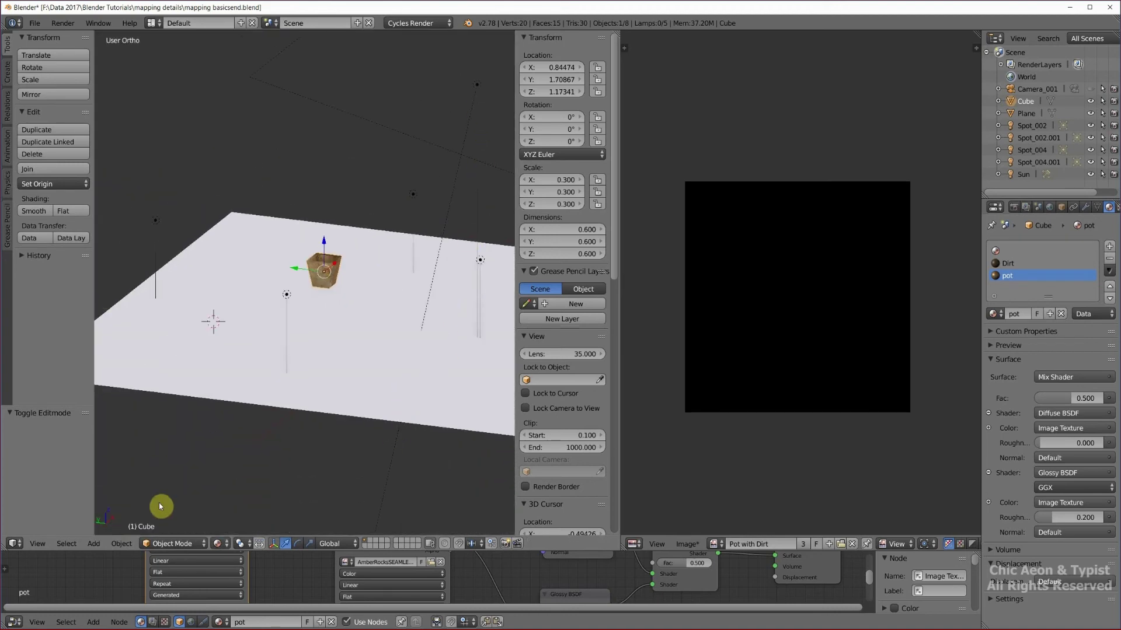
Select the Sun area lamp above the plane and set its emission strength to 1000.
{"action": "left_click", "coordinate": [168, 544]}
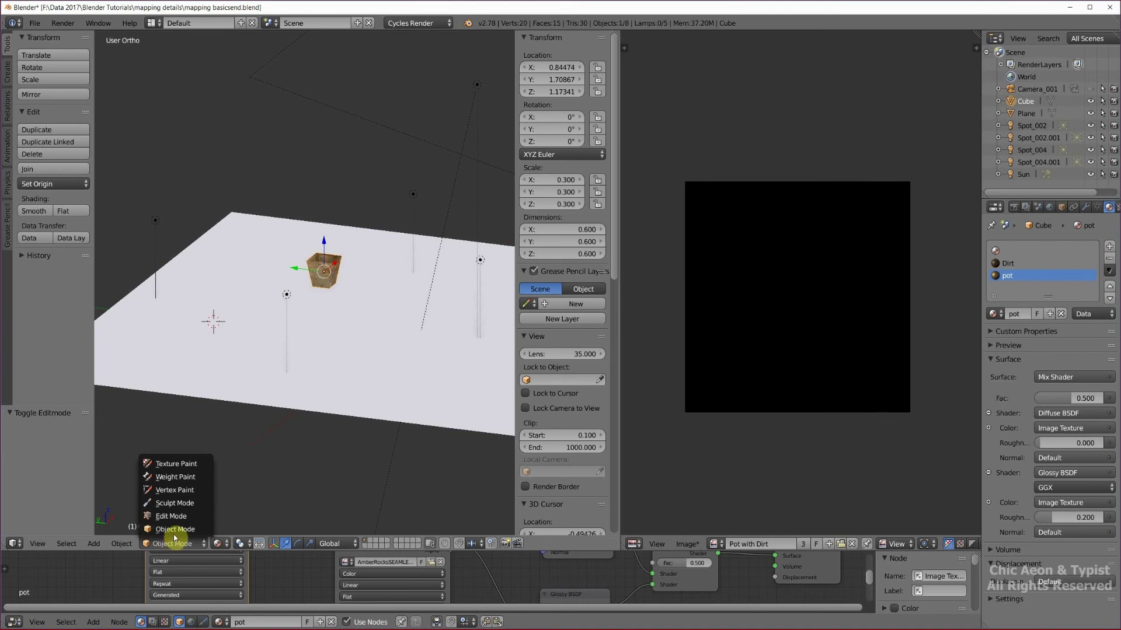
{"action": "left_click", "coordinate": [176, 530]}
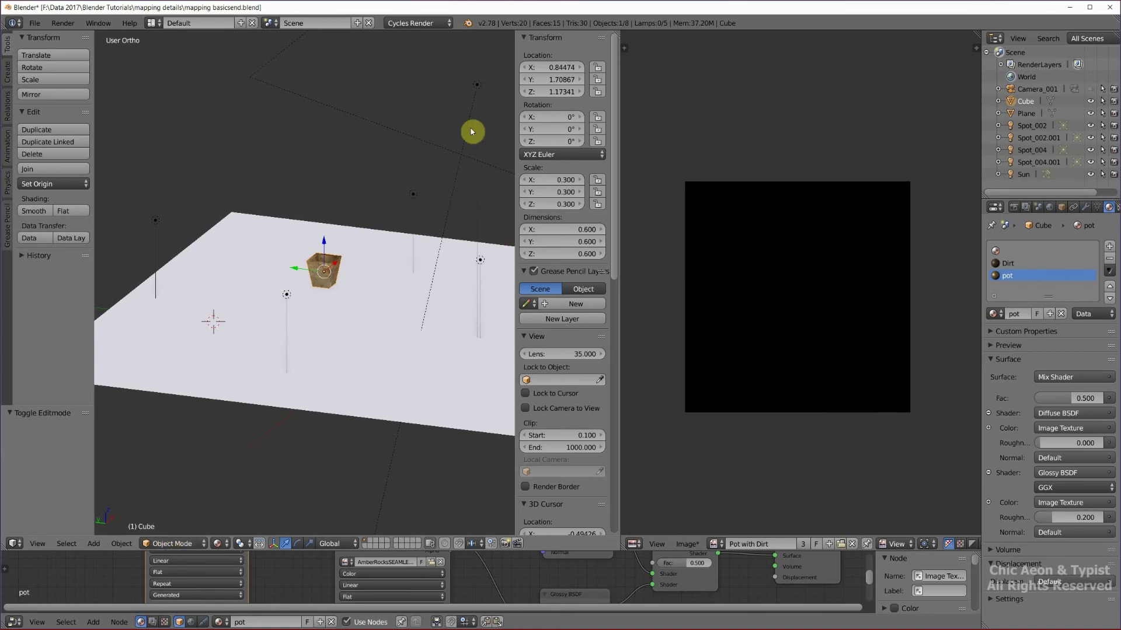
{"action": "right_click", "coordinate": [477, 88]}
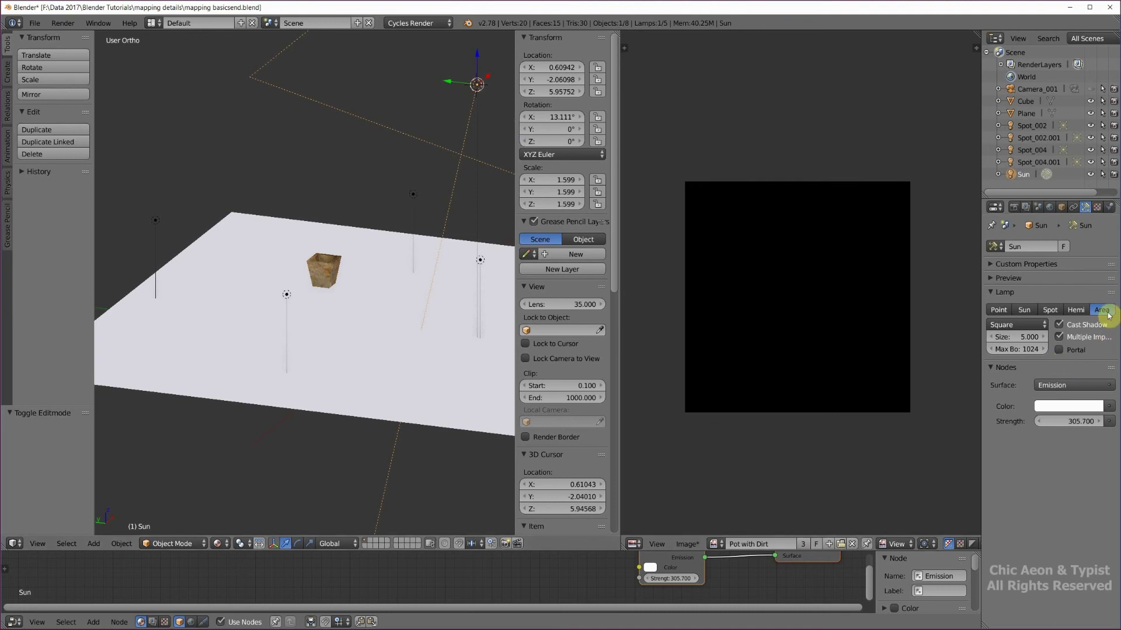
{"action": "left_click", "coordinate": [1096, 420]}
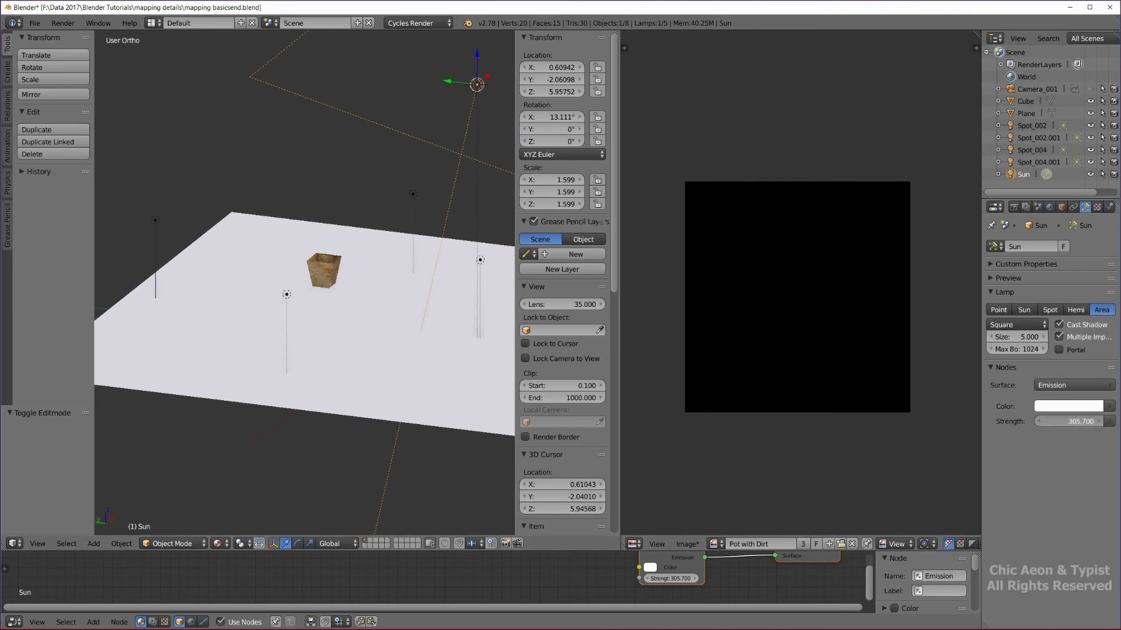
{"action": "type", "text": "1000"}
{"action": "key", "text": "Return"}
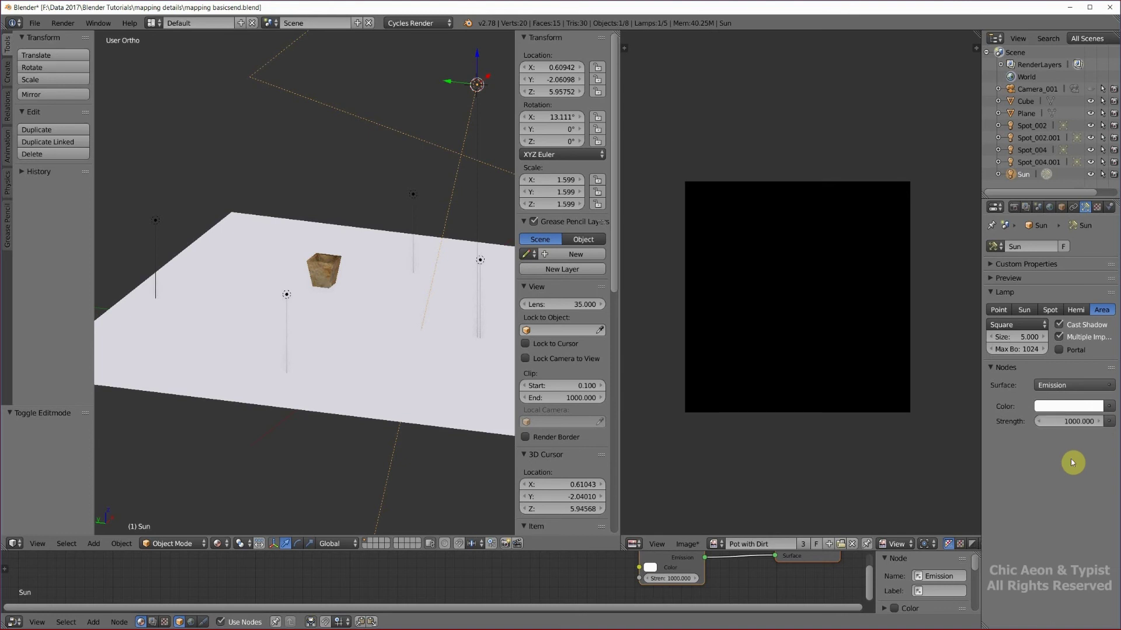
Preview the planter and plane in Rendered viewport shading under the brighter Sun lamp, returning to Material shading when done.
{"action": "left_click", "coordinate": [219, 543]}
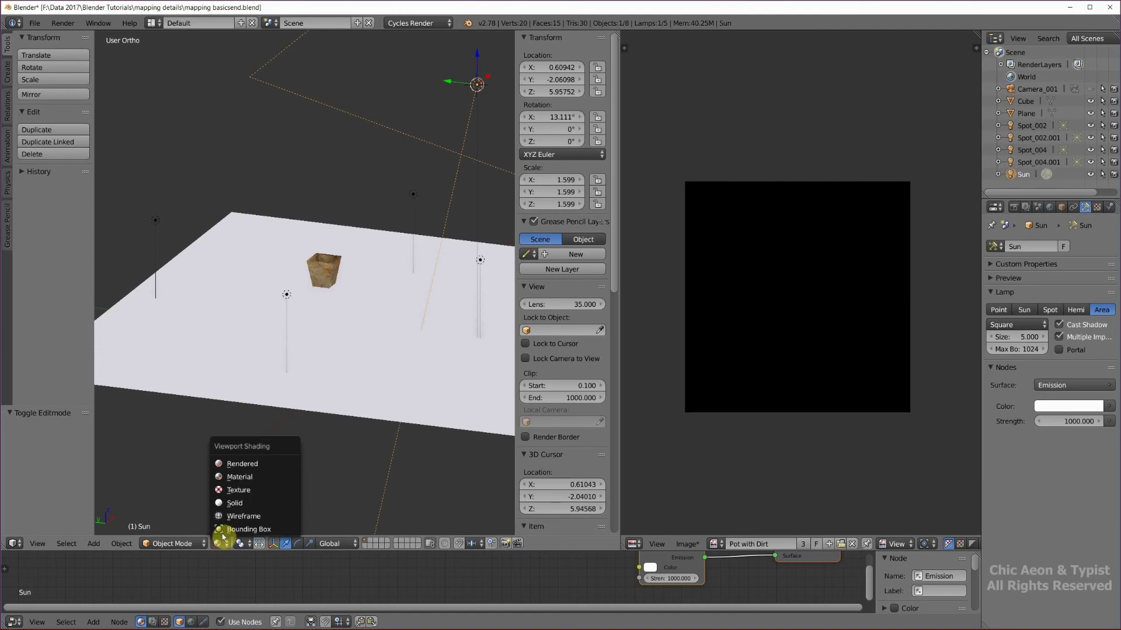
{"action": "left_click", "coordinate": [242, 464]}
{"action": "scroll", "coordinate": [370, 322], "scroll_direction": "up", "scroll_amount": 2}
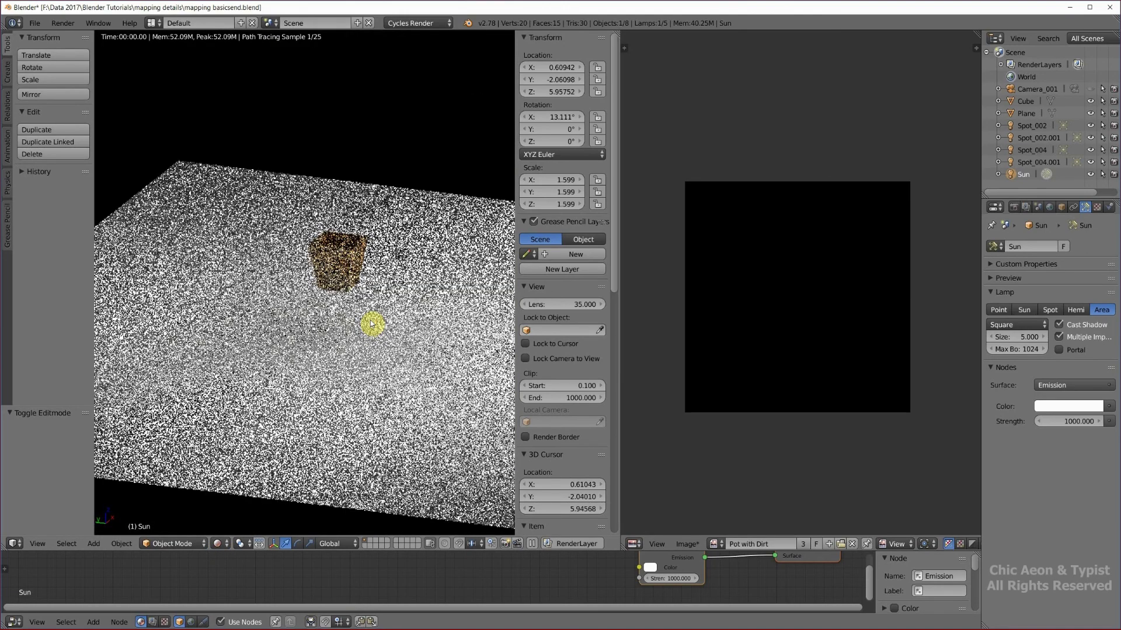
{"action": "scroll", "coordinate": [371, 323], "scroll_direction": "up", "scroll_amount": 4}
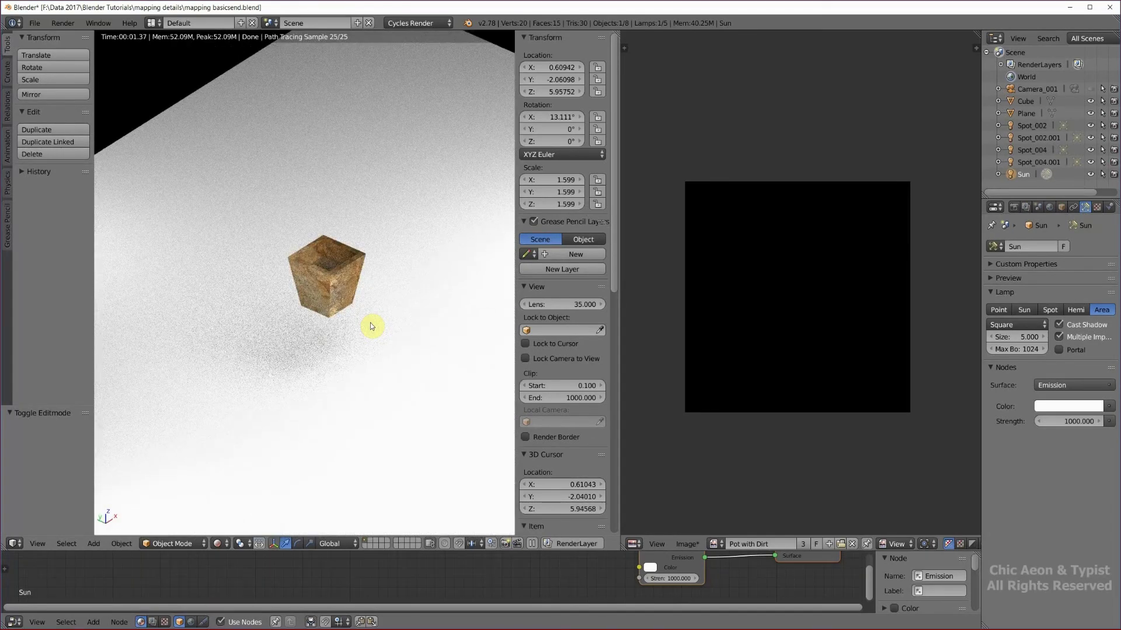
{"action": "left_click", "coordinate": [217, 544]}
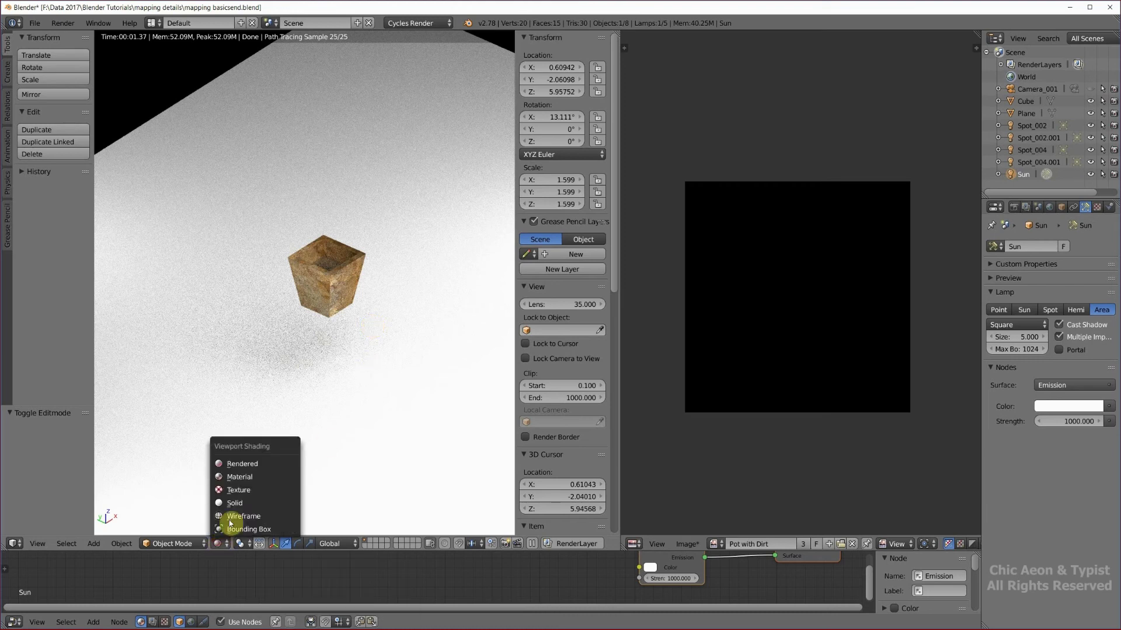
{"action": "left_click", "coordinate": [248, 477]}
Select the Spot_004 point lamp beside the planter and enable shader nodes for it.
{"action": "key", "text": "KP_0"}
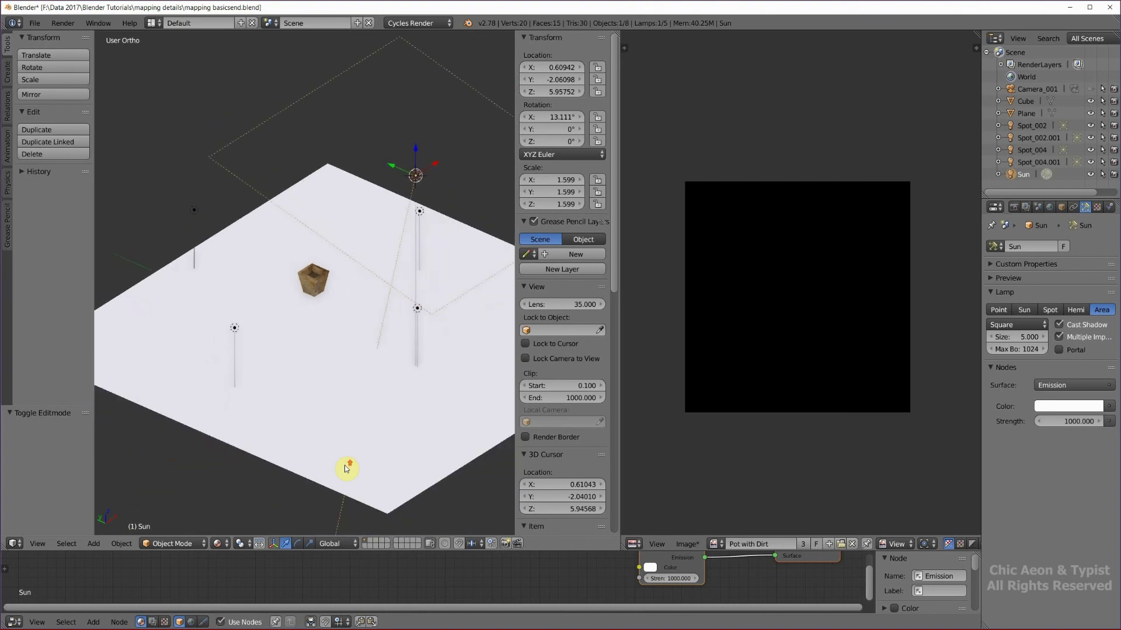
{"action": "key", "text": "KP_7"}
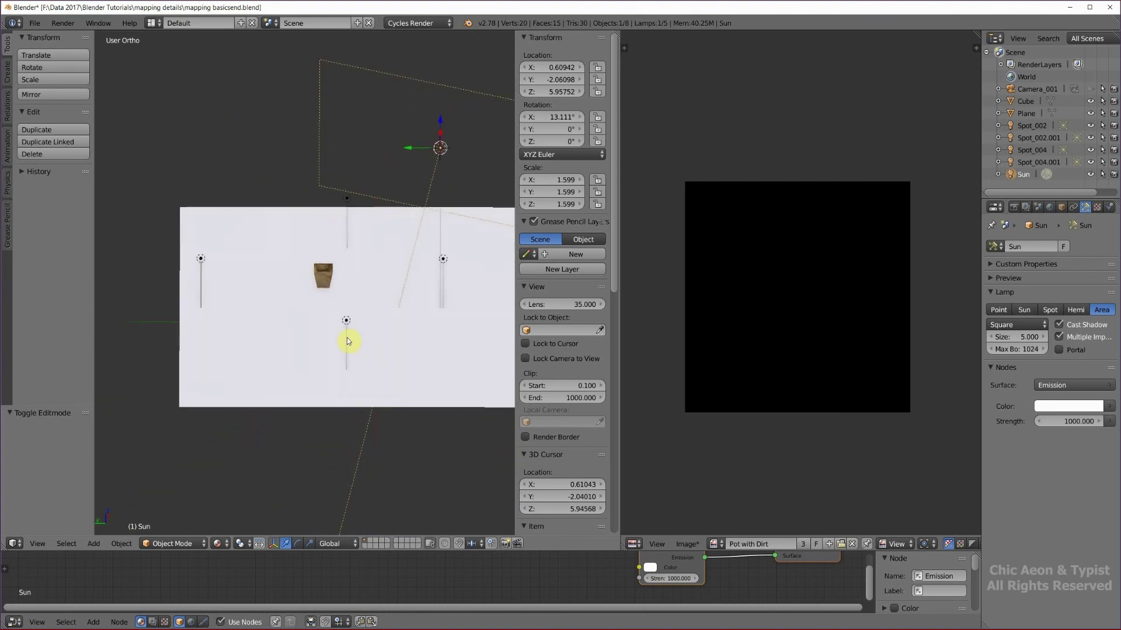
{"action": "right_click", "coordinate": [348, 322]}
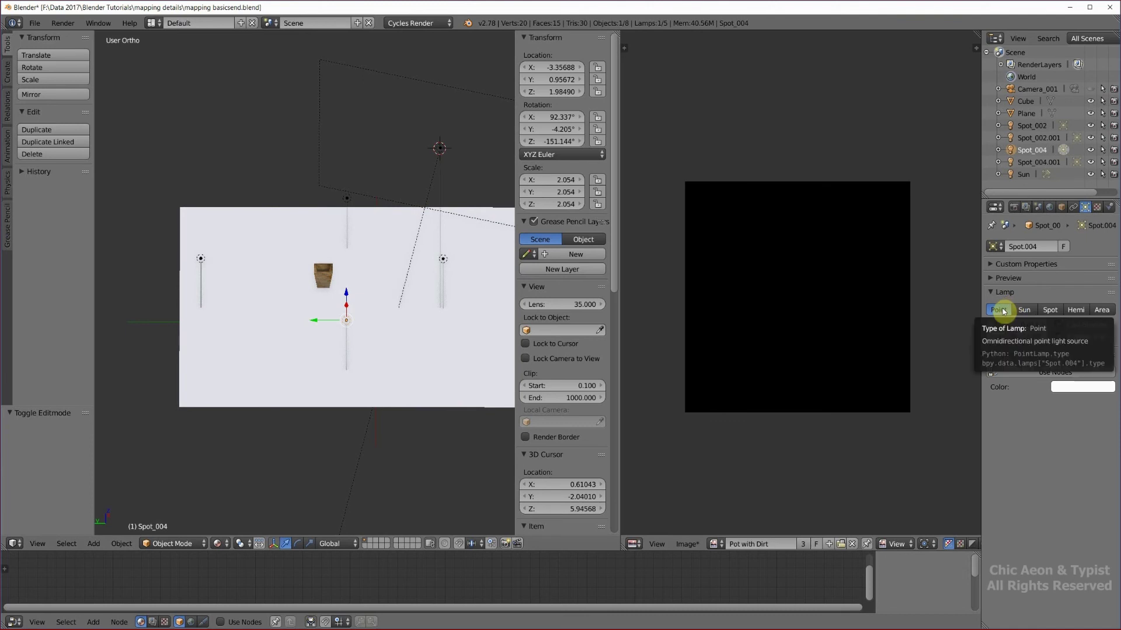
{"action": "left_click", "coordinate": [1039, 375]}
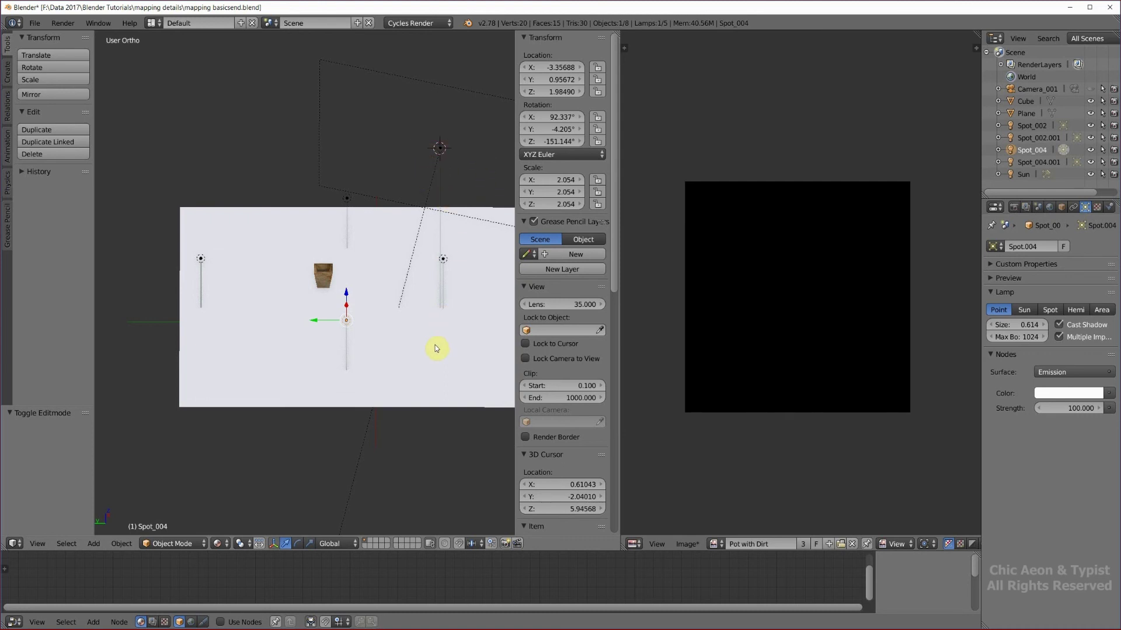
From the top view, select the planter and move it about -0.17 along the X axis to centre it between the side lamps.
{"action": "key", "text": "KP_7"}
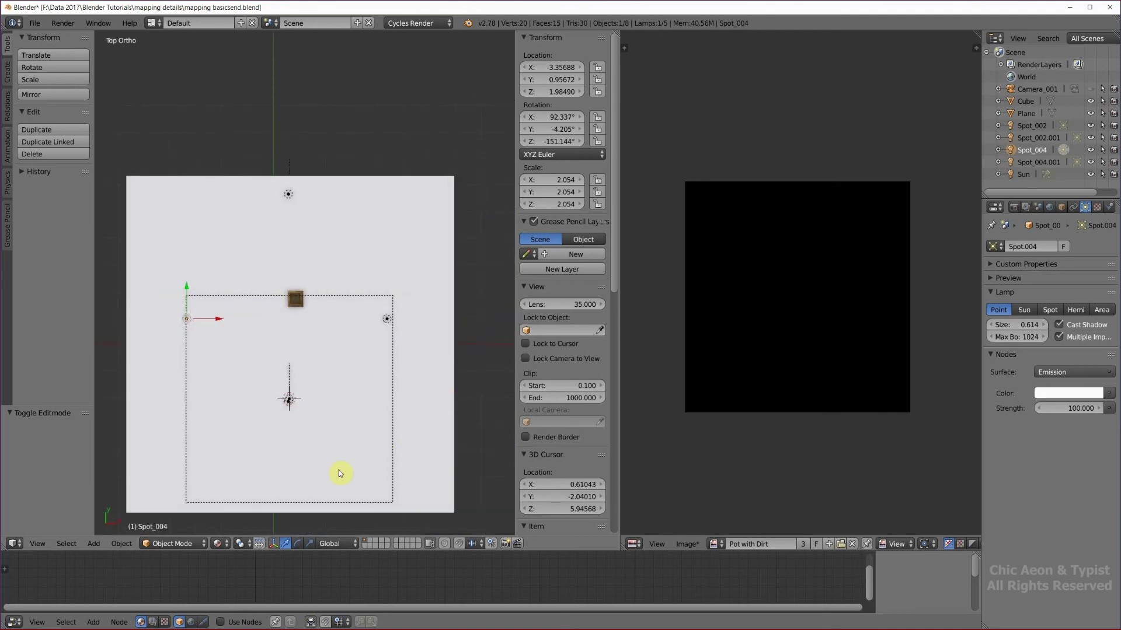
{"action": "right_click", "coordinate": [300, 302]}
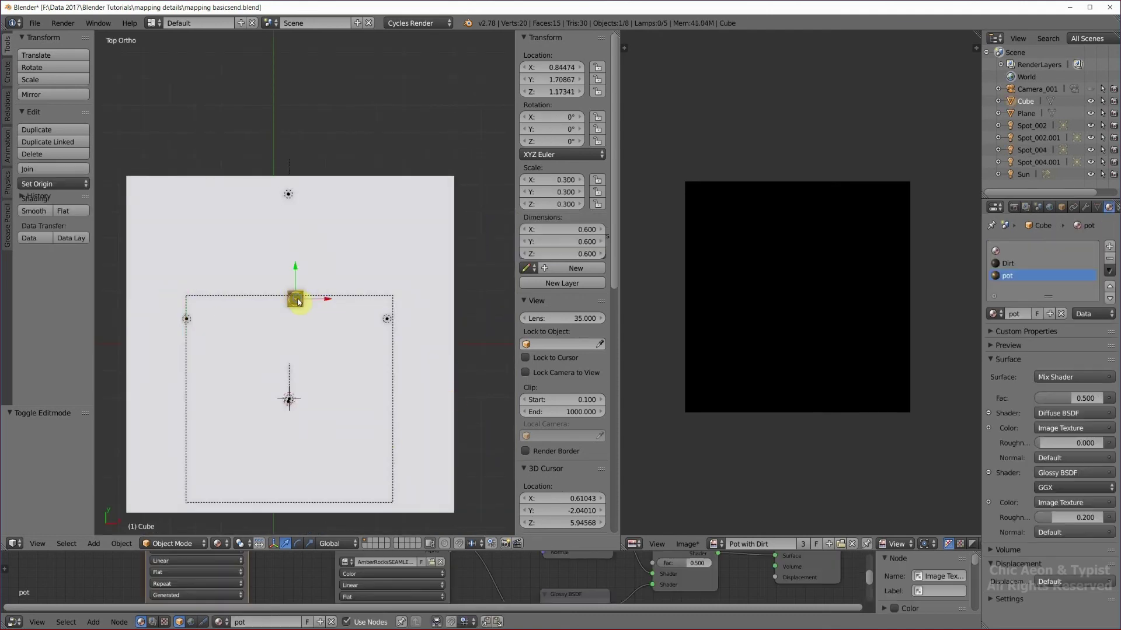
{"action": "key", "text": "g"}
{"action": "key", "text": "x"}
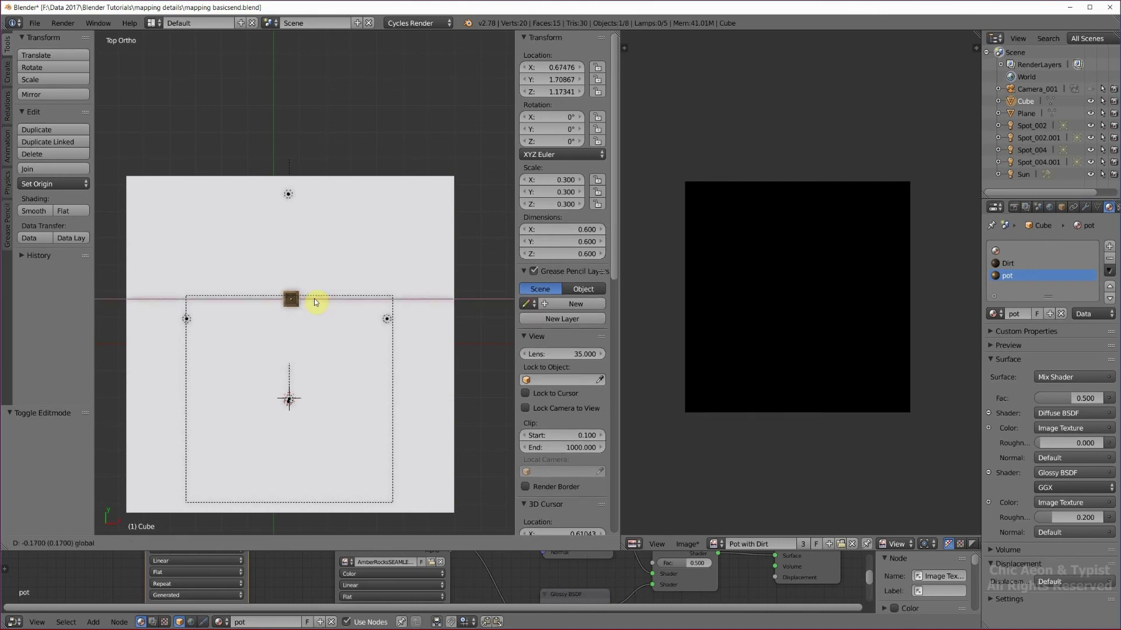
{"action": "left_click", "coordinate": [314, 299]}
{"action": "middle_click_drag", "start_coordinate": [333, 334], "coordinate": [363, 298]}
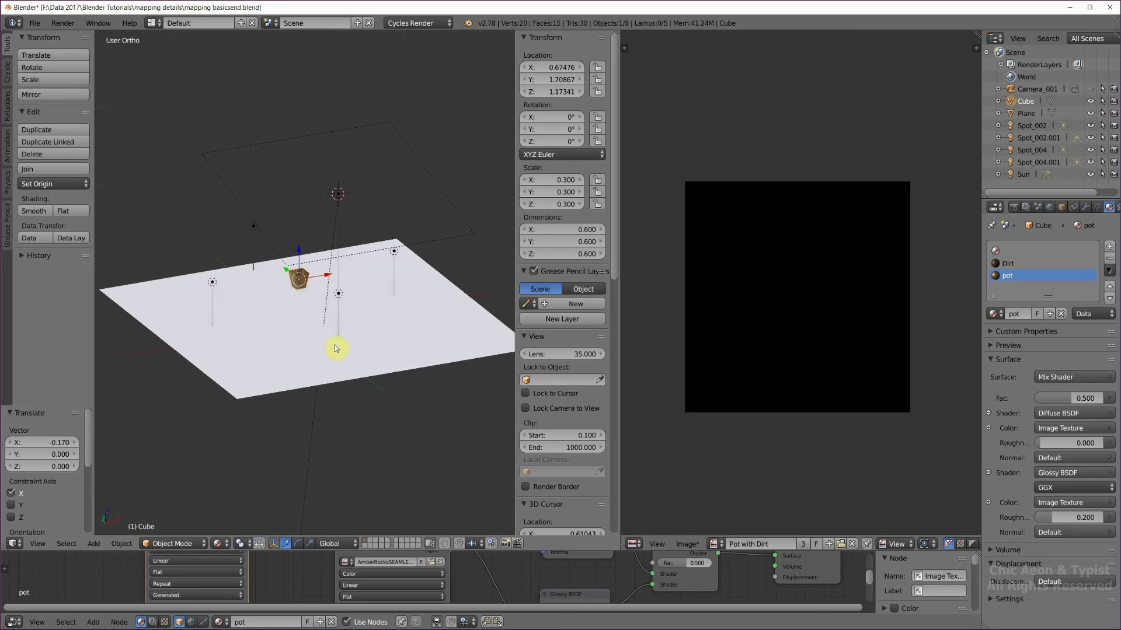
{"action": "middle_click_drag", "start_coordinate": [333, 348], "coordinate": [417, 363]}
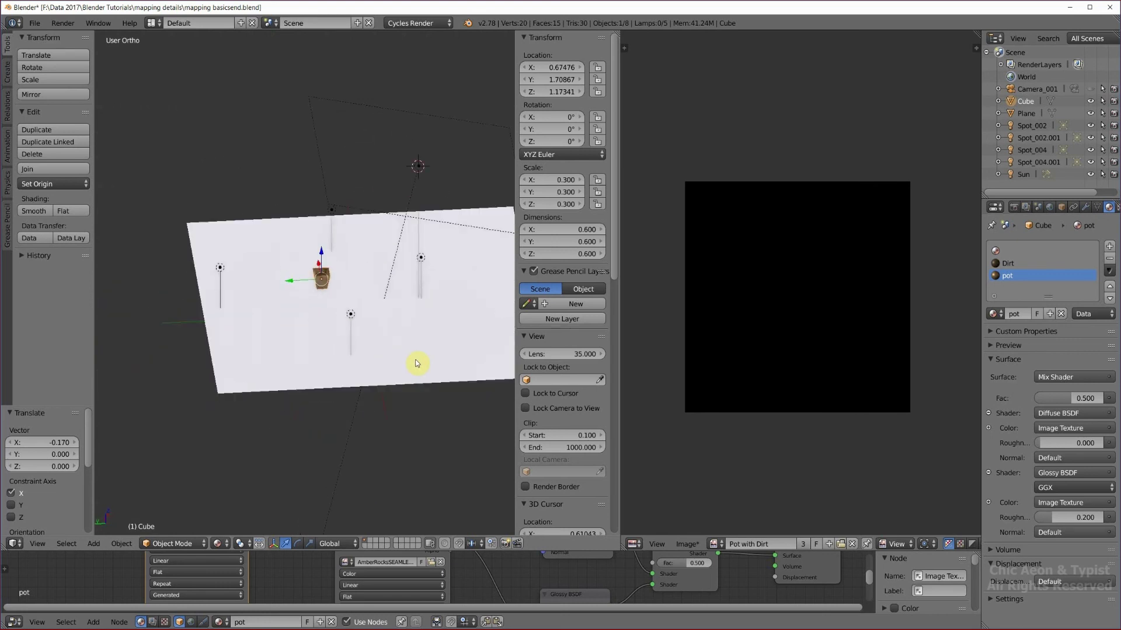